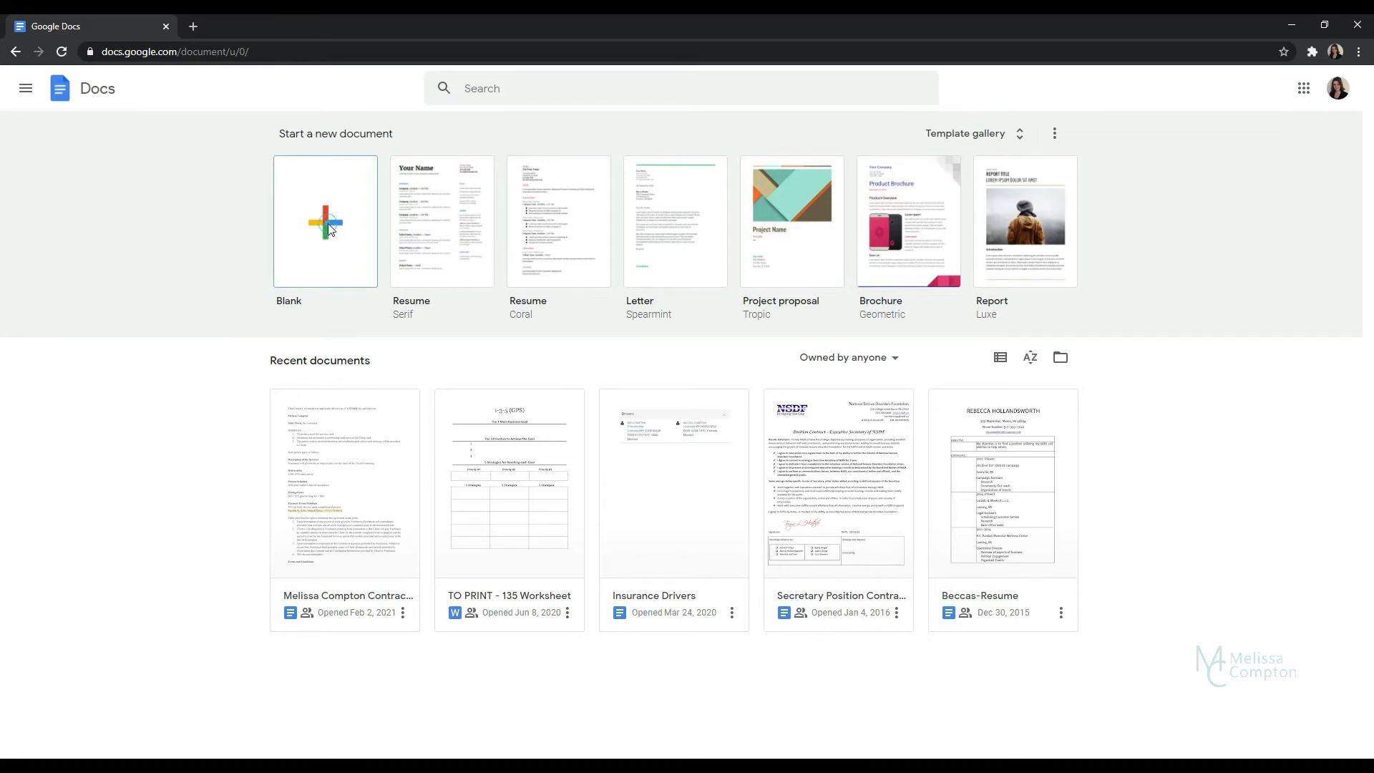
Create a blank document, and from it start a new blank form.
{"action": "left_click", "coordinate": [329, 230]}
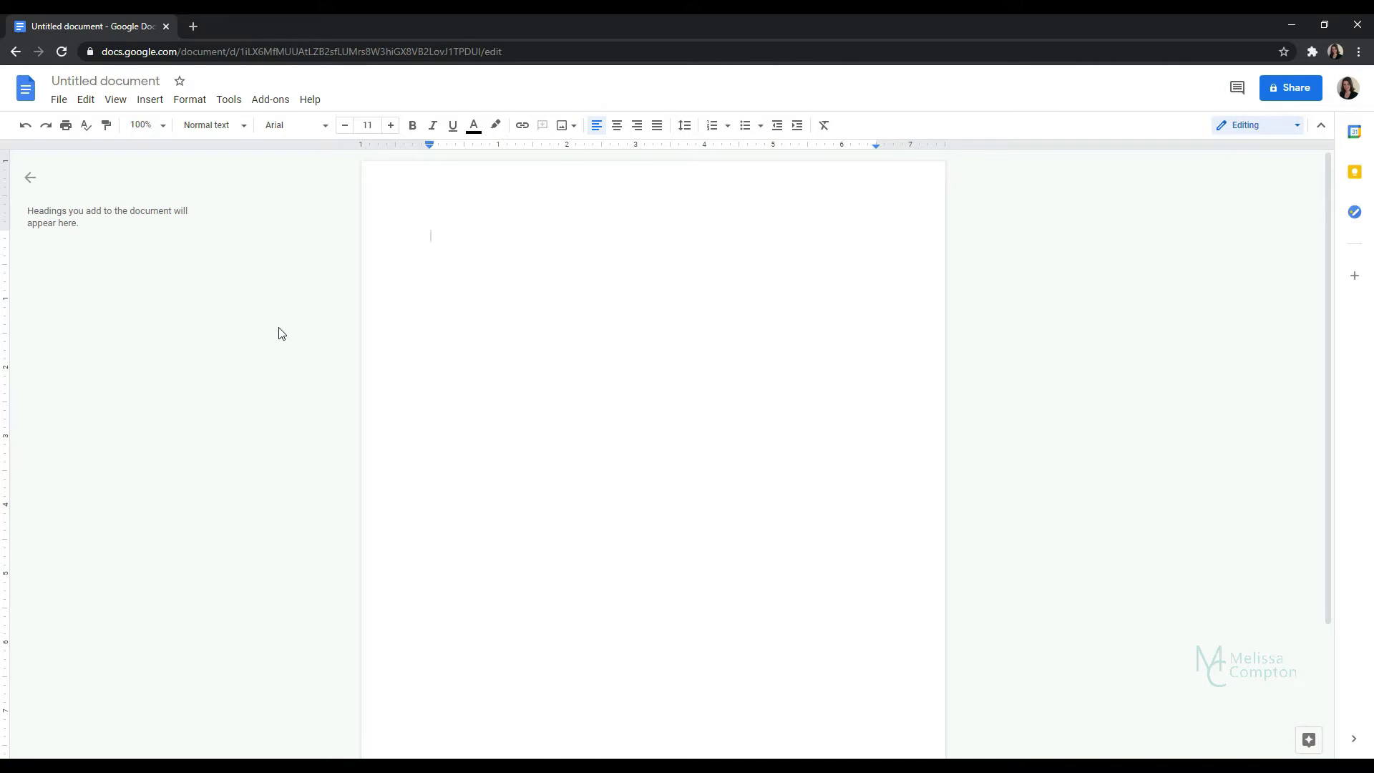
{"action": "left_click", "coordinate": [58, 102]}
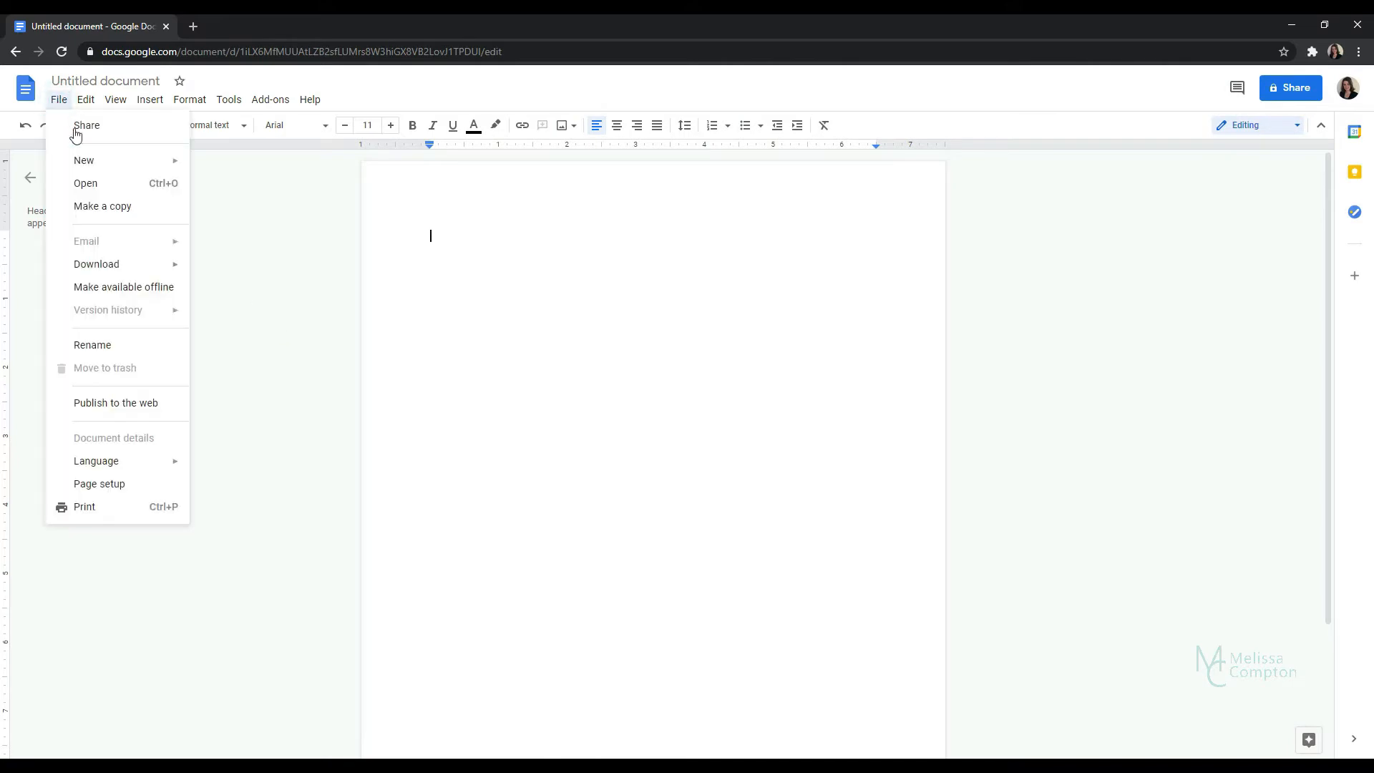
{"action": "mouse_move", "coordinate": [114, 162]}
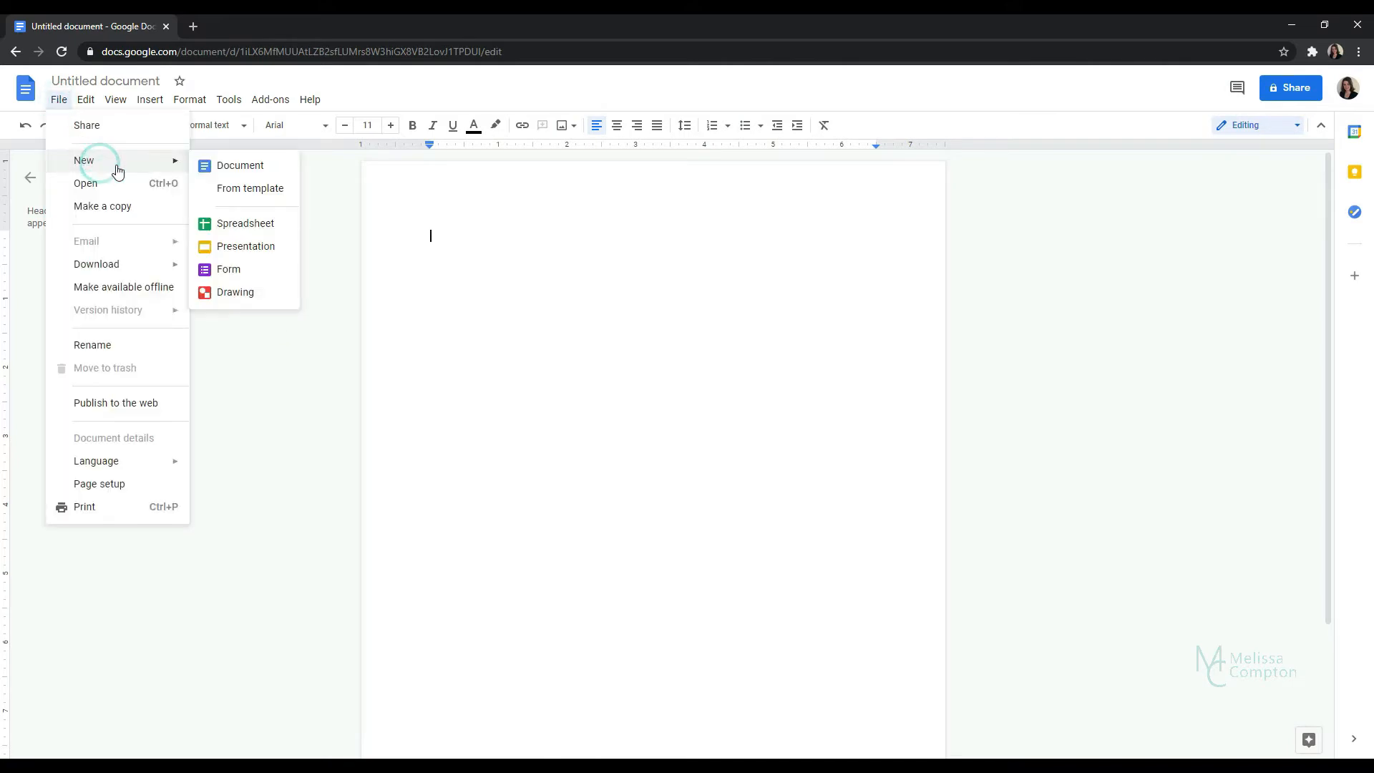
{"action": "left_click", "coordinate": [229, 272]}
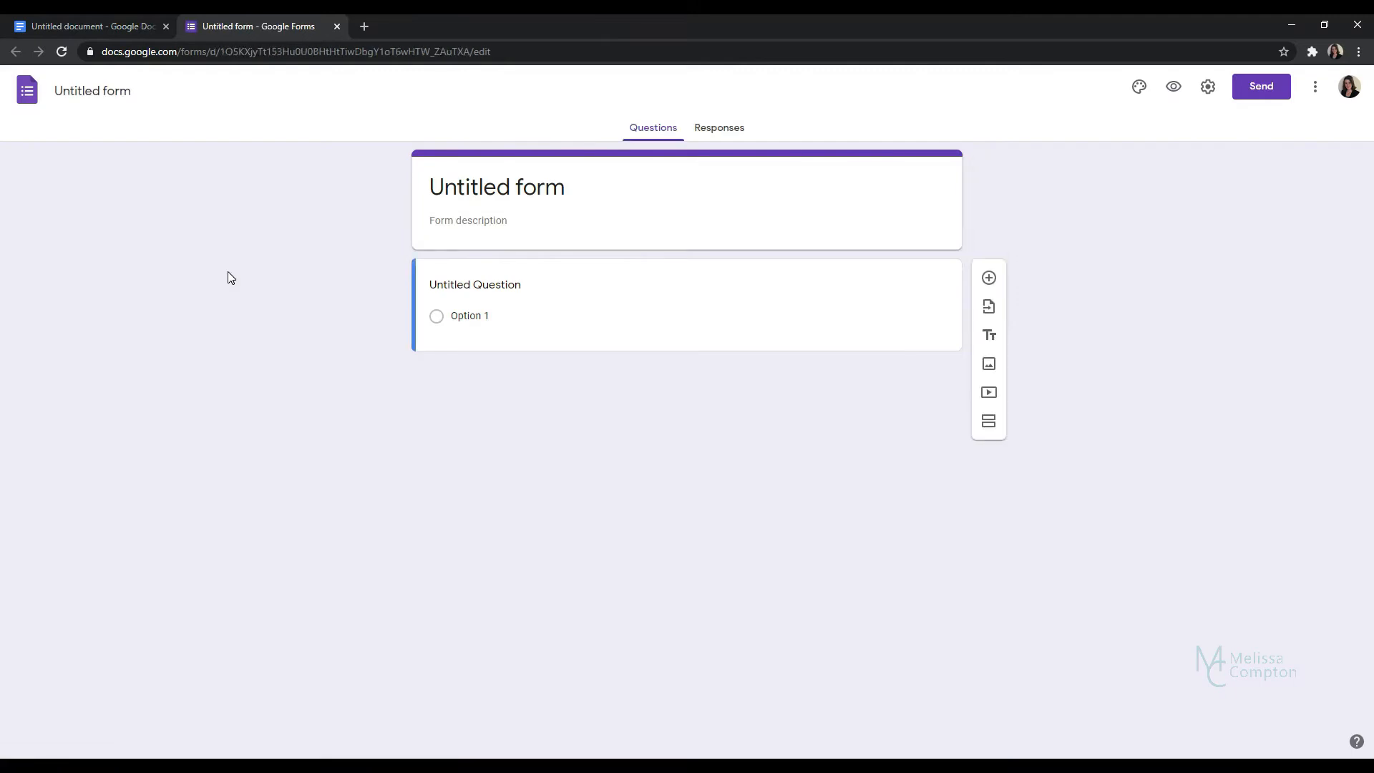
Title the form "Employee Appreciation Lunch" and enter the description "MUST BE RETURNED BY 3/25/2021".
{"action": "left_click", "coordinate": [574, 187]}
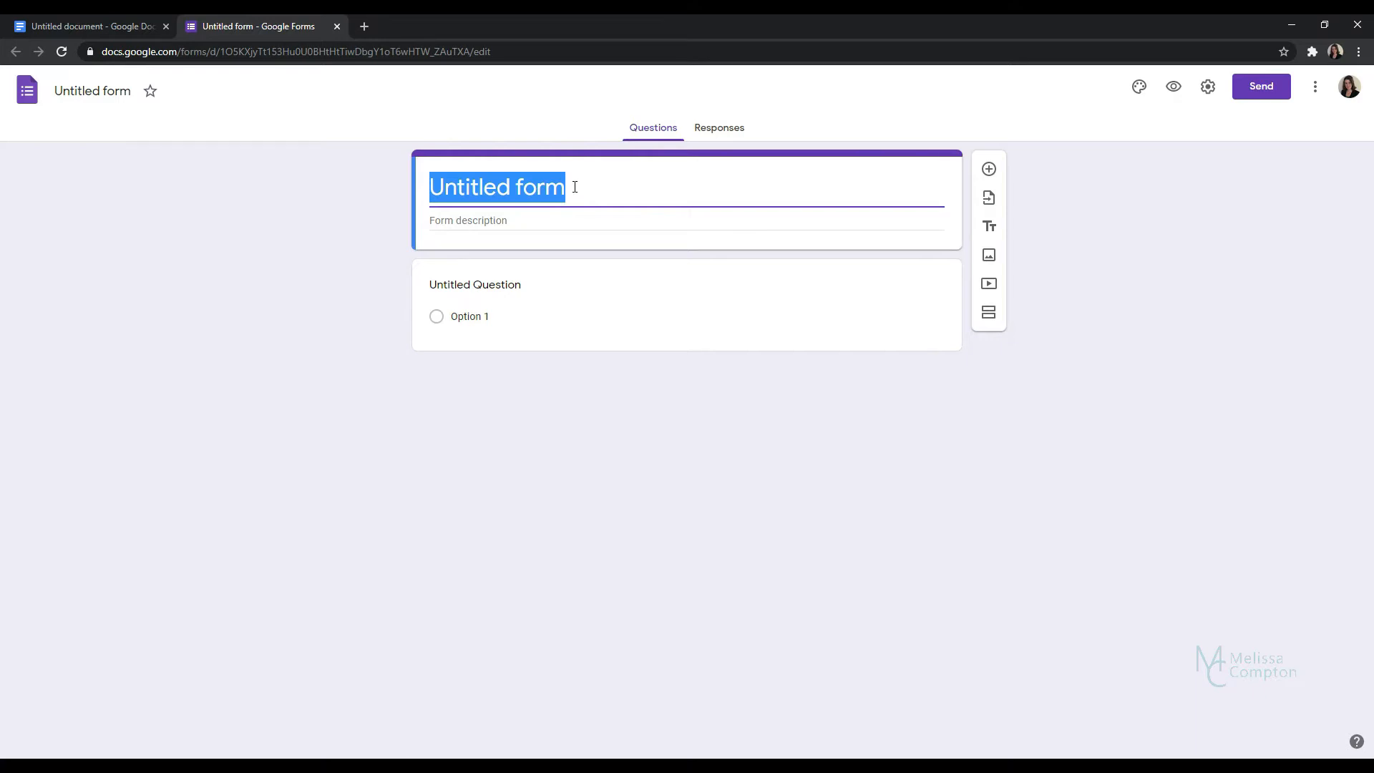
{"action": "type", "text": "Employee Appreciation L"}
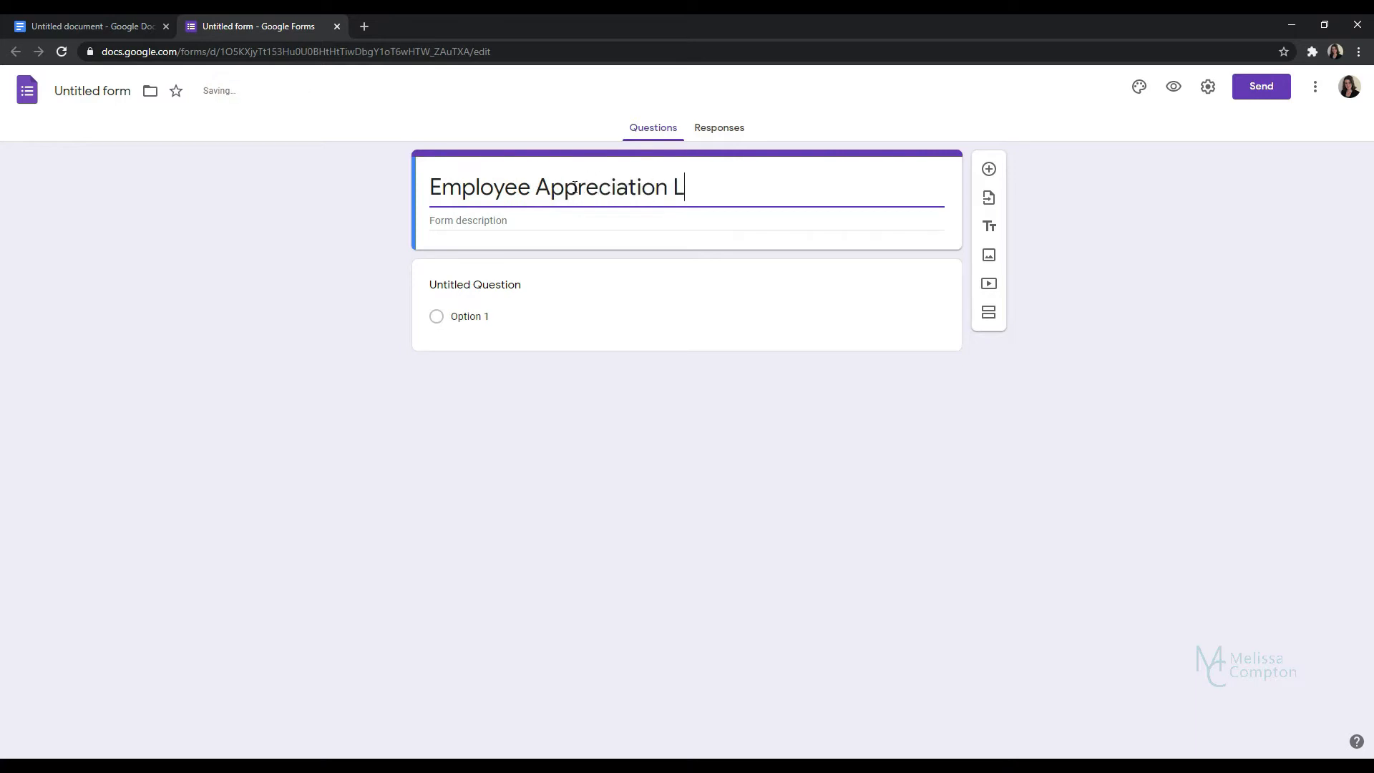
{"action": "type", "text": "unch"}
{"action": "key", "text": "Tab"}
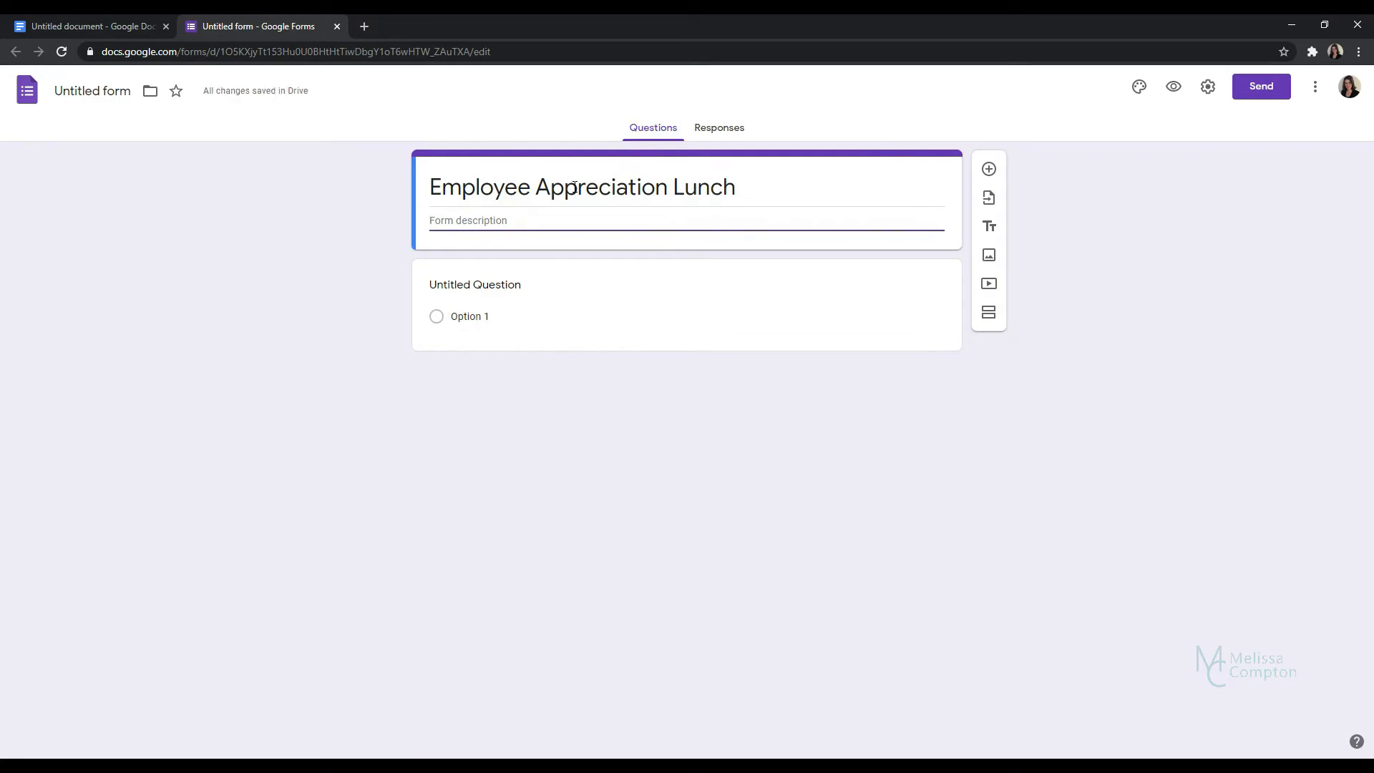
{"action": "key", "text": "Caps_Lock"}
{"action": "type", "text": "MUST BE RETURNED BY"}
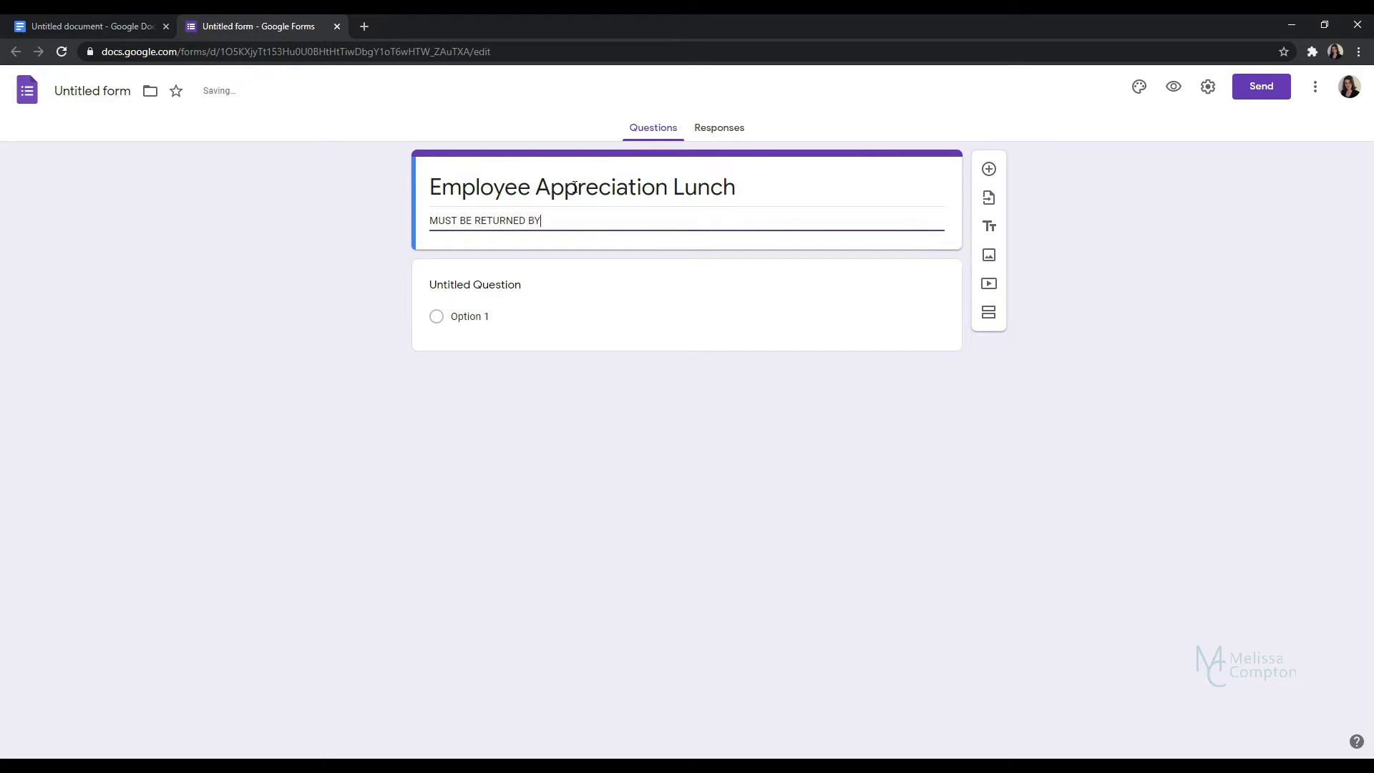
{"action": "type", "text": " 3/25/2021"}
{"action": "key", "text": "Caps_Lock"}
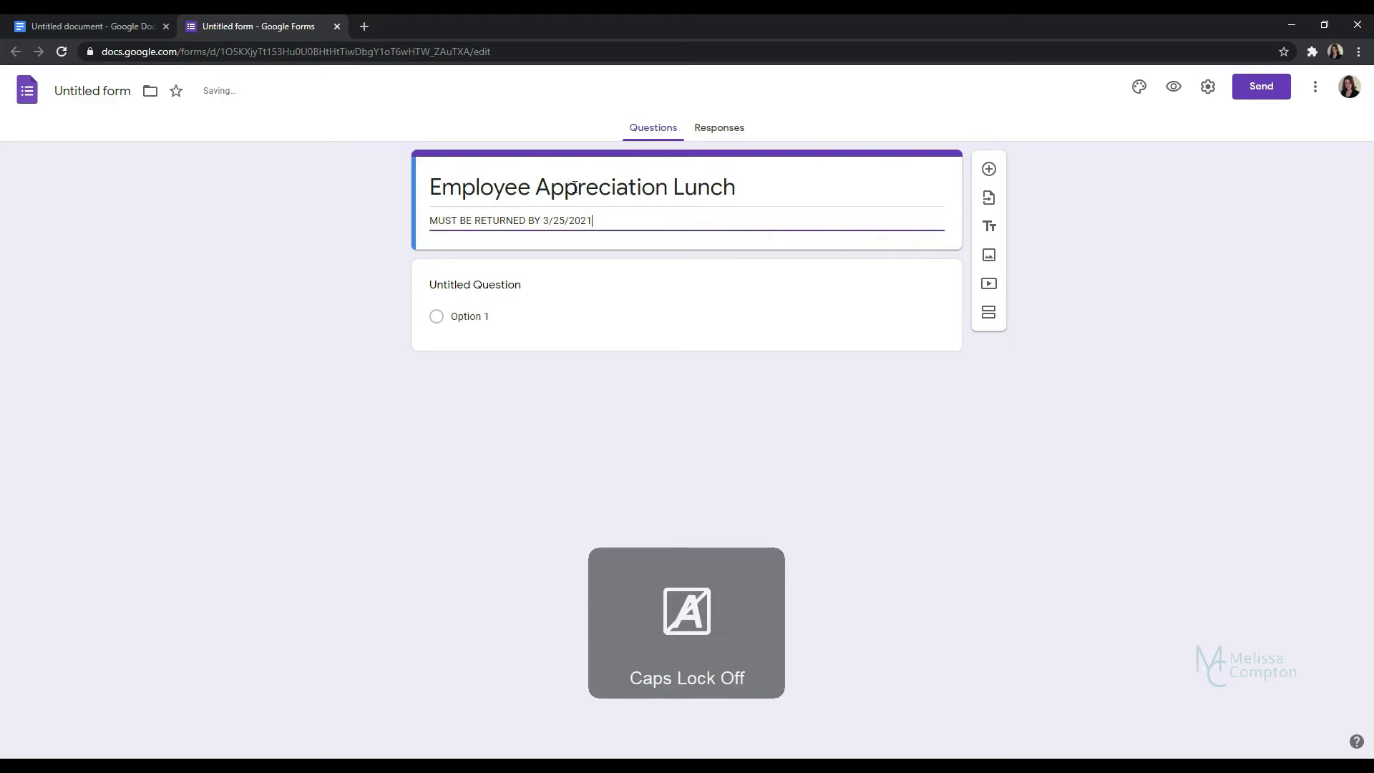
Turn the untitled question into a required short-answer question titled "First Name:".
{"action": "left_click", "coordinate": [554, 260]}
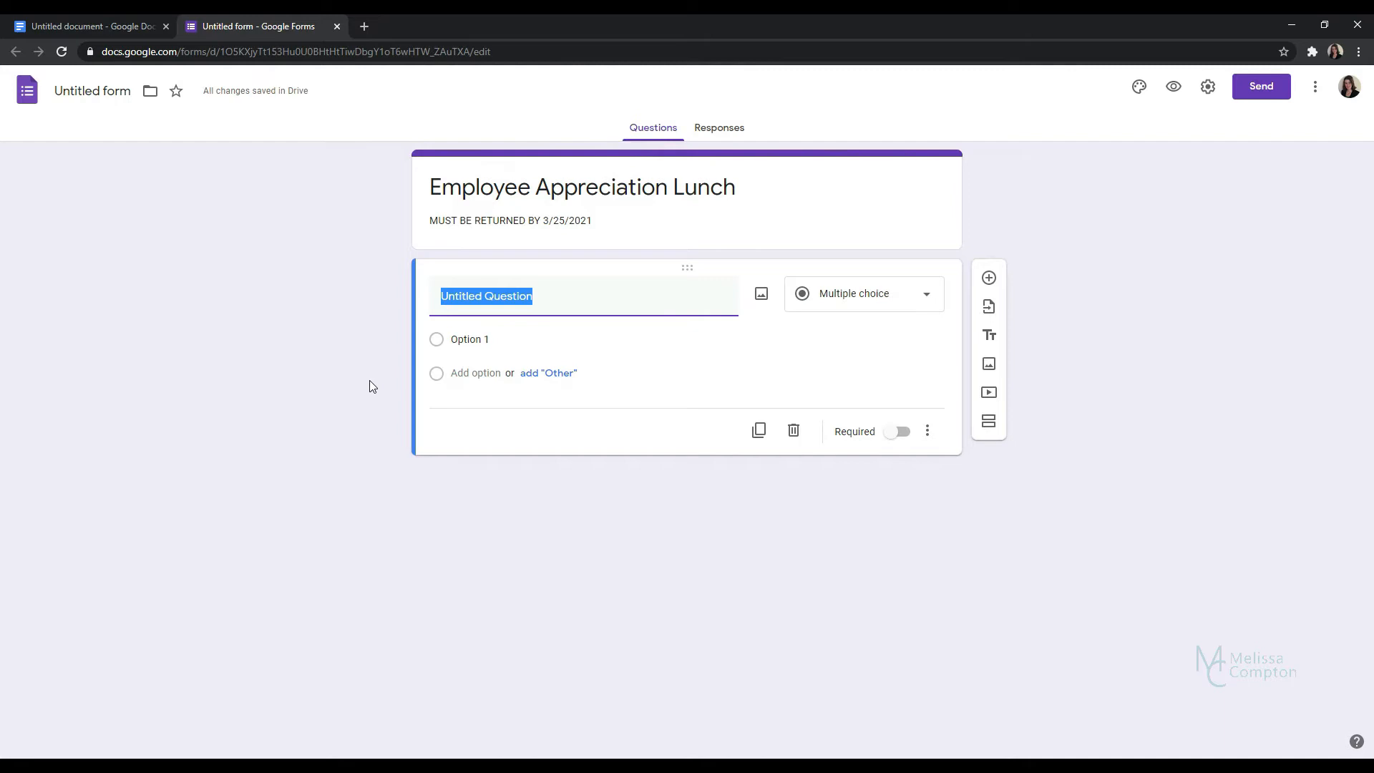
{"action": "type", "text": "First Name"}
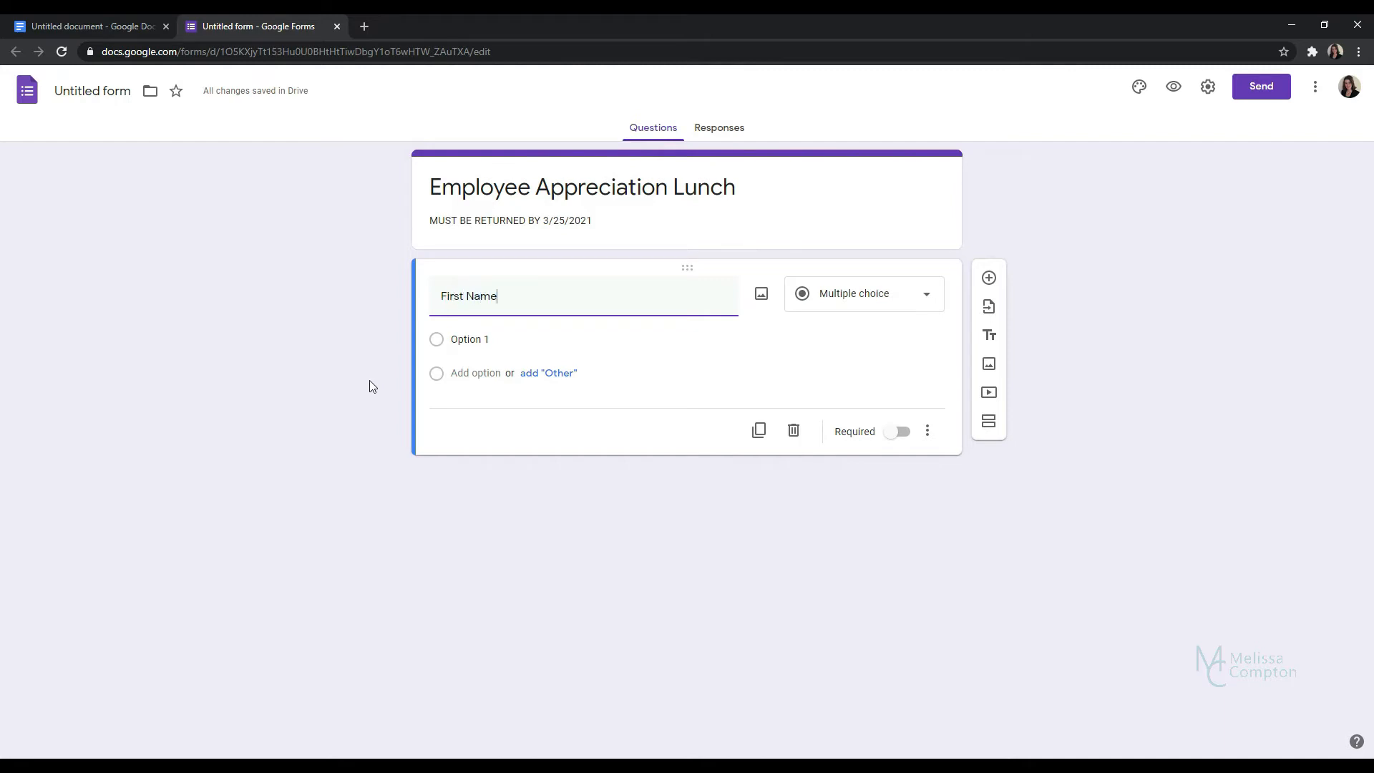
{"action": "type", "text": ":"}
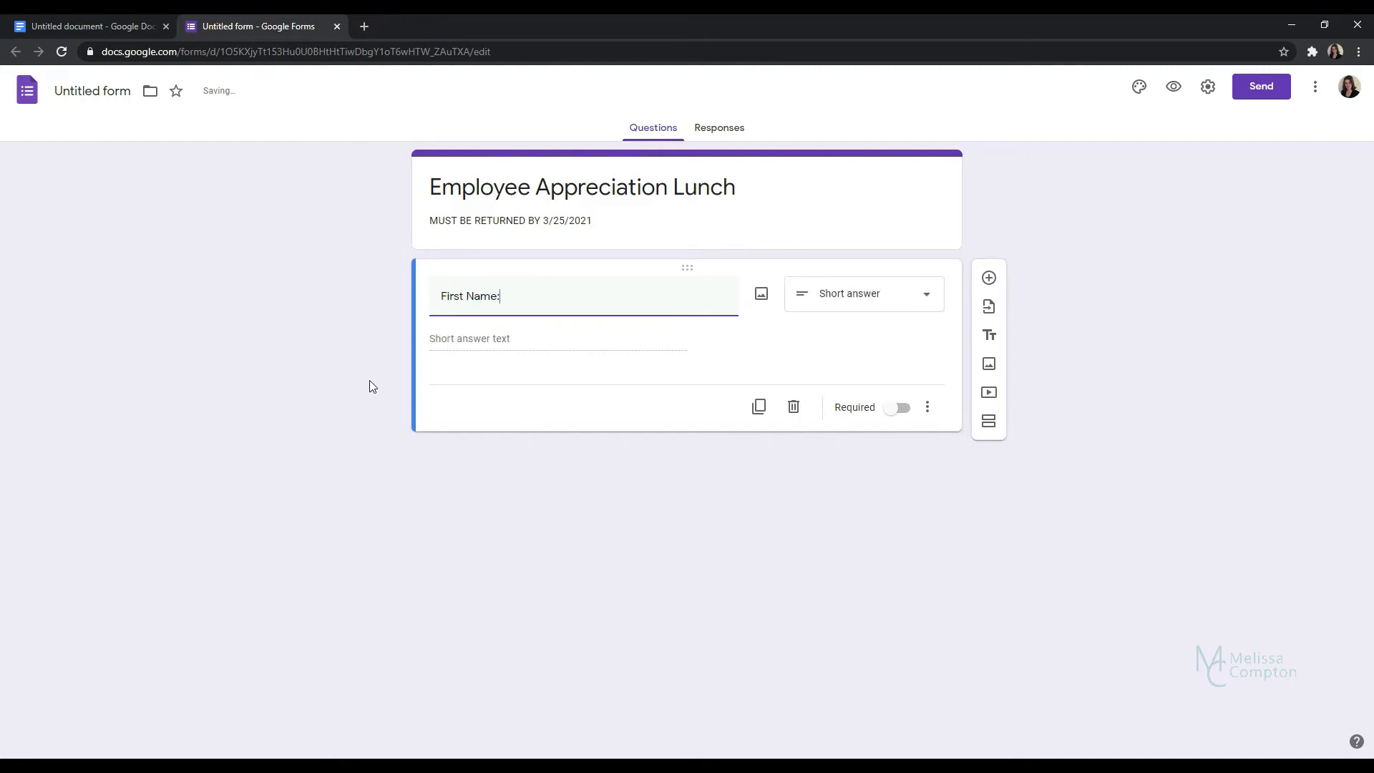
{"action": "left_click", "coordinate": [859, 304]}
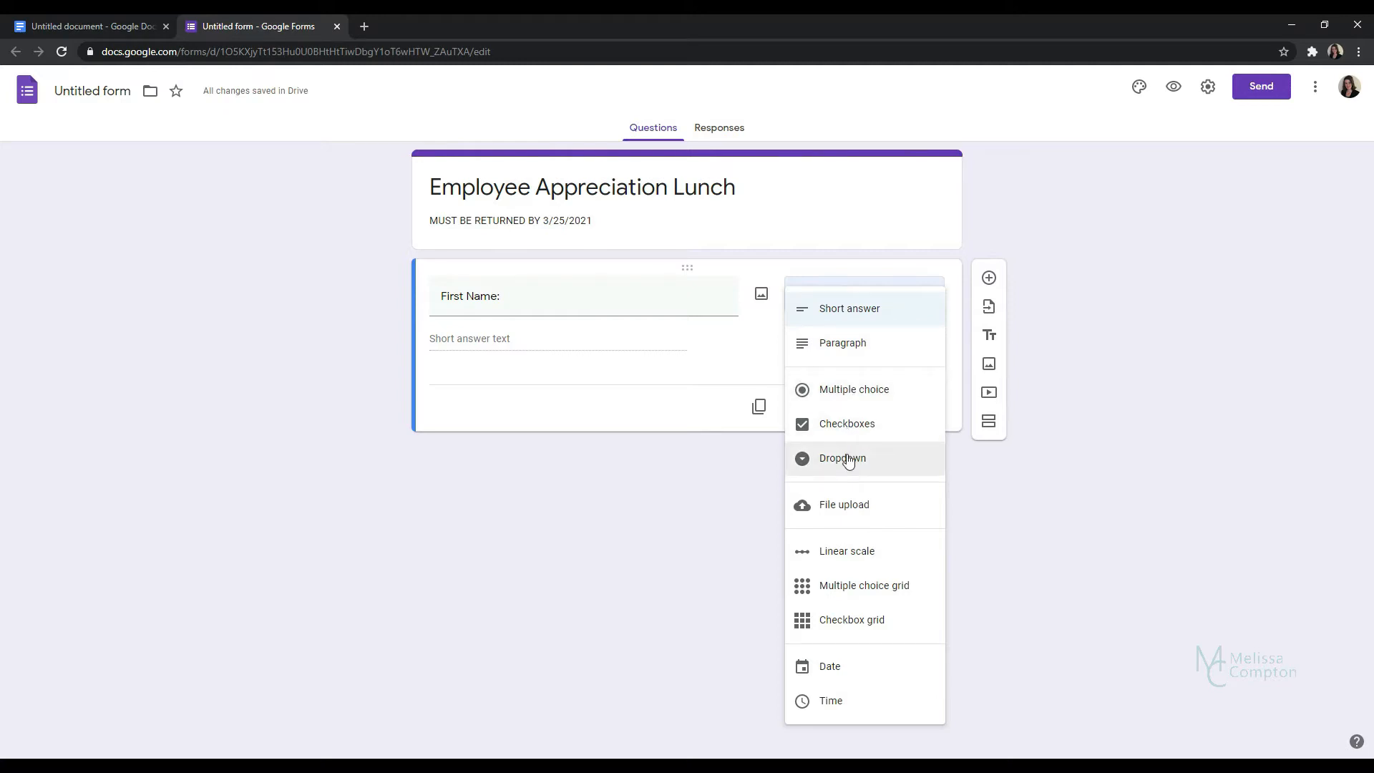
{"action": "left_click", "coordinate": [751, 339]}
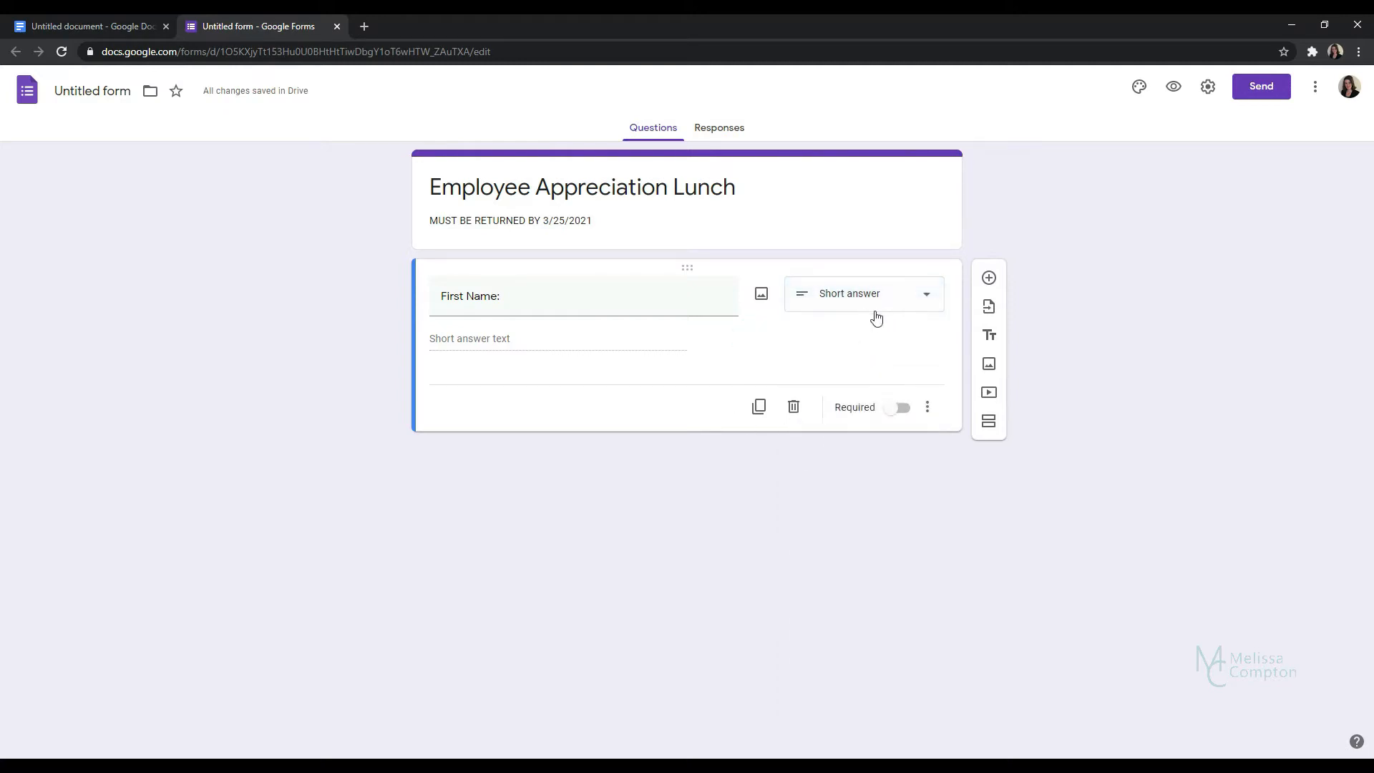
{"action": "left_click", "coordinate": [904, 409]}
Duplicate the First Name question and retitle the copy "Last Name".
{"action": "left_click", "coordinate": [759, 408]}
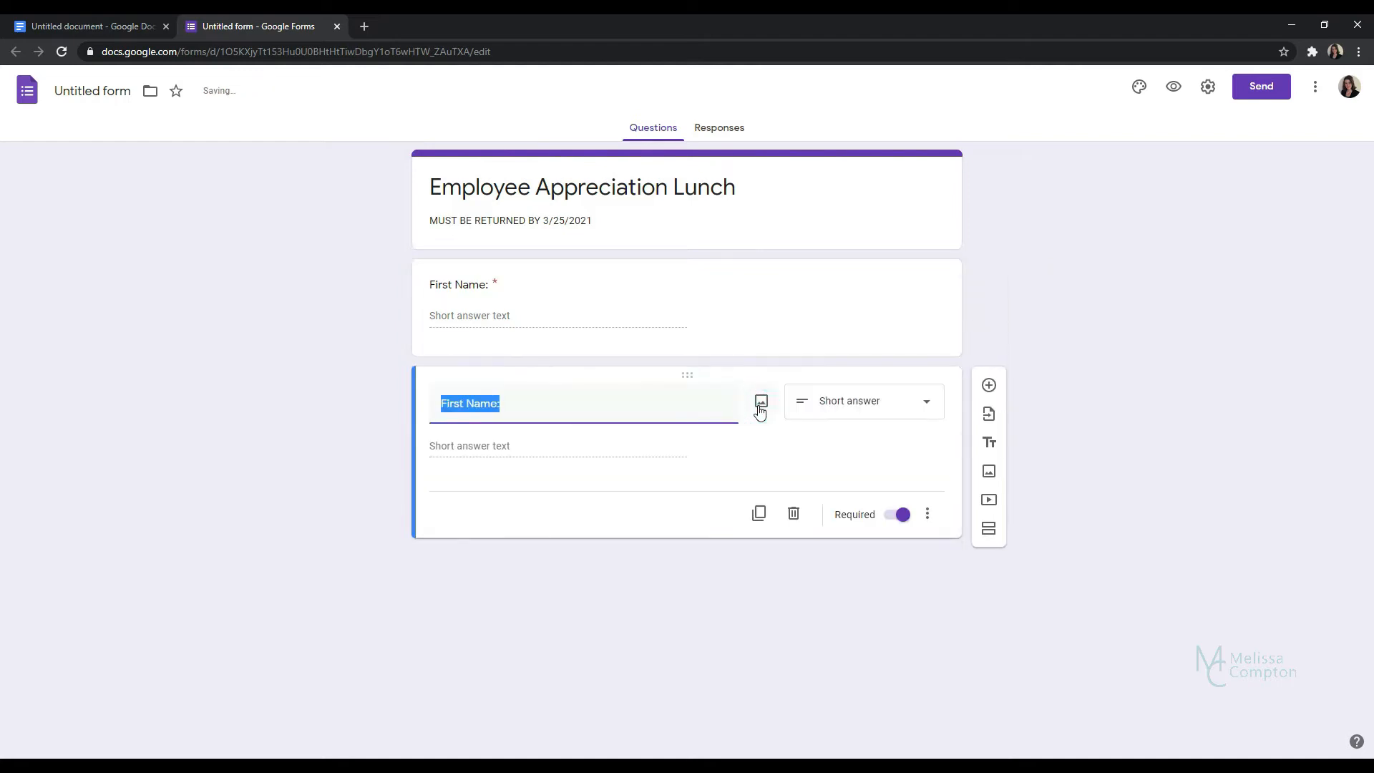
{"action": "type", "text": "L"}
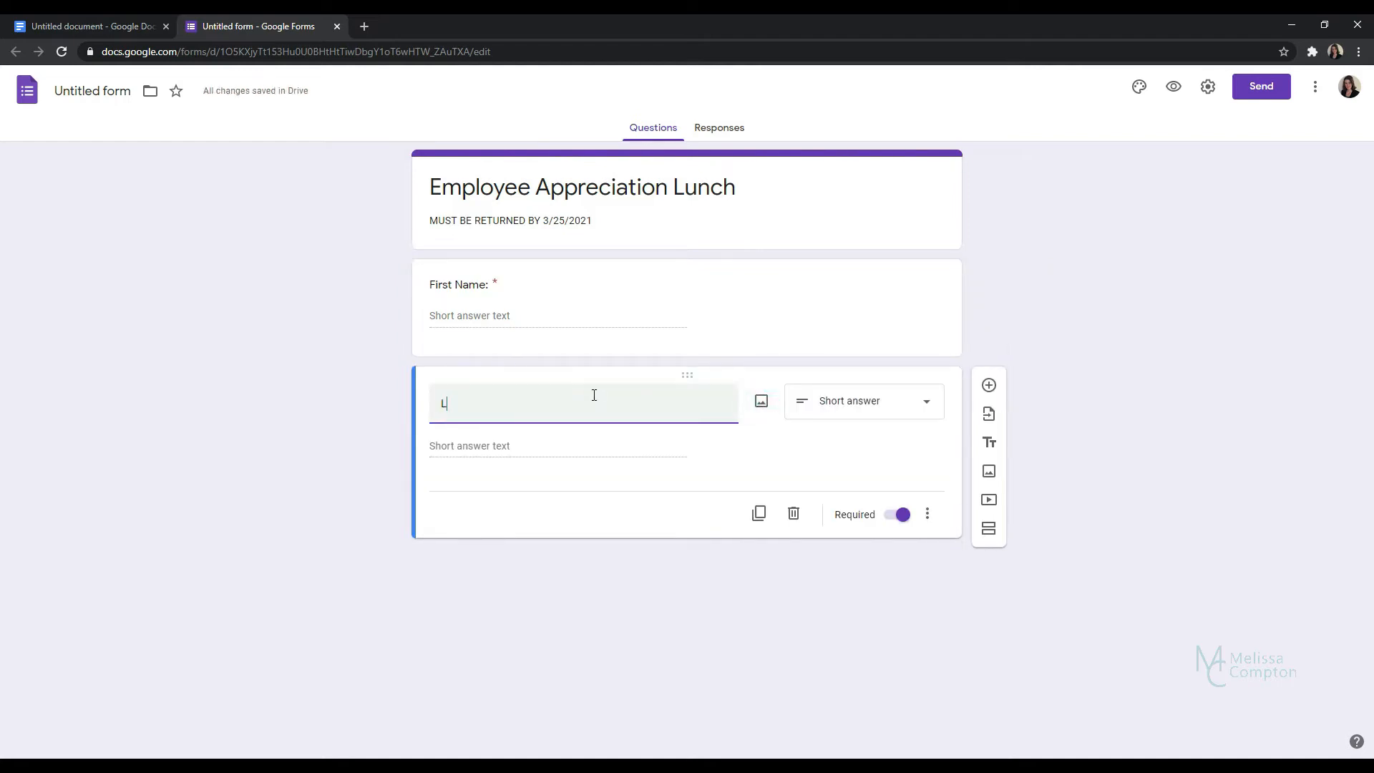
{"action": "type", "text": "ast Name"}
Duplicate the Last Name question and retitle the copy "Department".
{"action": "left_click", "coordinate": [760, 515]}
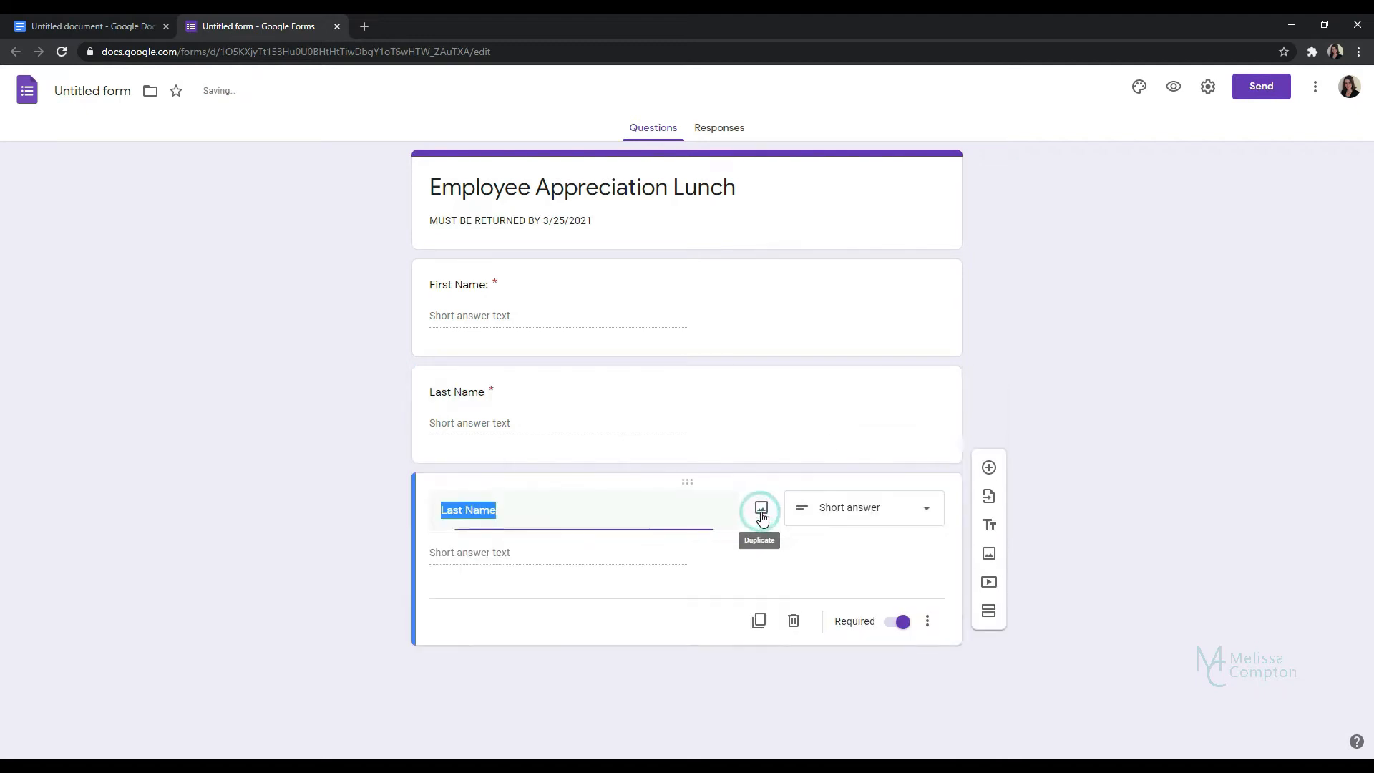
{"action": "type", "text": "Dep"}
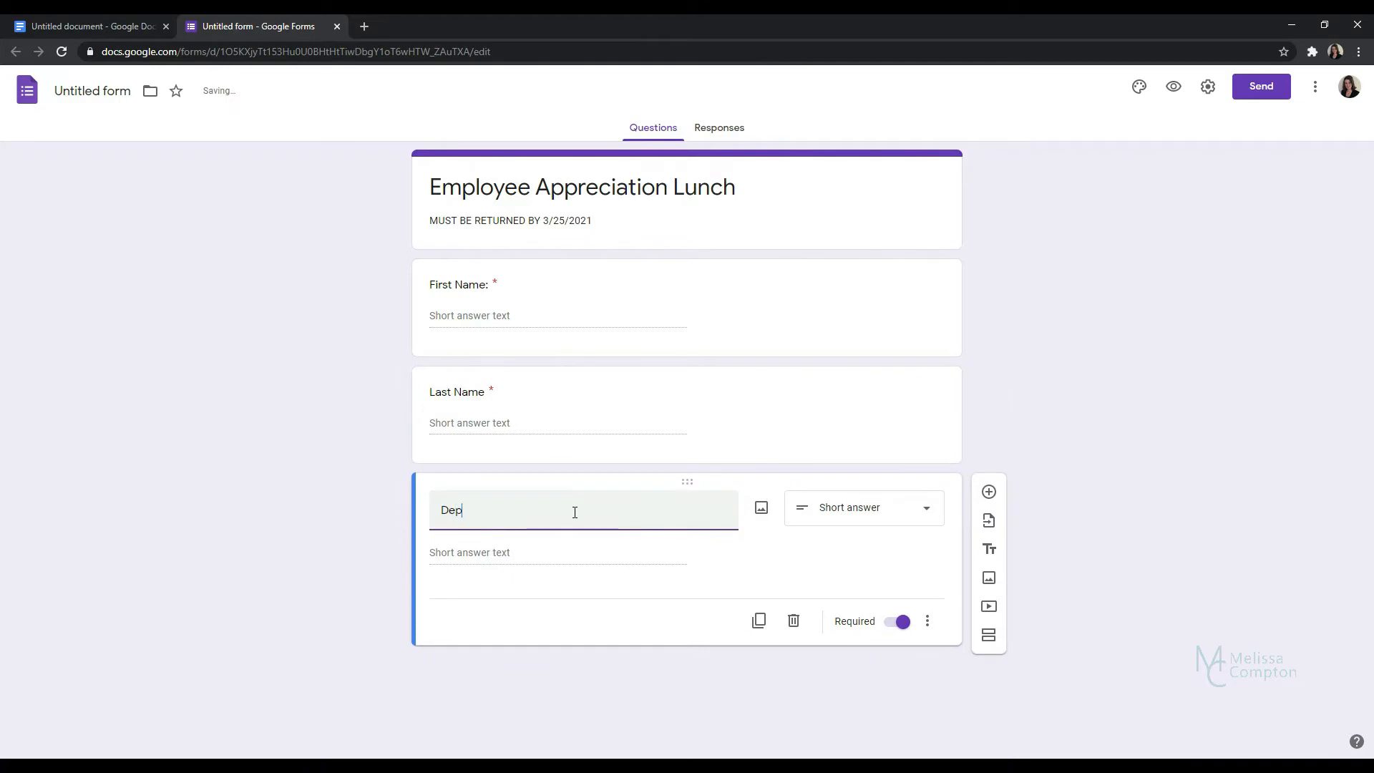
{"action": "type", "text": "artment"}
{"action": "left_click", "coordinate": [847, 534]}
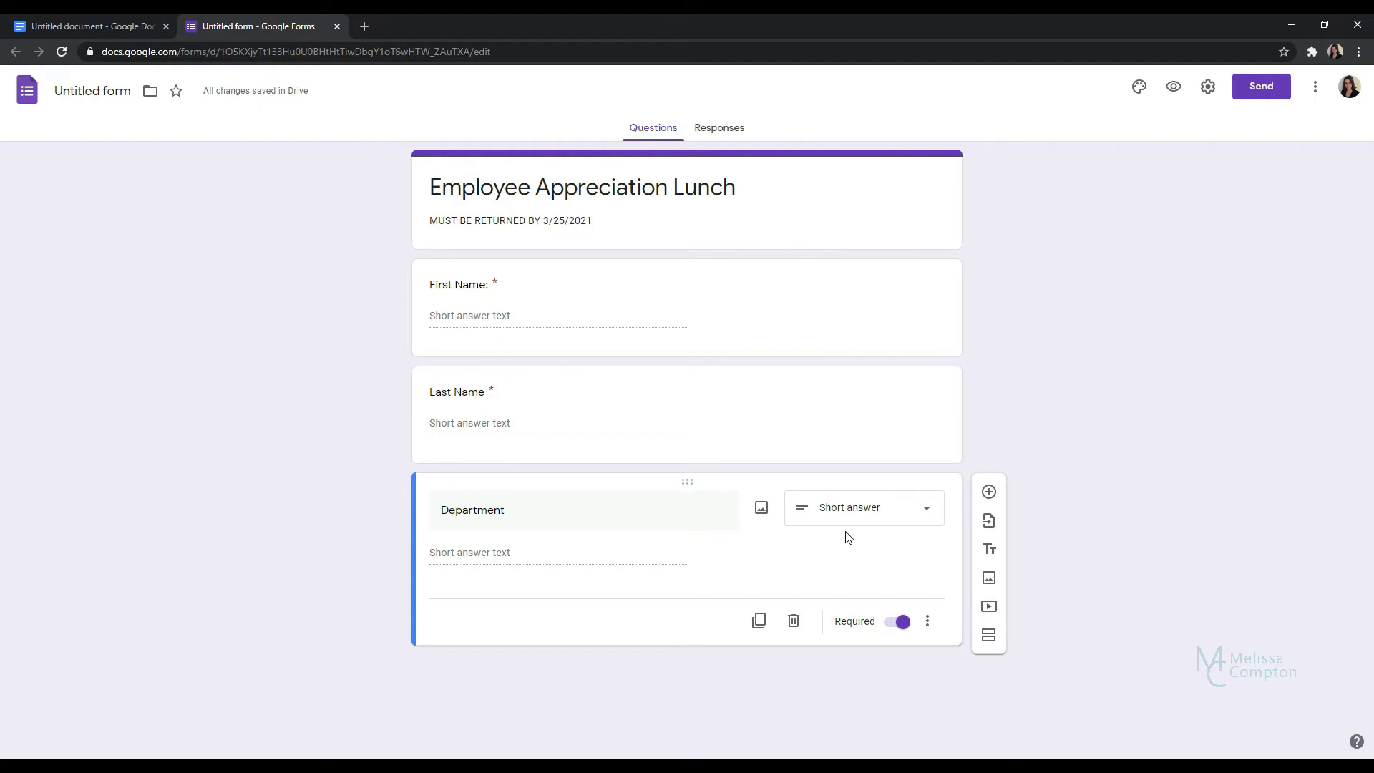
Add a new question titled "Meat" below Department and set its type to Dropdown.
{"action": "left_click", "coordinate": [989, 494]}
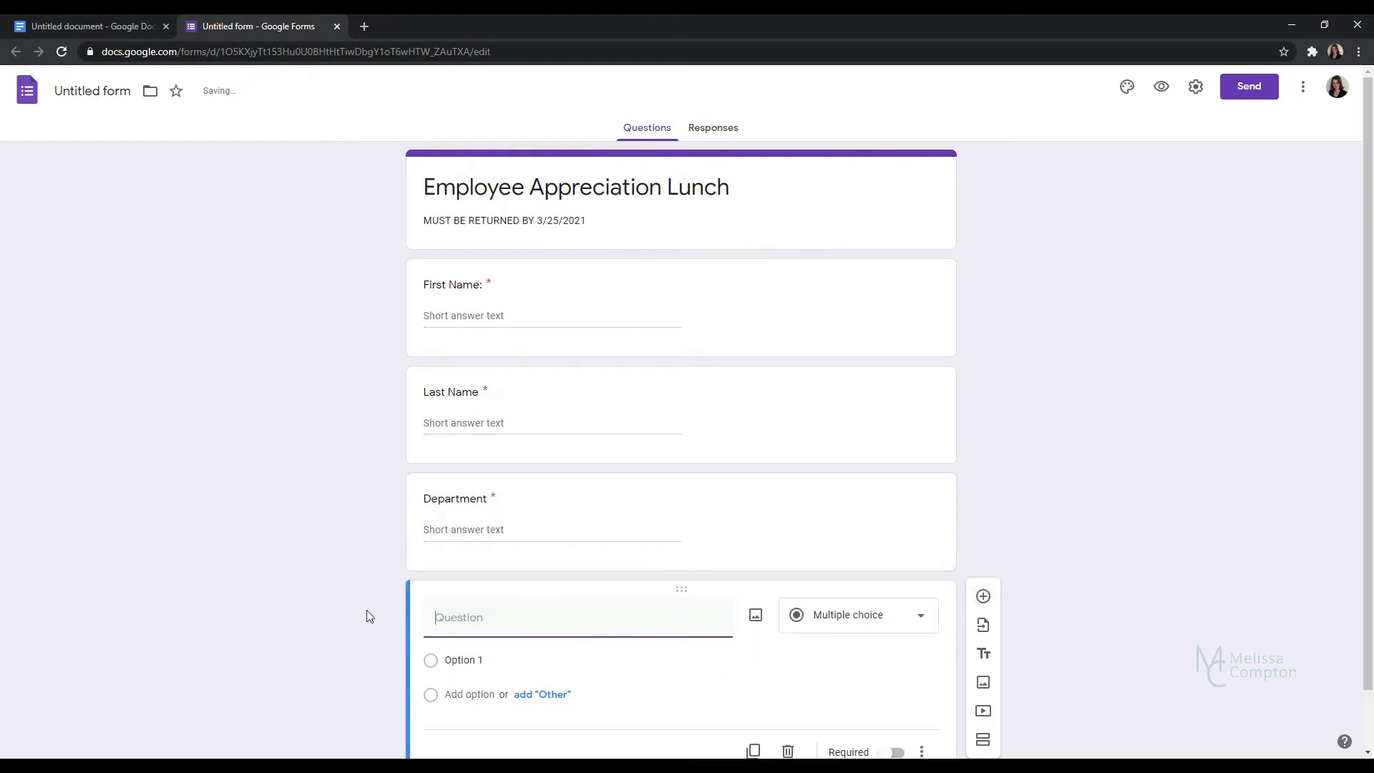
{"action": "type", "text": "M"}
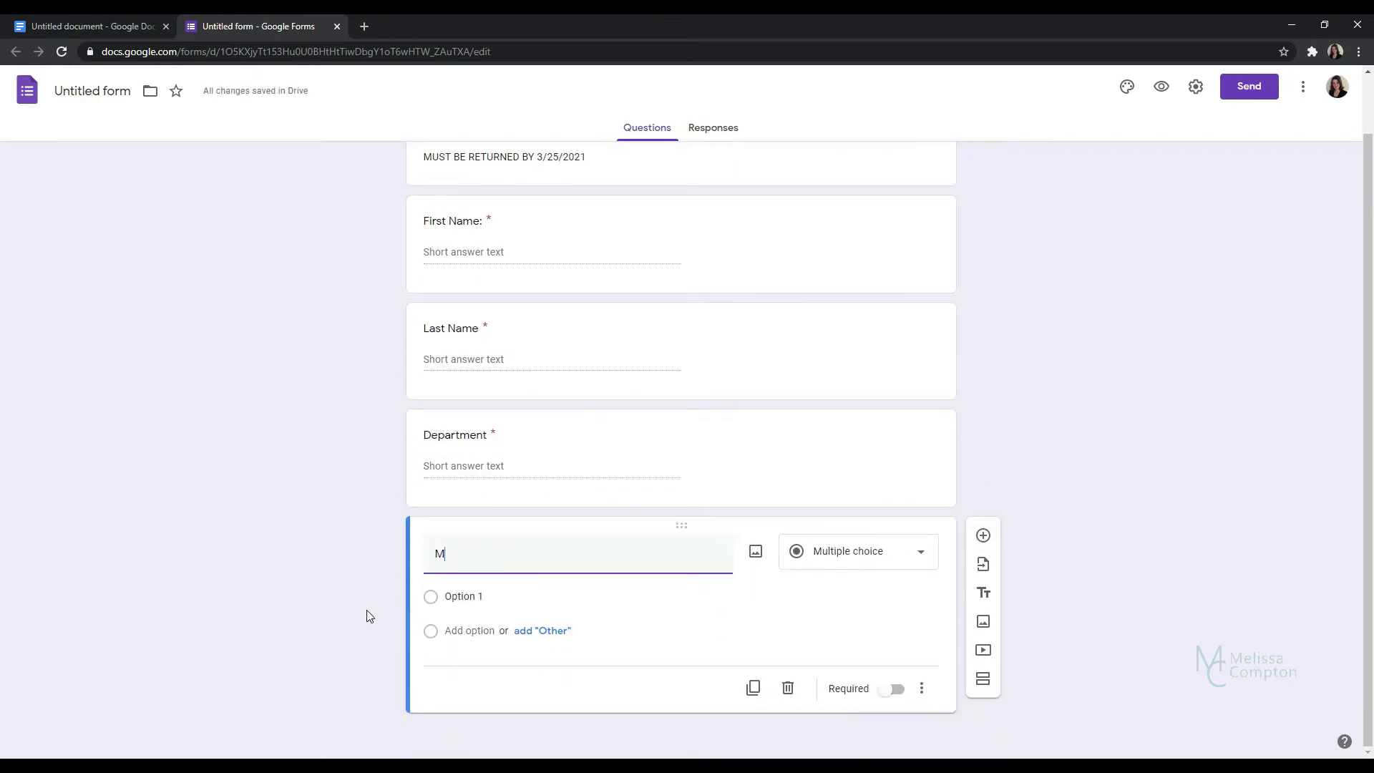
{"action": "type", "text": "eat"}
{"action": "left_click", "coordinate": [924, 559]}
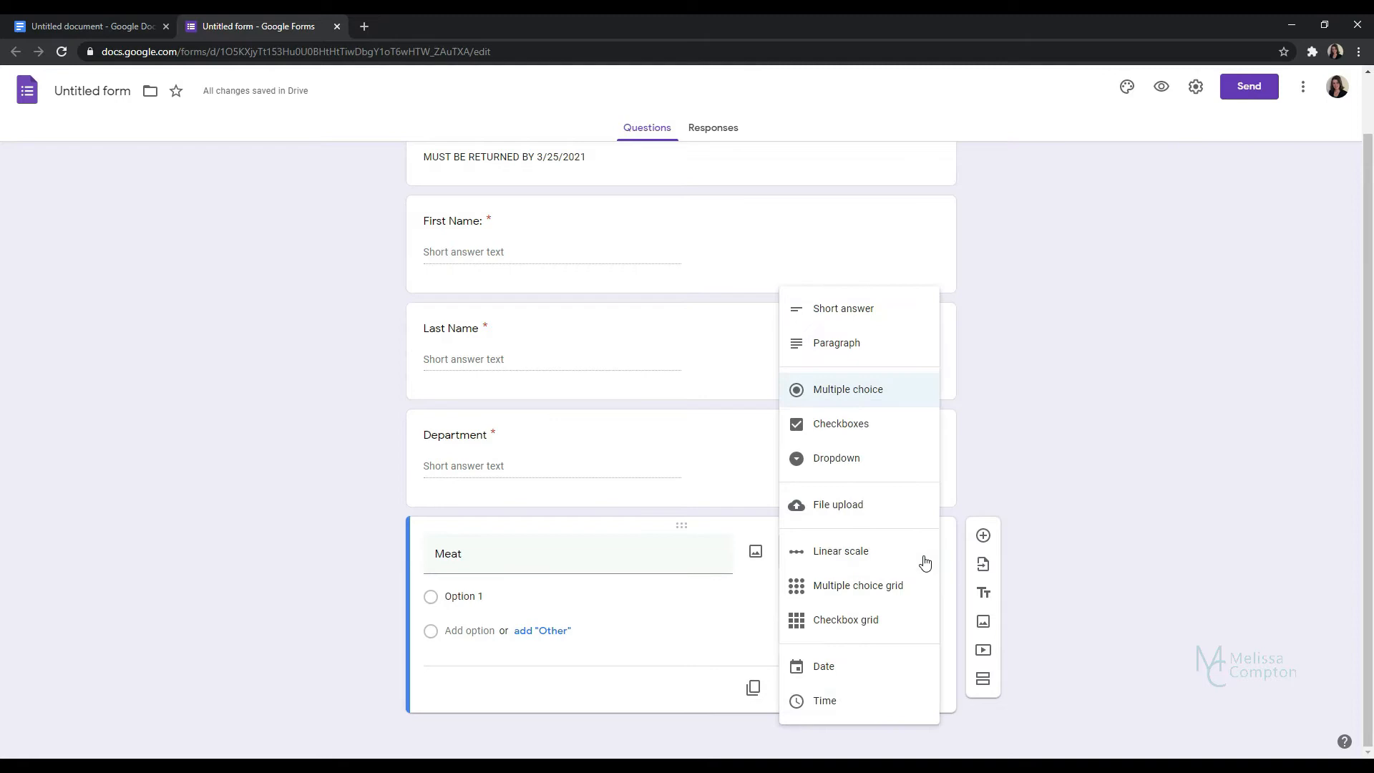
{"action": "left_click", "coordinate": [830, 465]}
Give the Meat question the options Chicken, Beef, Fish and None, and make it required.
{"action": "left_click", "coordinate": [487, 598]}
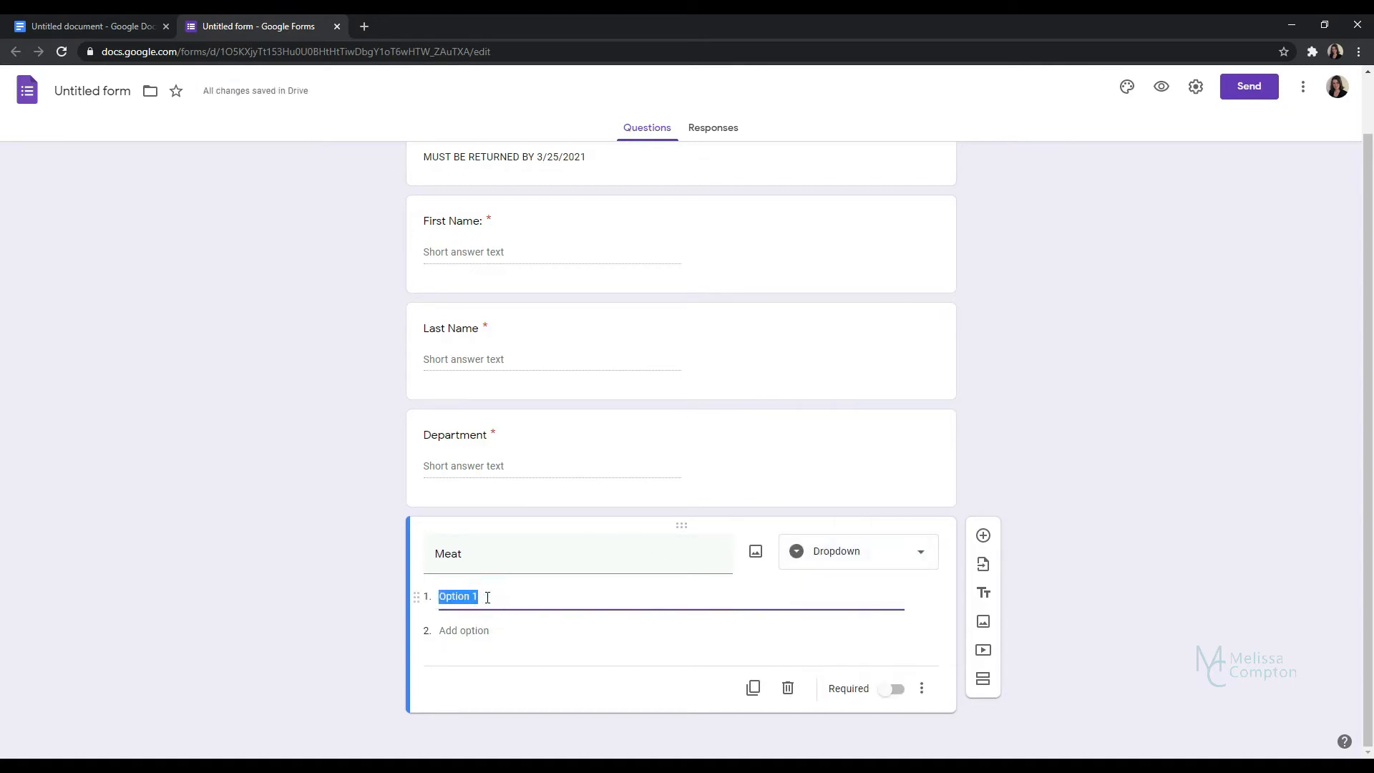
{"action": "type", "text": "Chicken"}
{"action": "key", "text": "Return"}
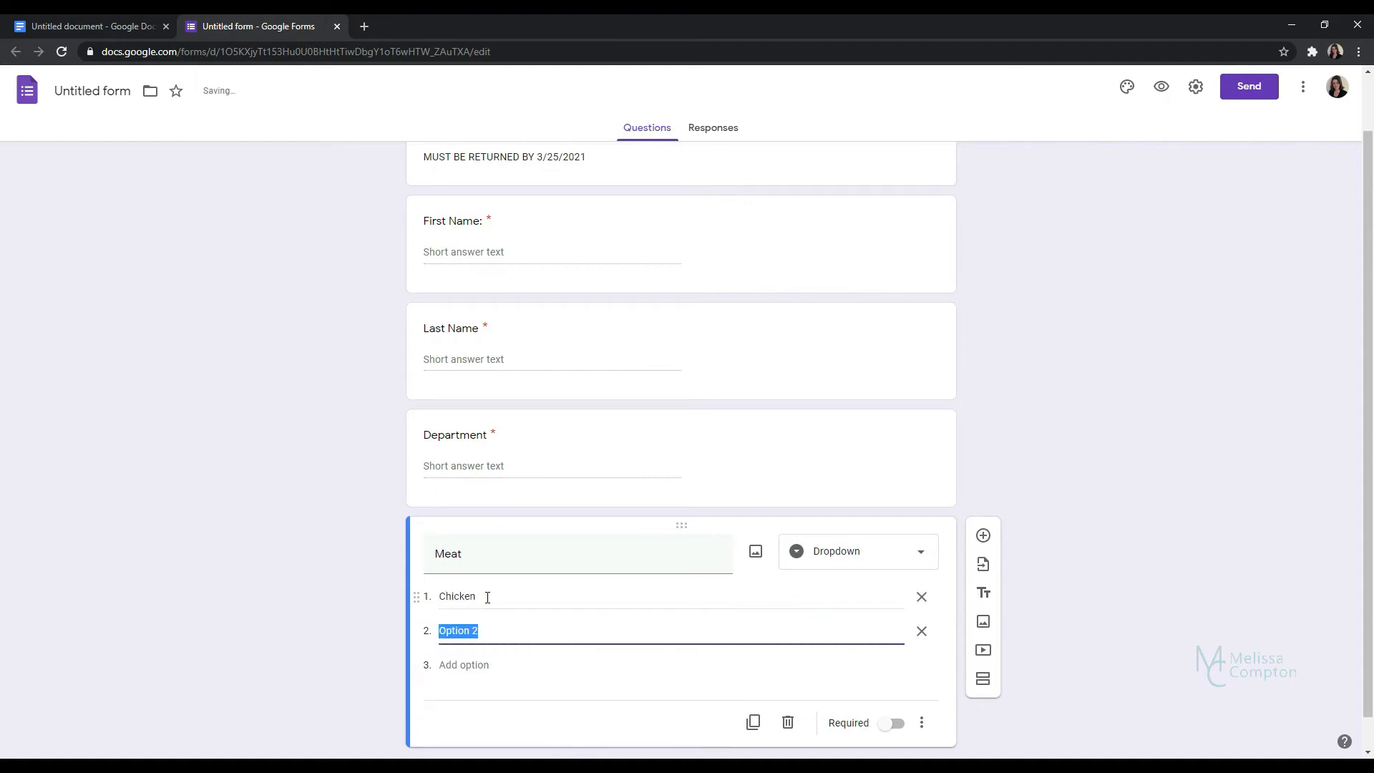
{"action": "type", "text": "Beef"}
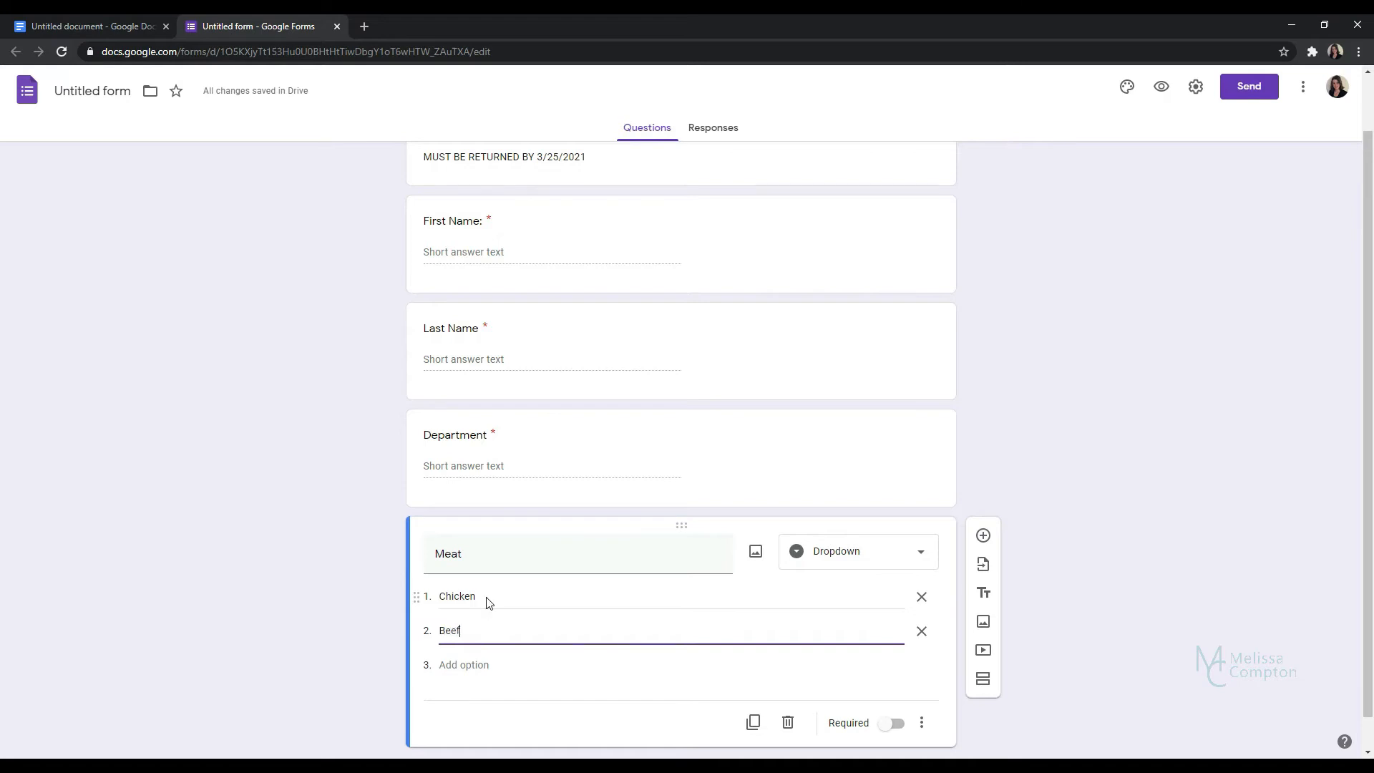
{"action": "key", "text": "Return"}
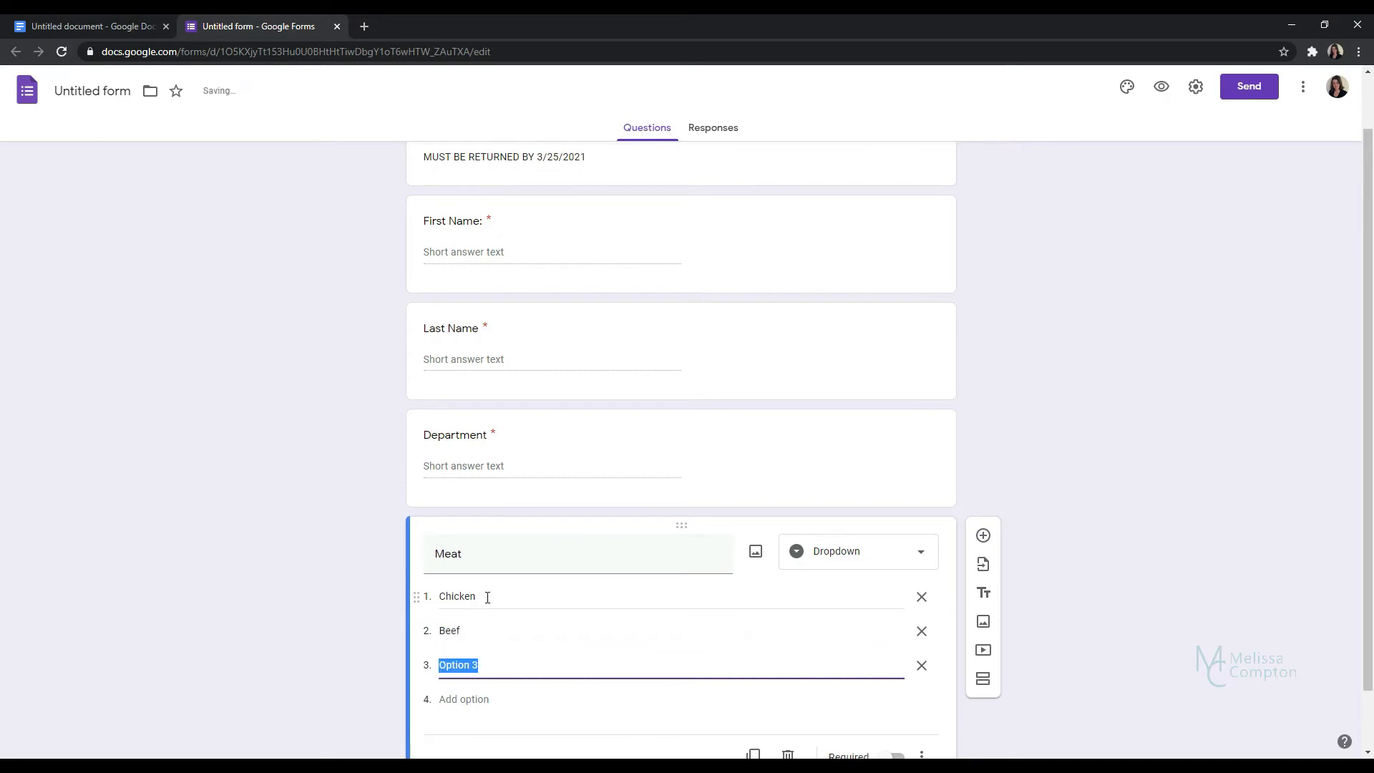
{"action": "type", "text": "Fish"}
{"action": "key", "text": "Return"}
{"action": "type", "text": "None"}
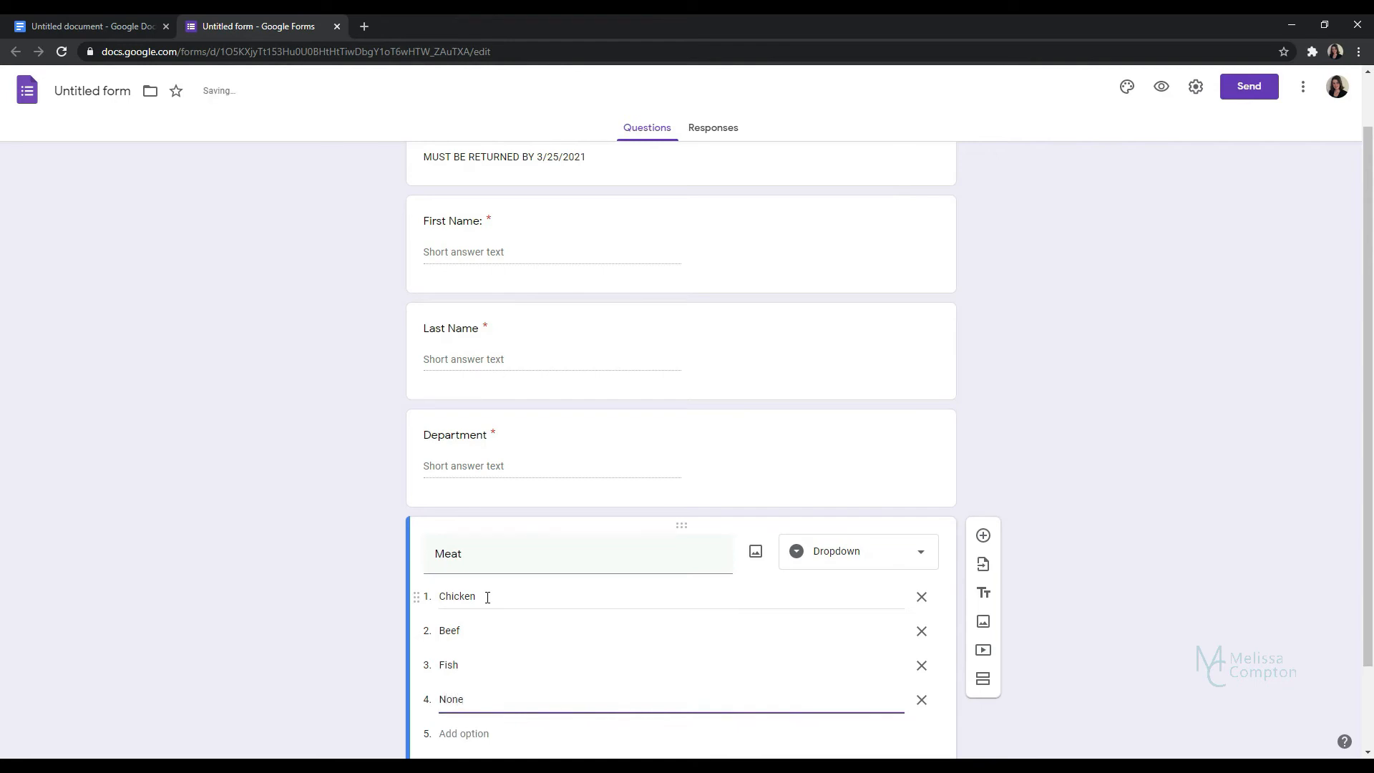
{"action": "scroll", "coordinate": [493, 601], "scroll_direction": "down", "scroll_amount": 2}
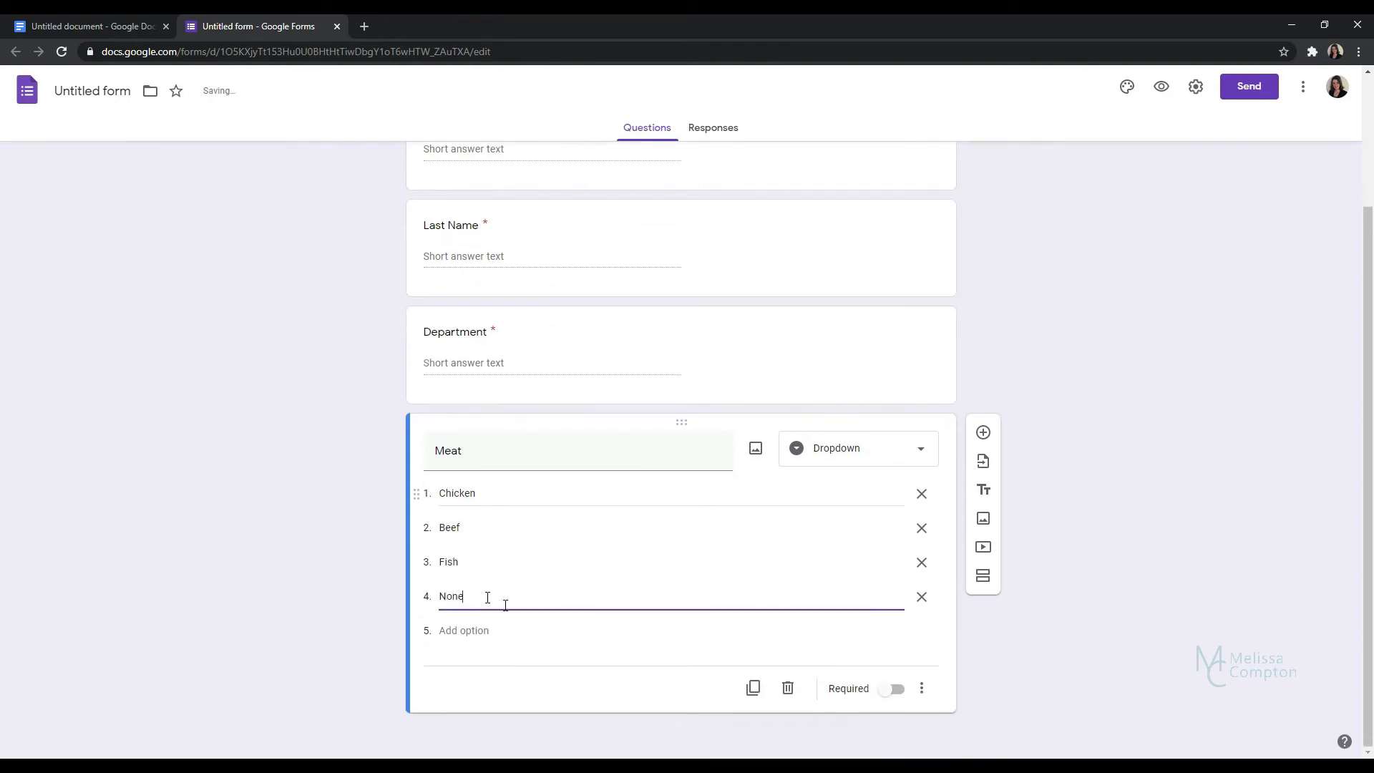
{"action": "left_click", "coordinate": [897, 692]}
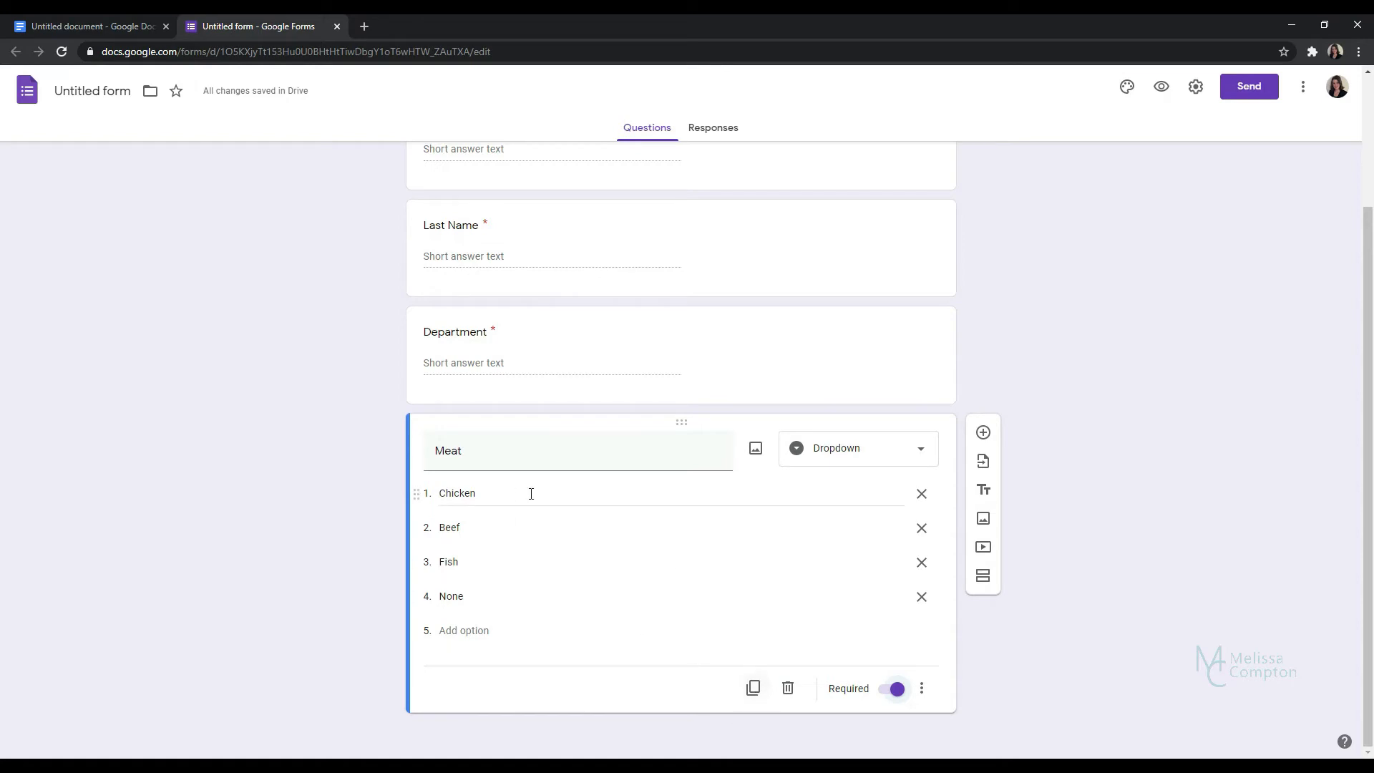
Add a new question titled "Sides" below Meat and set its type to Dropdown.
{"action": "left_click", "coordinate": [984, 434]}
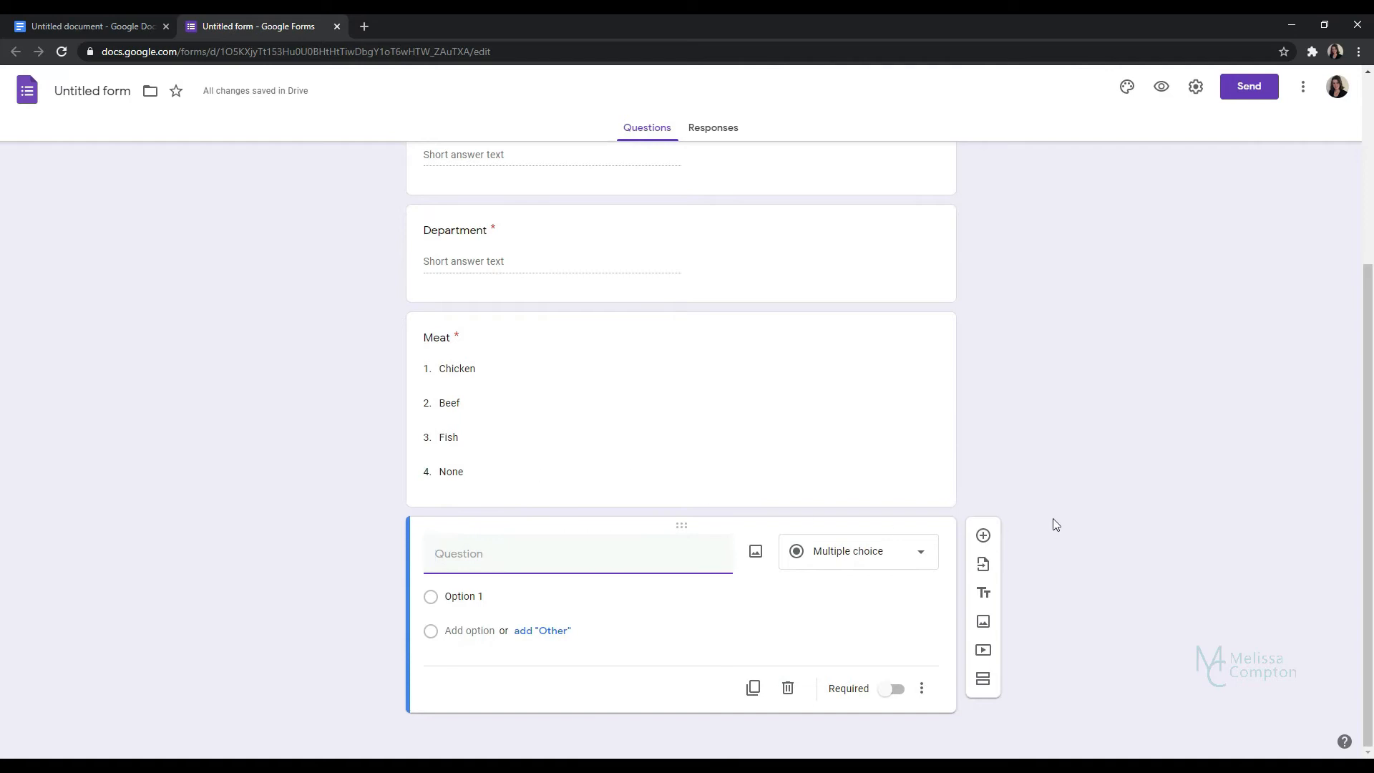
{"action": "type", "text": "Sides"}
{"action": "left_click", "coordinate": [922, 559]}
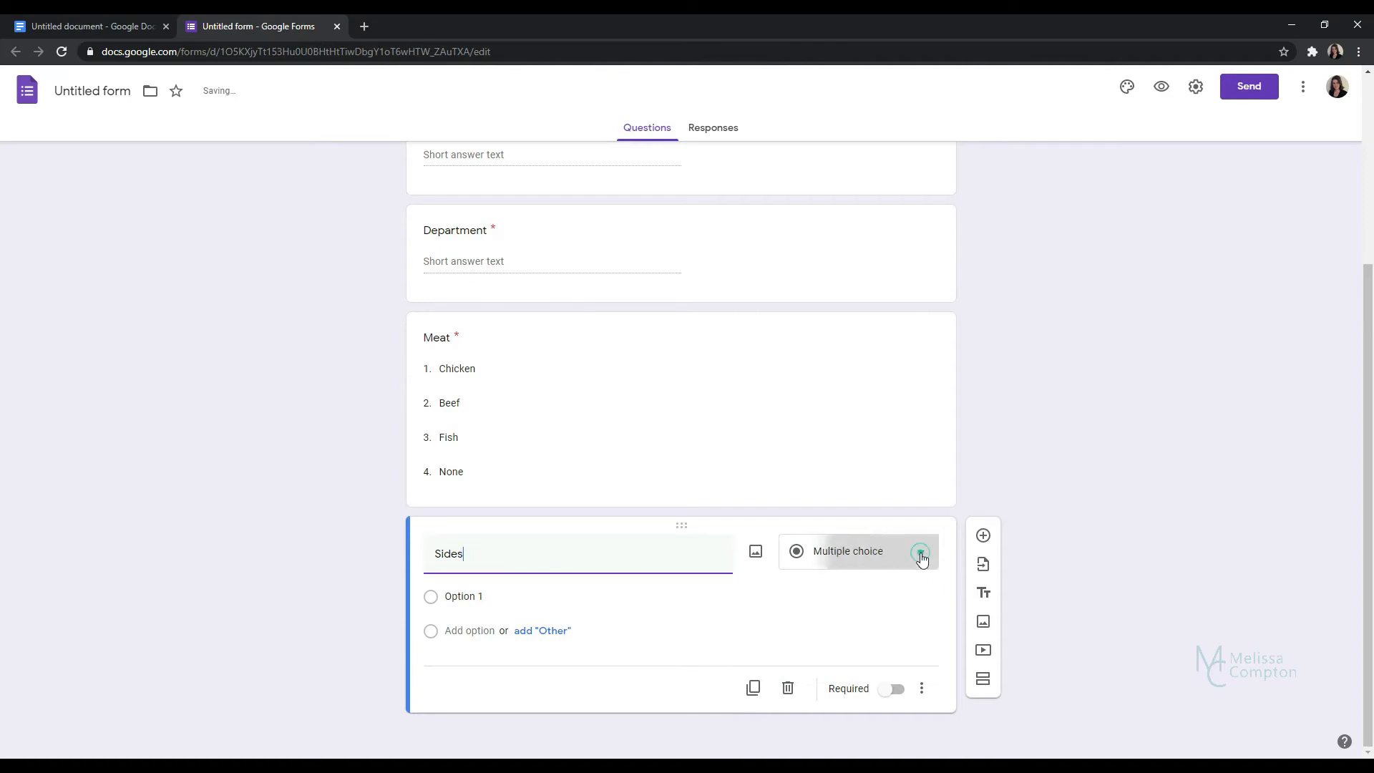
{"action": "left_click", "coordinate": [861, 460]}
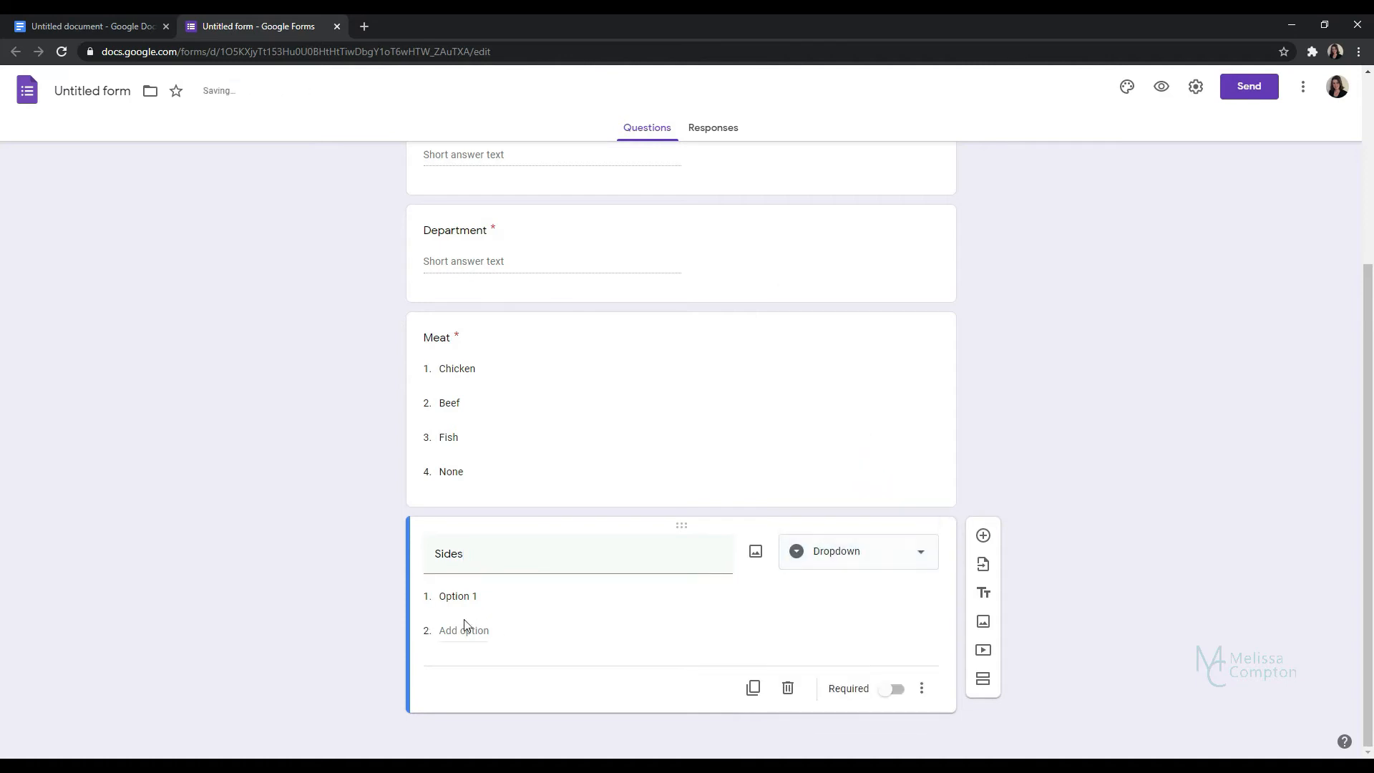
Give the Sides question the options Mac and Cheese and Baked Potato, and make it required.
{"action": "left_click", "coordinate": [483, 591]}
{"action": "type", "text": "Mac an"}
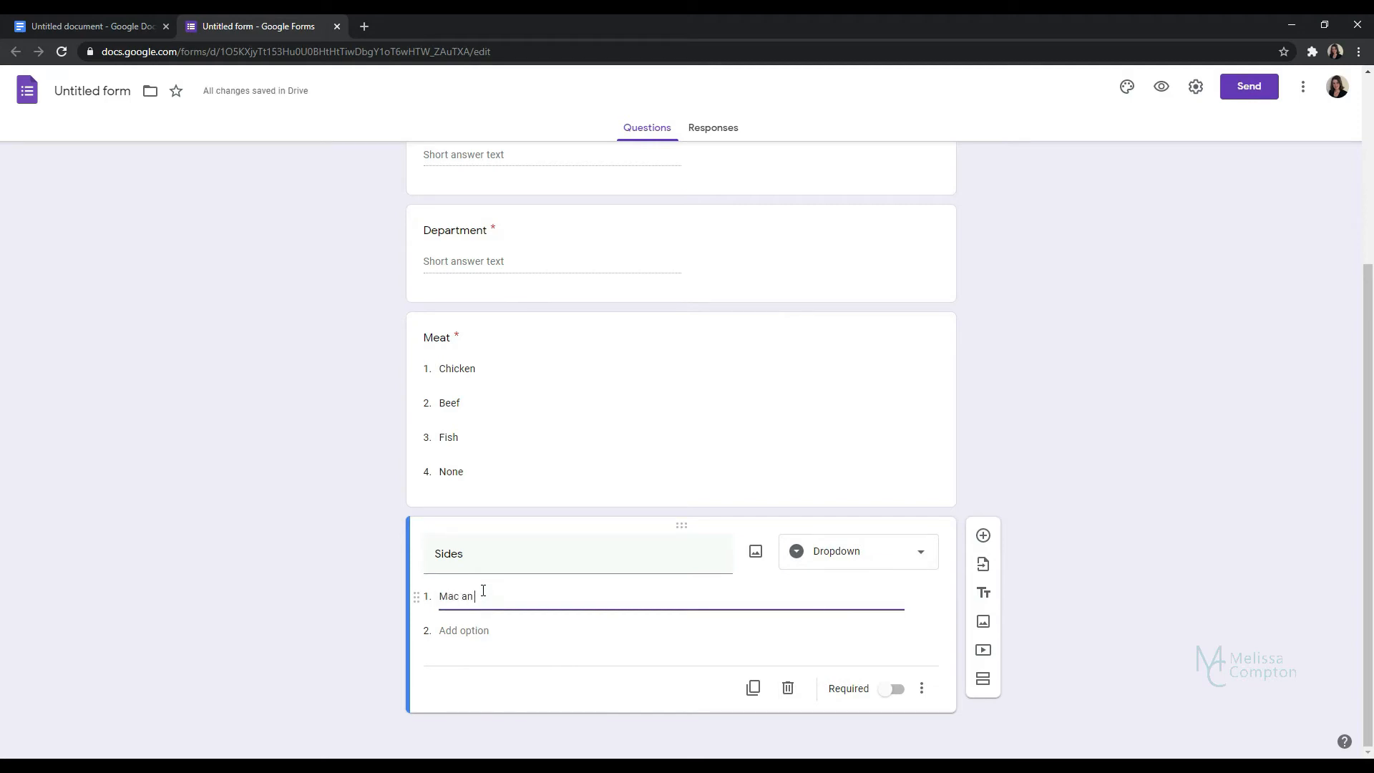
{"action": "type", "text": "d C"}
{"action": "key", "text": "BackSpace"}
{"action": "key", "text": "BackSpace"}
{"action": "type", "text": "Cheese"}
{"action": "key", "text": "Return"}
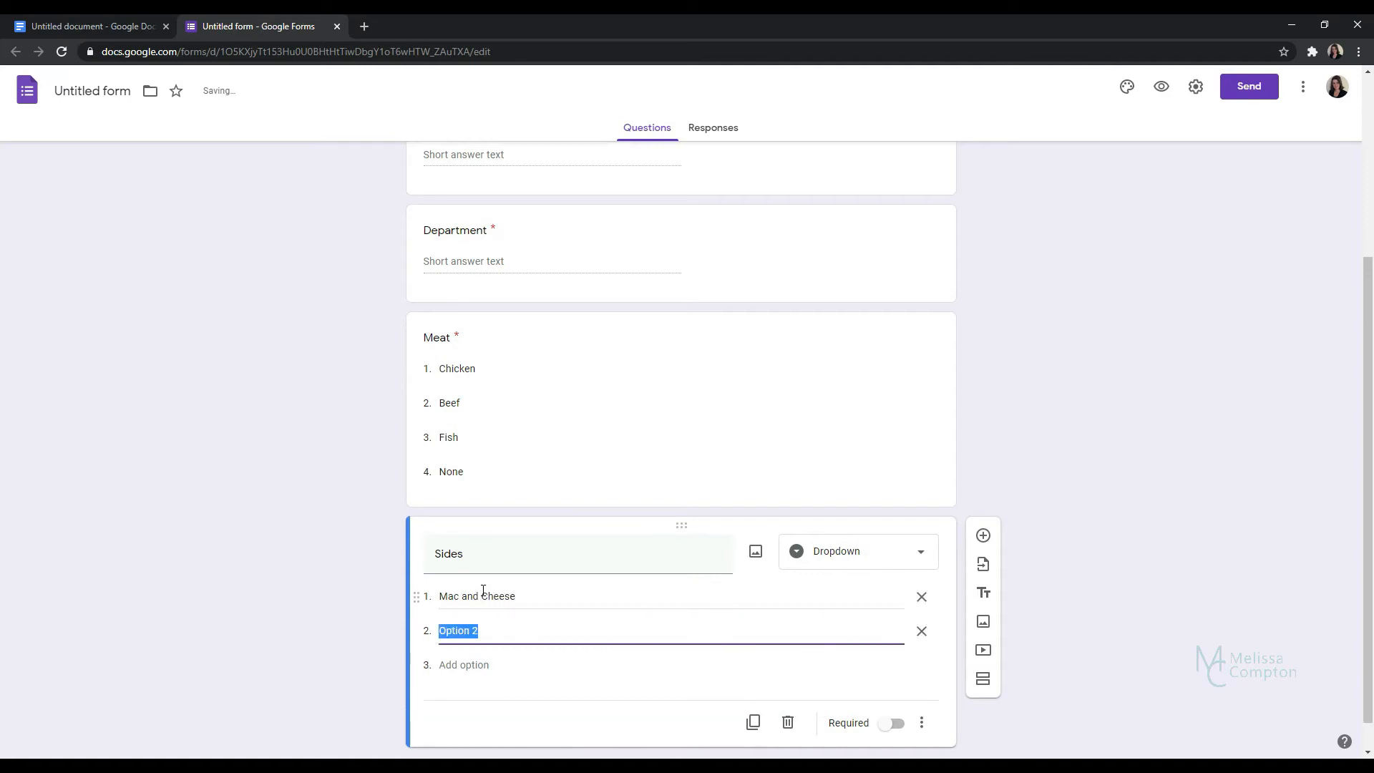
{"action": "type", "text": "Baked"}
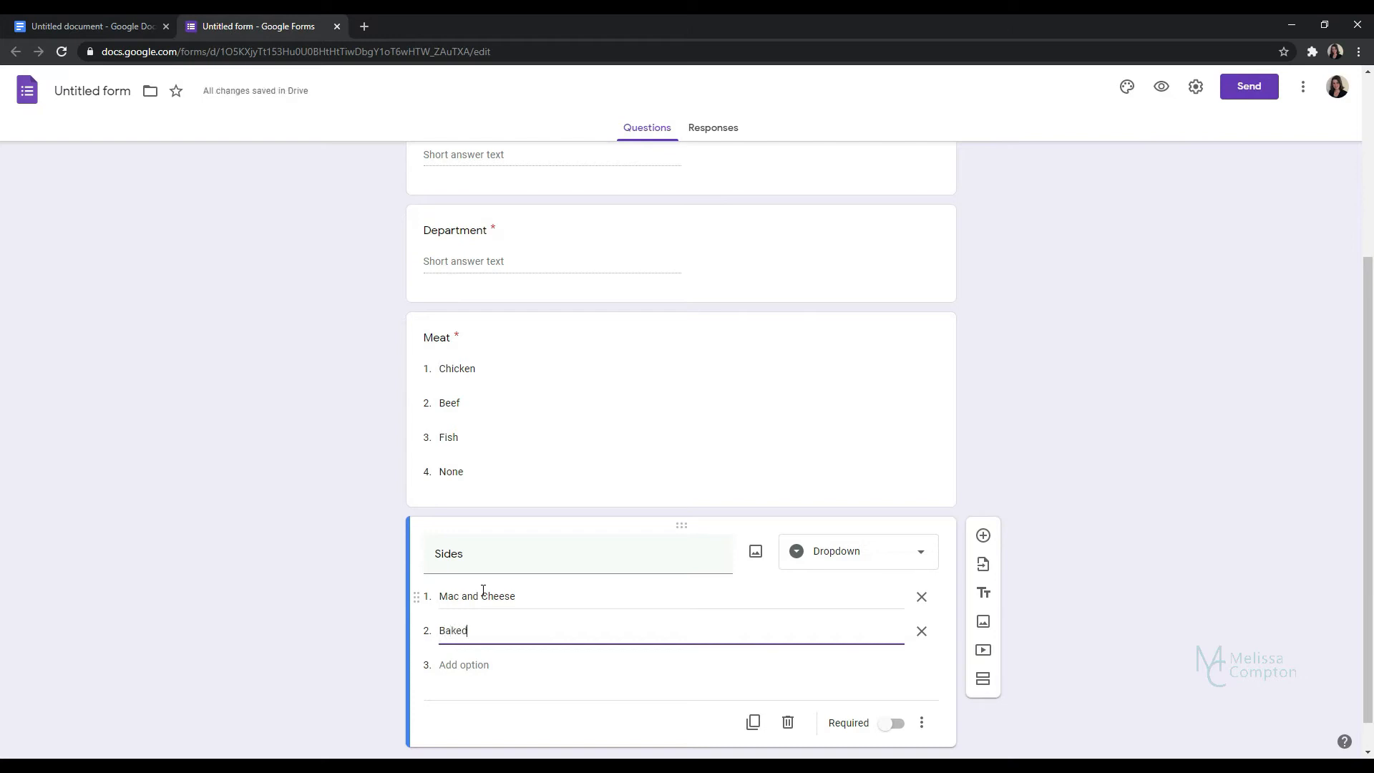
{"action": "type", "text": " Potato"}
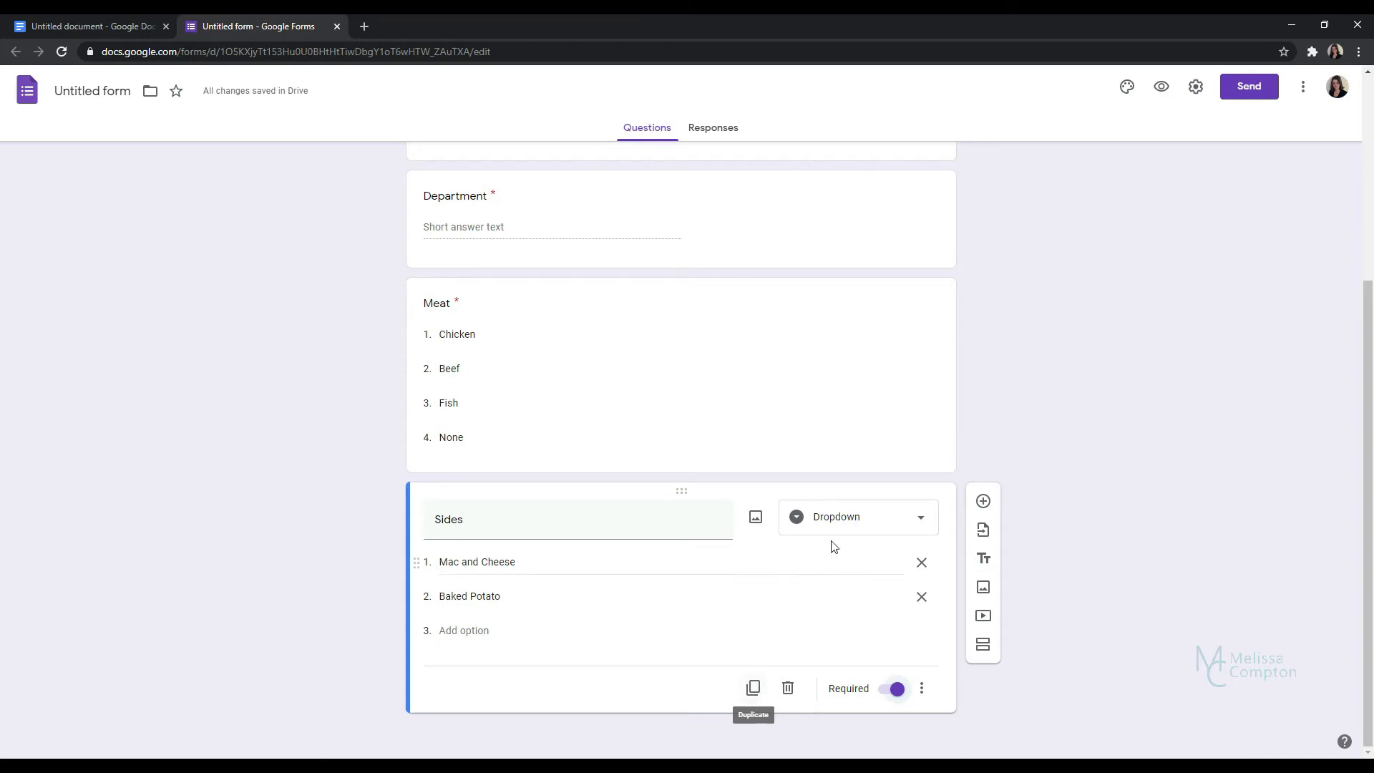
Add a new question titled "Time of Attendance" below Sides and set its type to Checkboxes.
{"action": "left_click", "coordinate": [982, 503]}
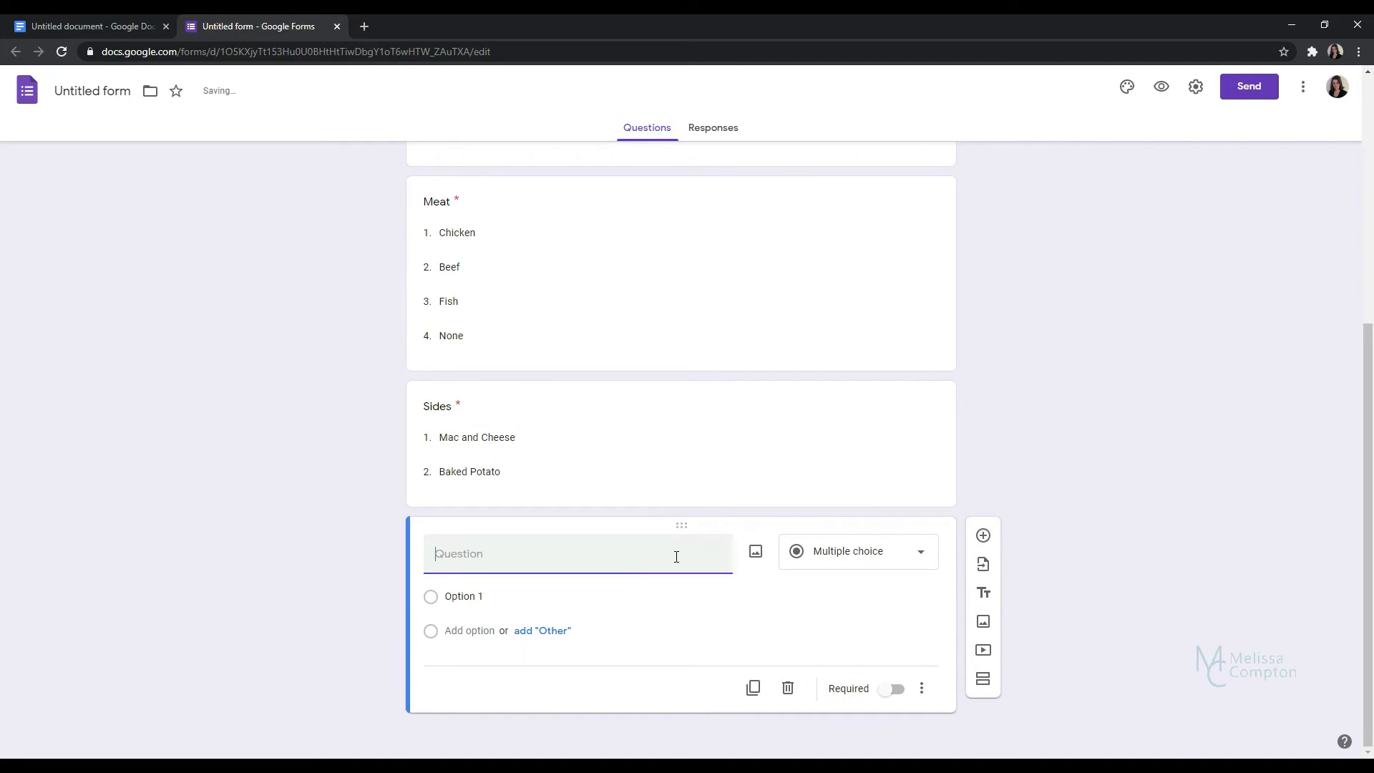
{"action": "type", "text": "Time of Attendance"}
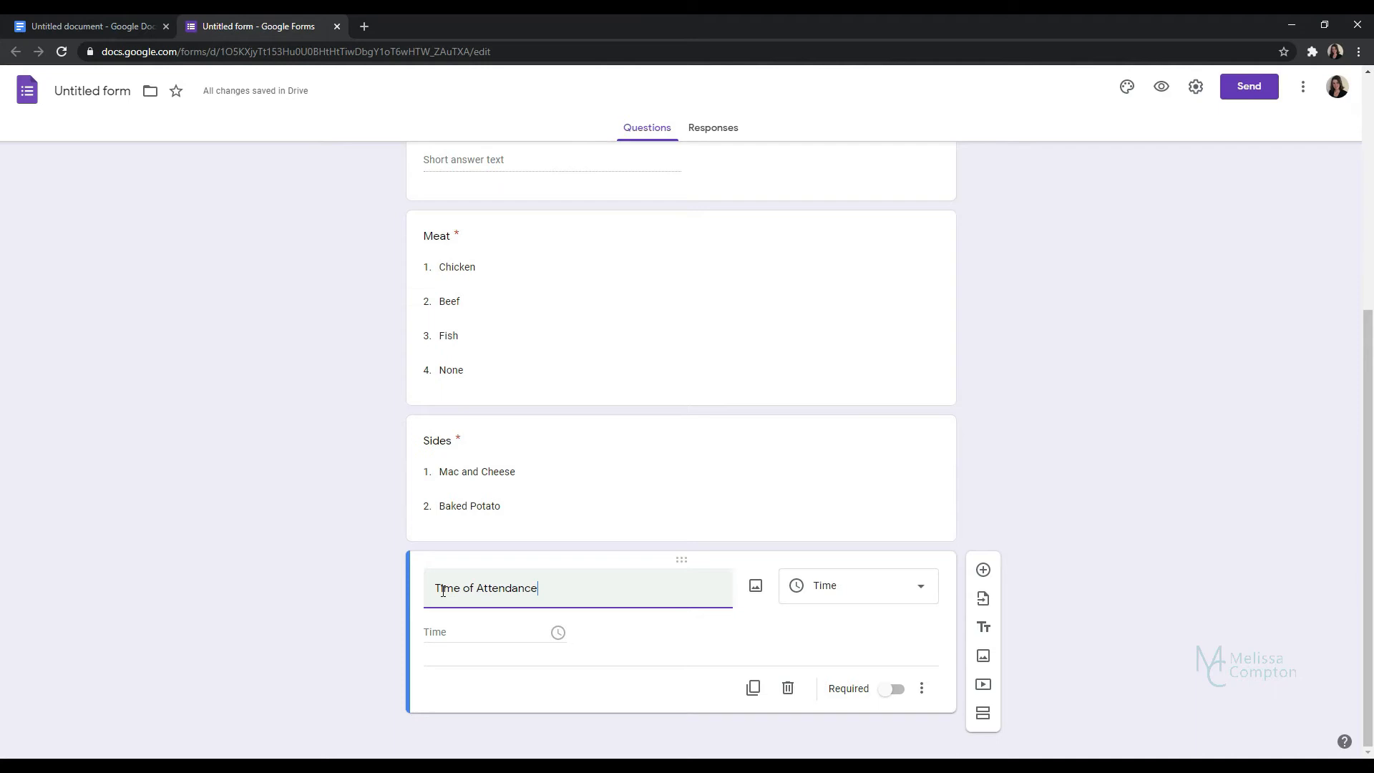
{"action": "left_click", "coordinate": [922, 590]}
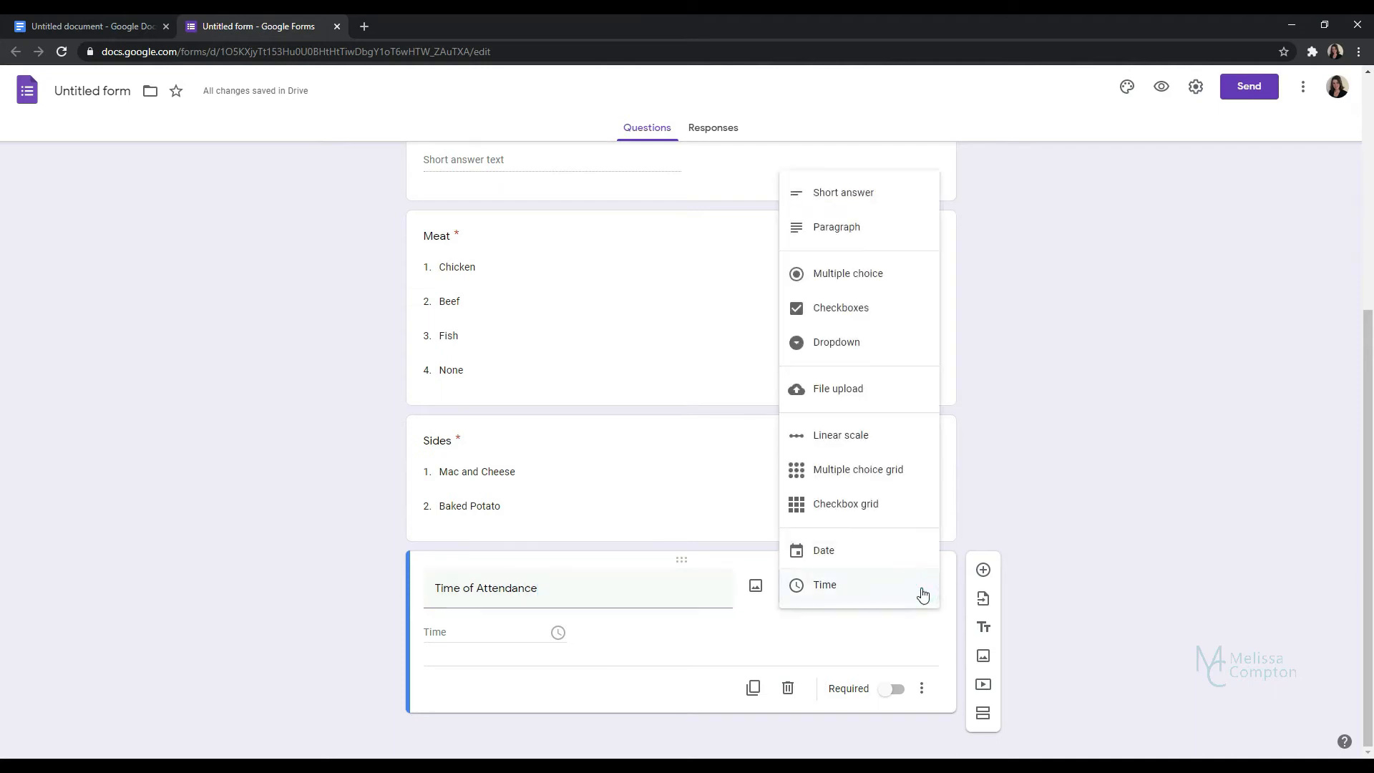
{"action": "left_click", "coordinate": [843, 313]}
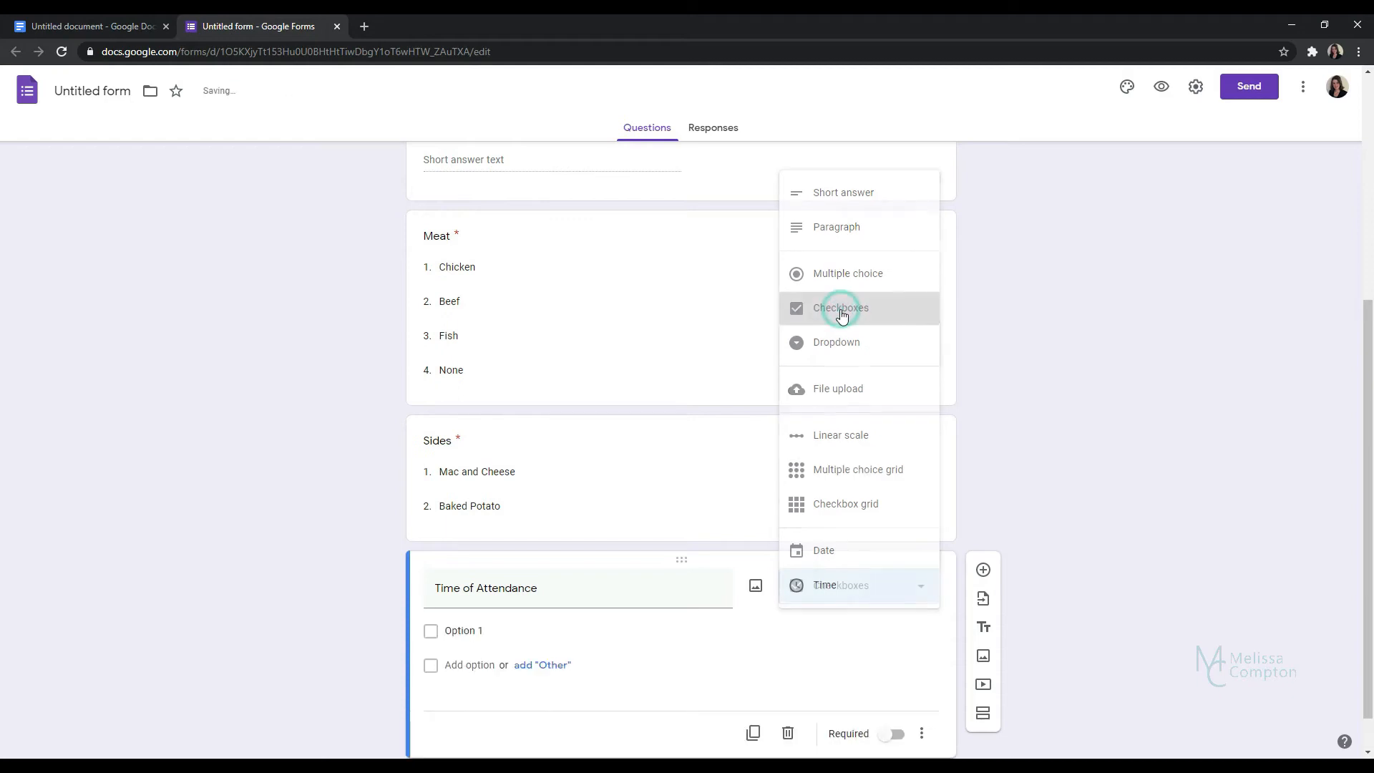
Give the Time of Attendance question the options 11A, 12P and 1P, and make it required.
{"action": "left_click", "coordinate": [524, 633]}
{"action": "type", "text": "11A"}
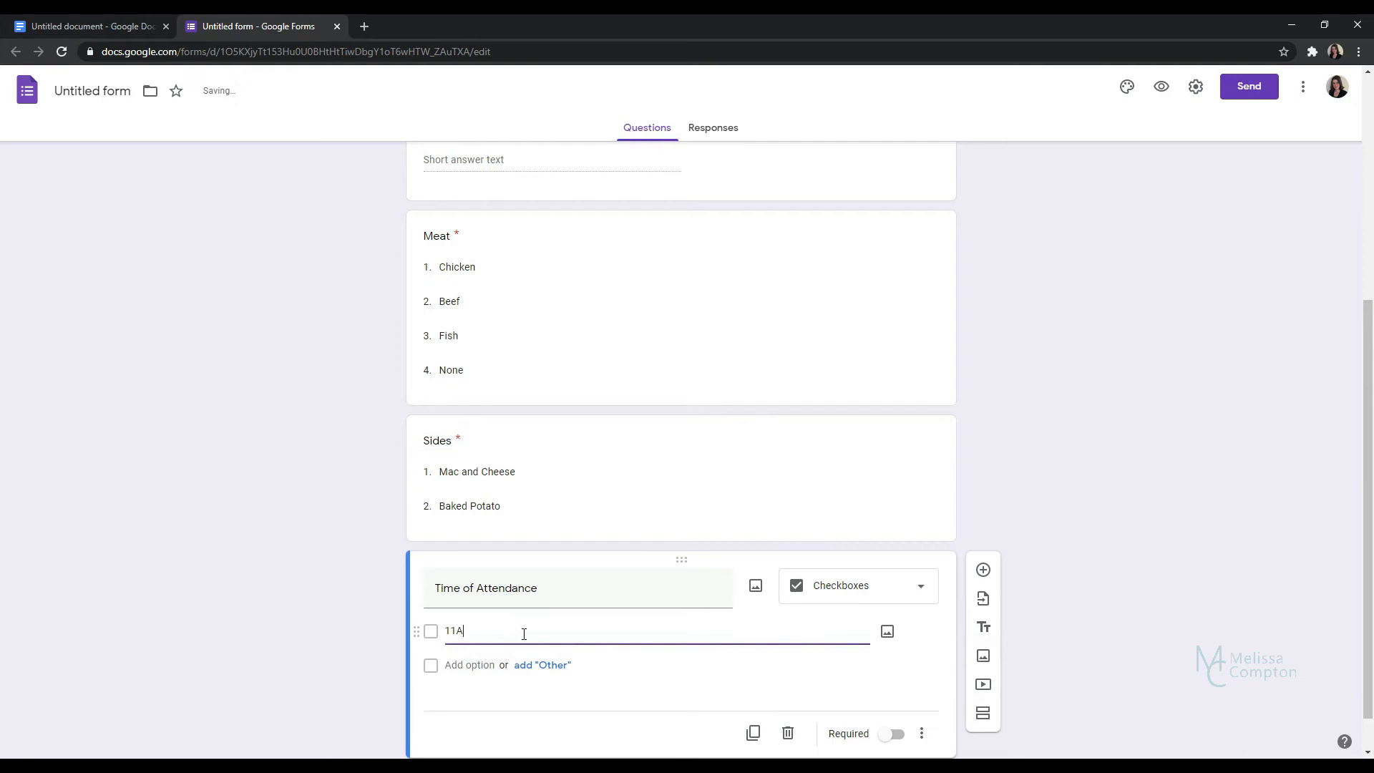
{"action": "key", "text": "Return"}
{"action": "type", "text": "12P"}
{"action": "key", "text": "Return"}
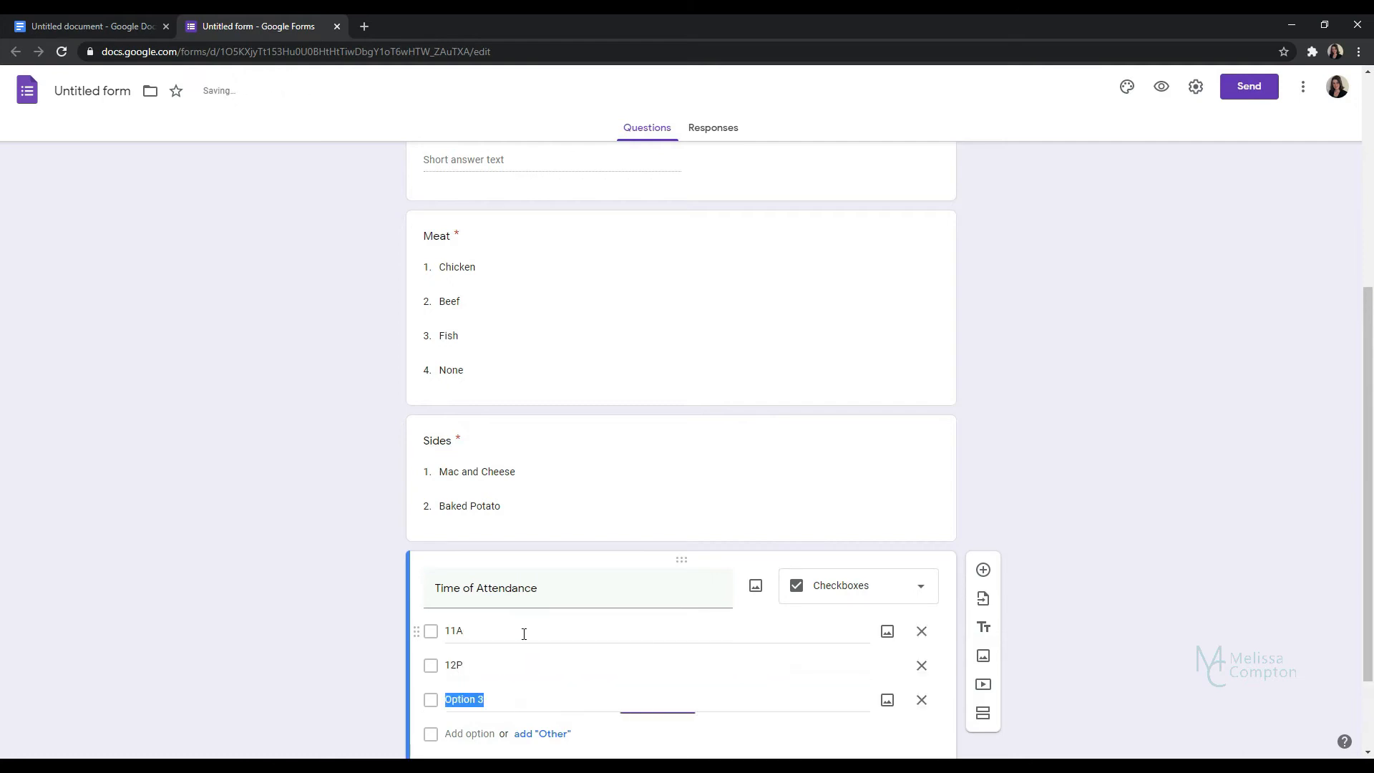
{"action": "type", "text": "1"}
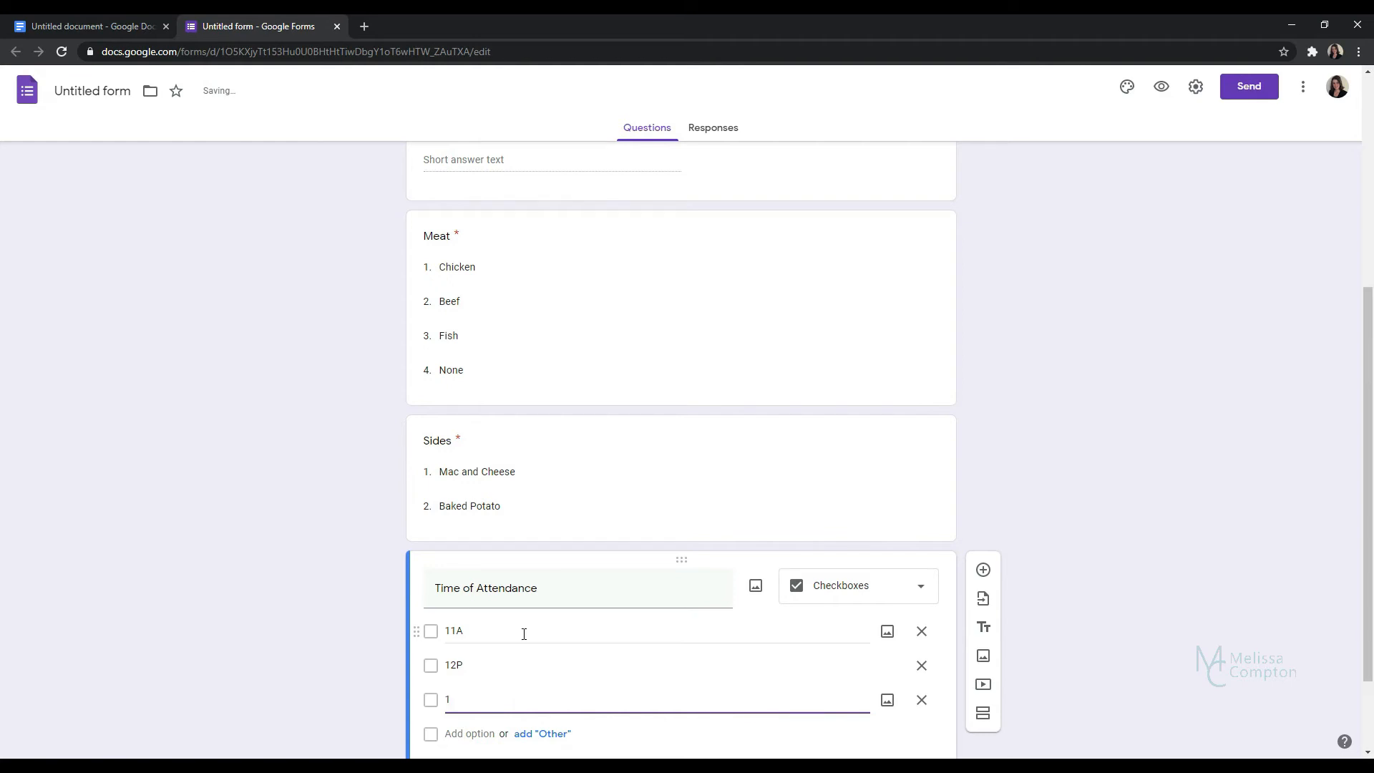
{"action": "type", "text": "P"}
{"action": "left_click", "coordinate": [739, 738]}
{"action": "left_click", "coordinate": [899, 690]}
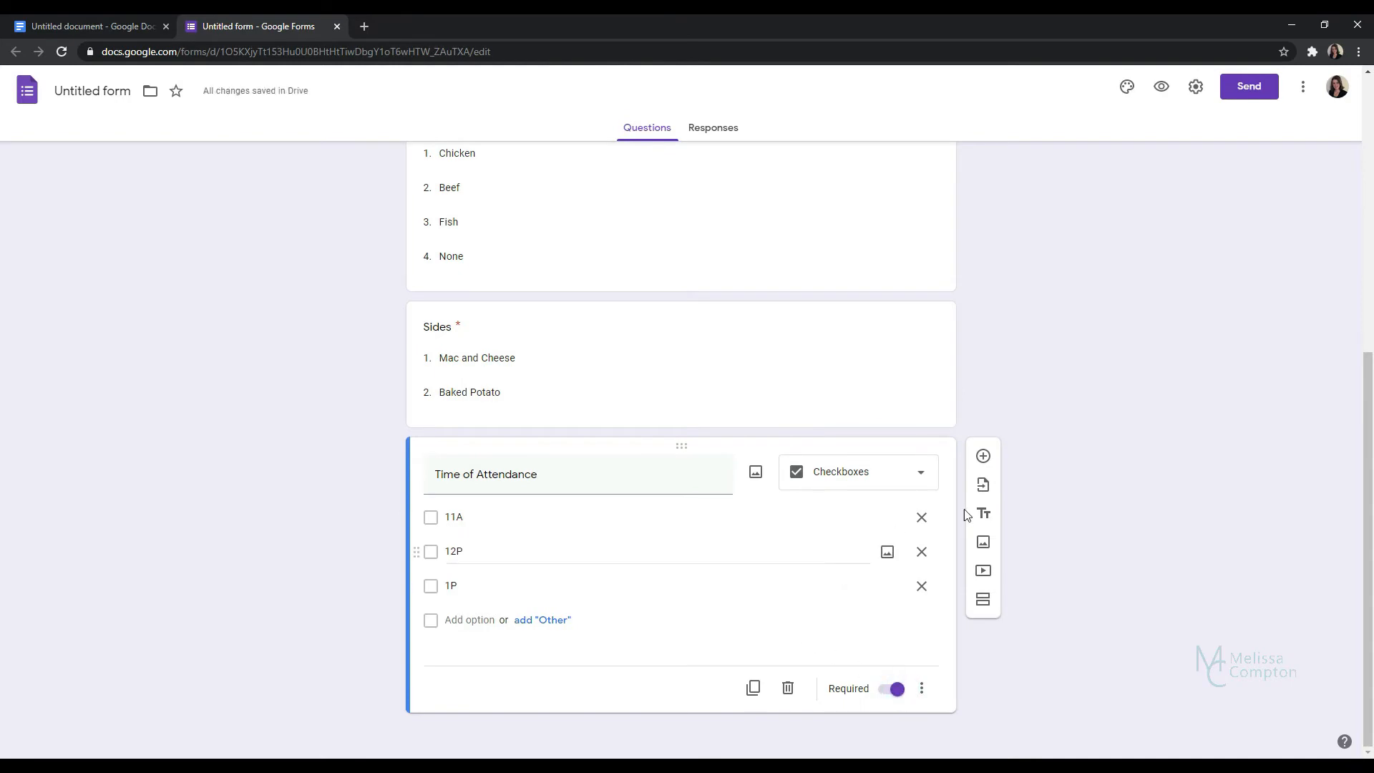
Add a Paragraph question titled "Please specify and food allergies here" below Time of Attendance.
{"action": "left_click", "coordinate": [983, 458]}
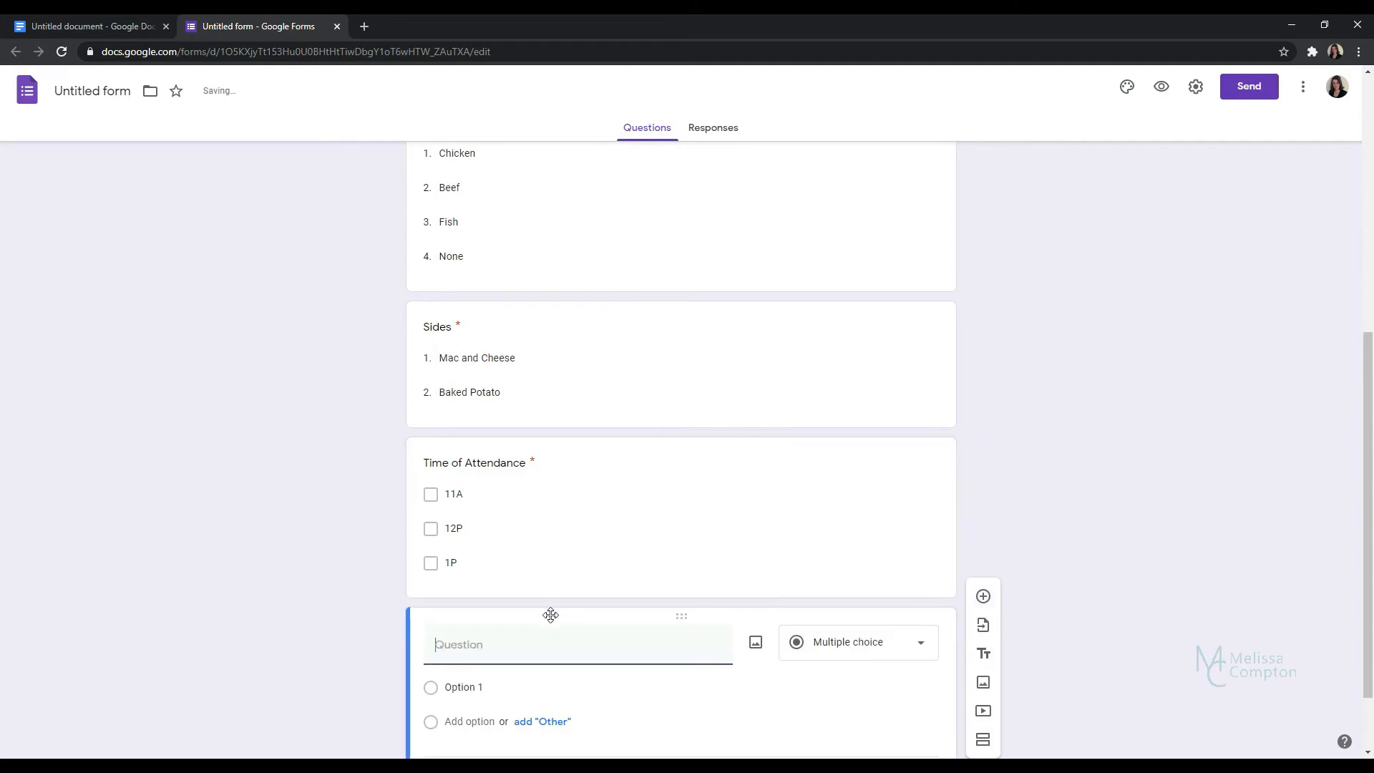
{"action": "type", "text": "Please spe"}
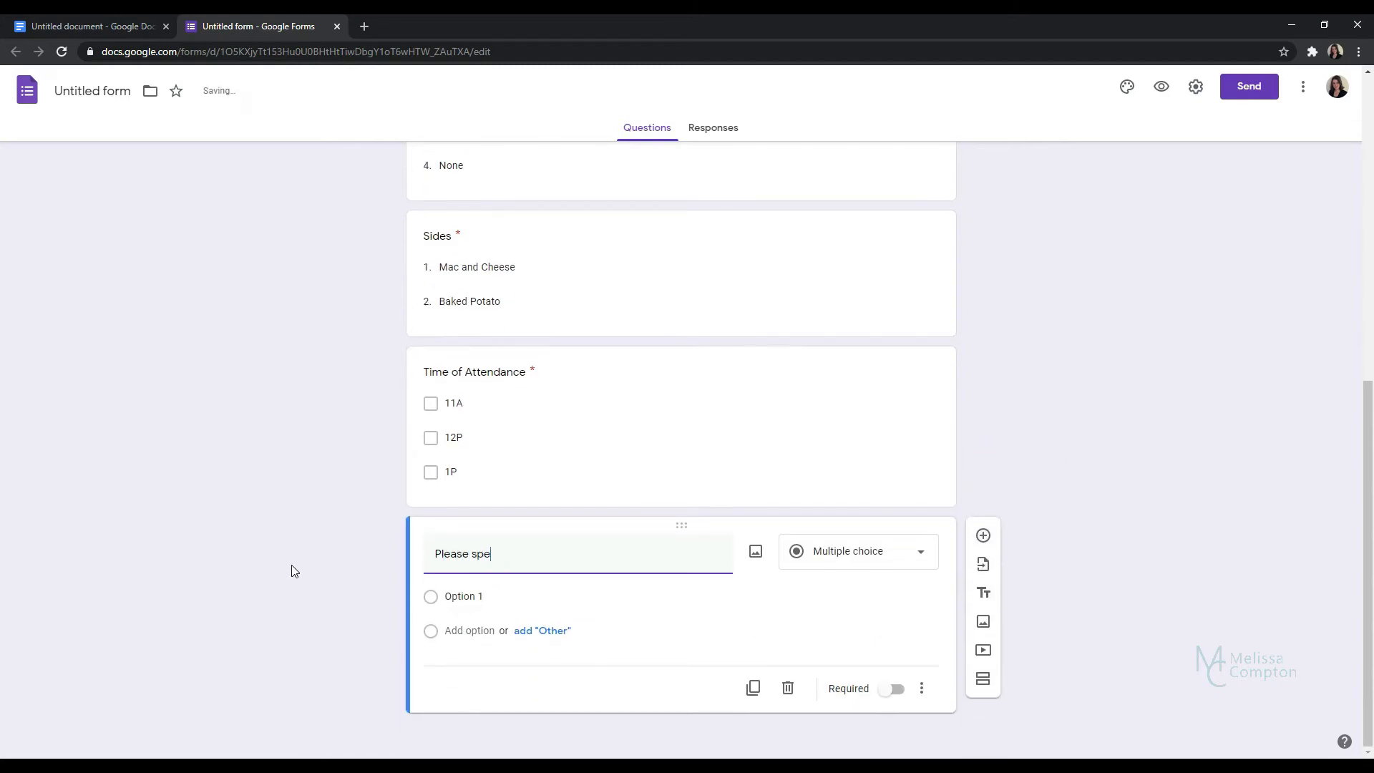
{"action": "type", "text": "cify and food allergies here"}
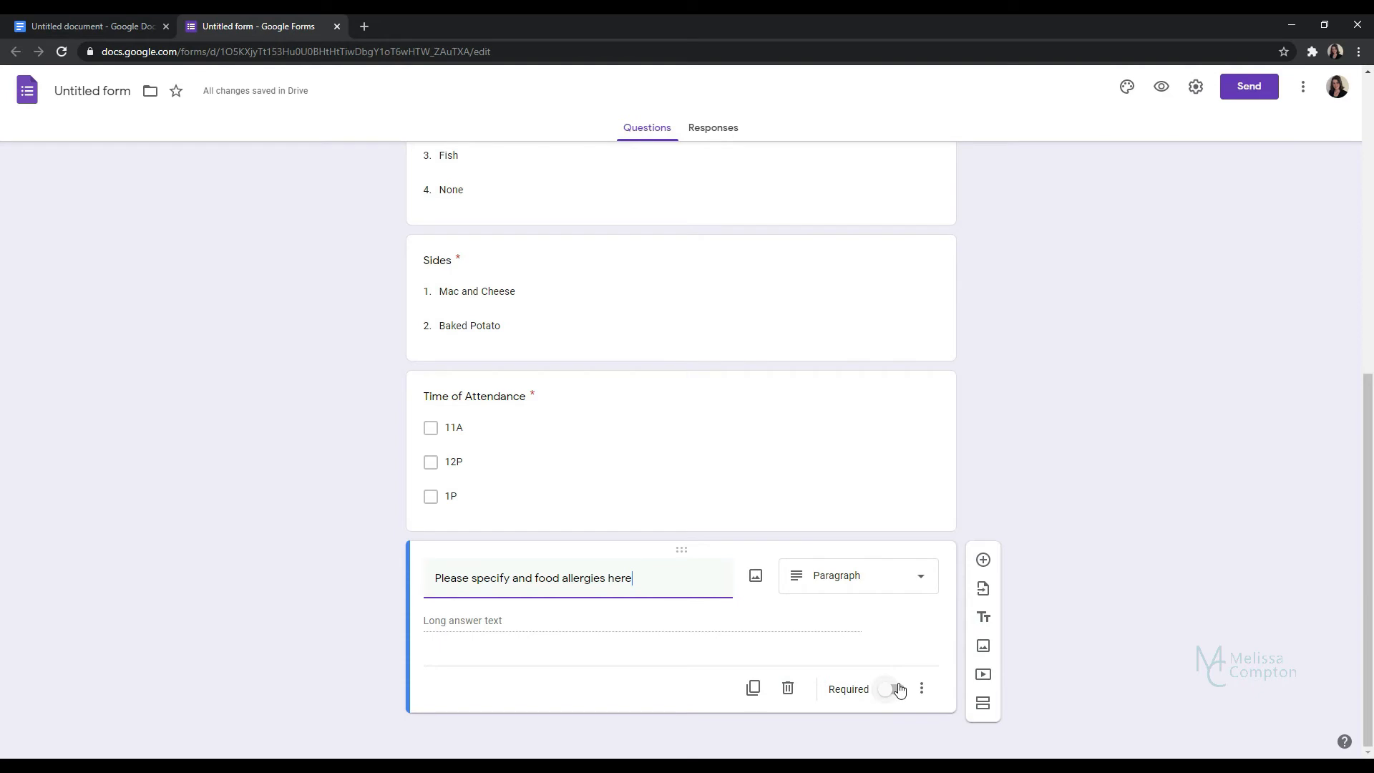
Preview the form, check all its questions from start to end, and close the preview.
{"action": "scroll", "coordinate": [900, 689], "scroll_direction": "up", "scroll_amount": 8}
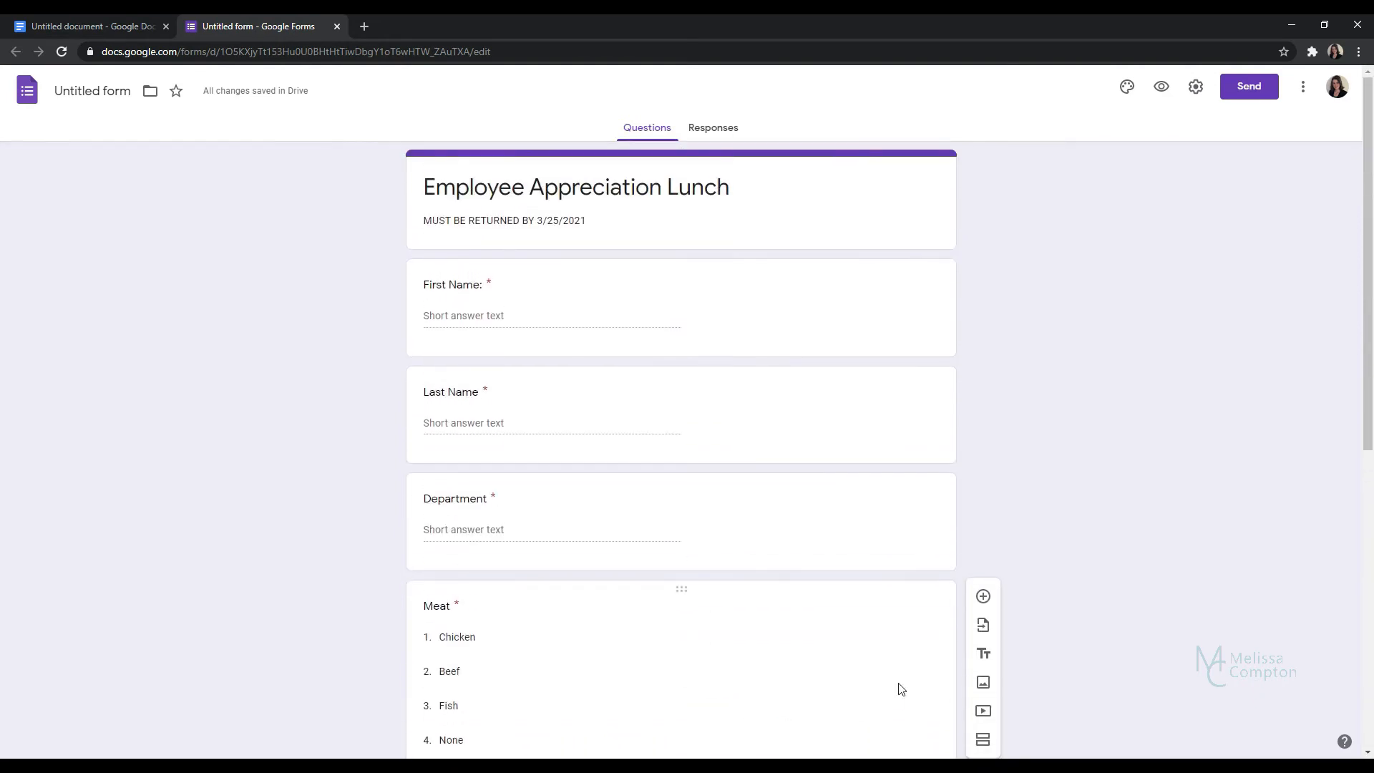
{"action": "left_click", "coordinate": [1161, 89]}
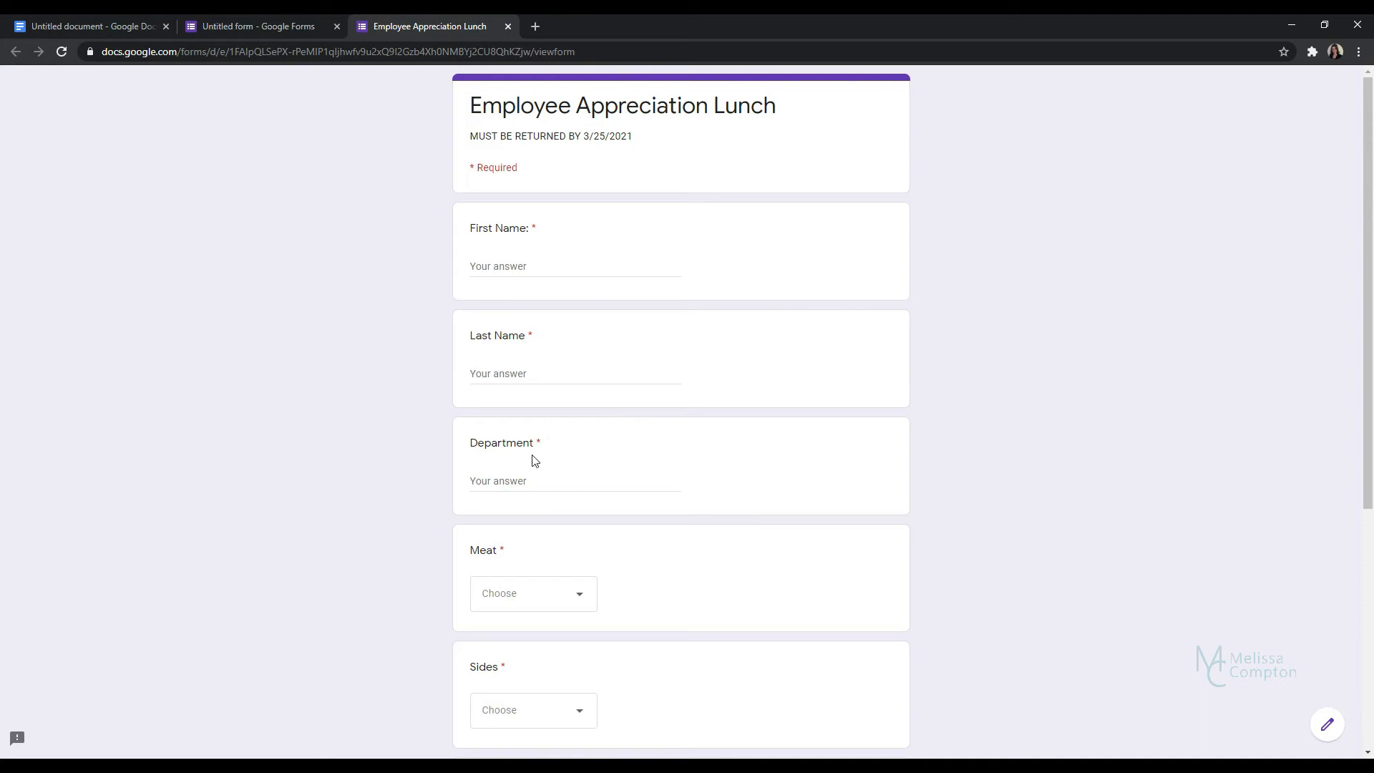
{"action": "scroll", "coordinate": [531, 458], "scroll_direction": "down", "scroll_amount": 4}
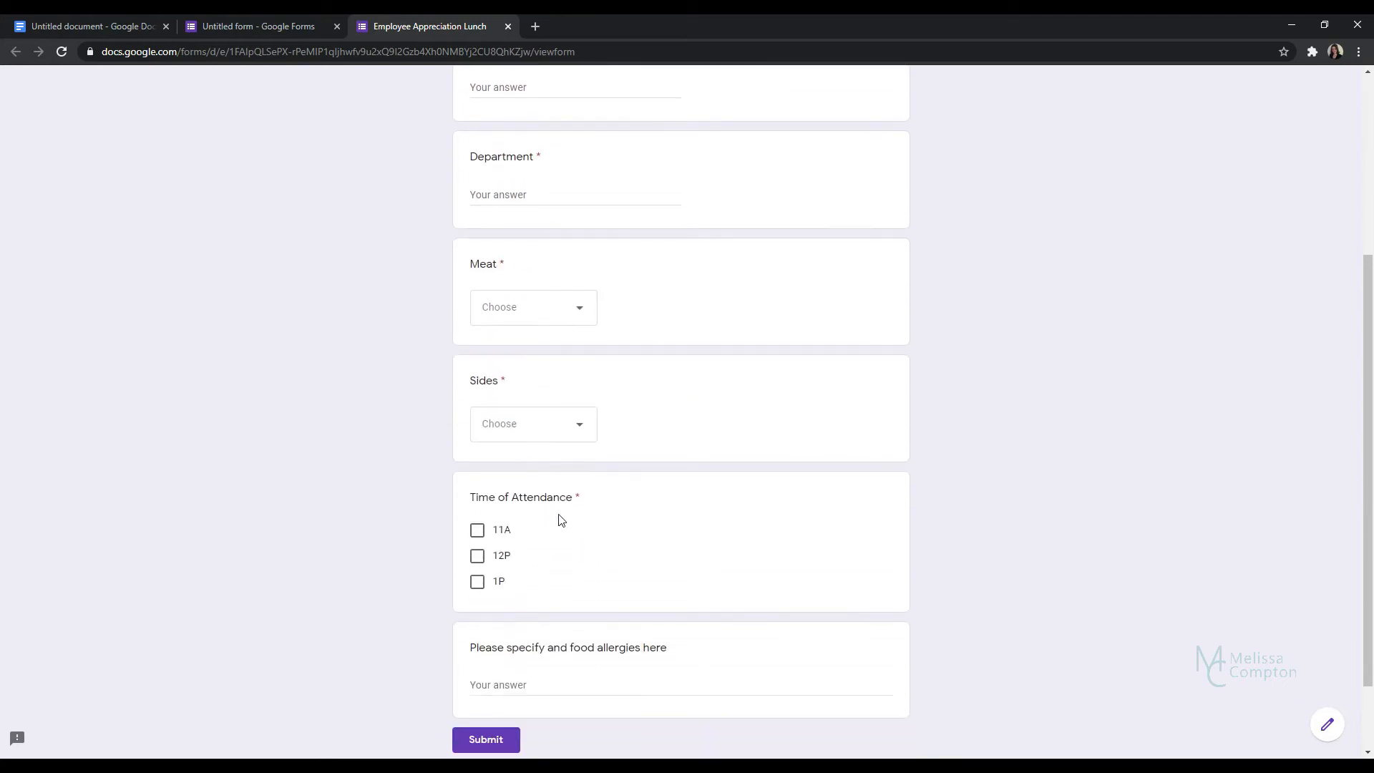
{"action": "scroll", "coordinate": [561, 520], "scroll_direction": "up", "scroll_amount": 4}
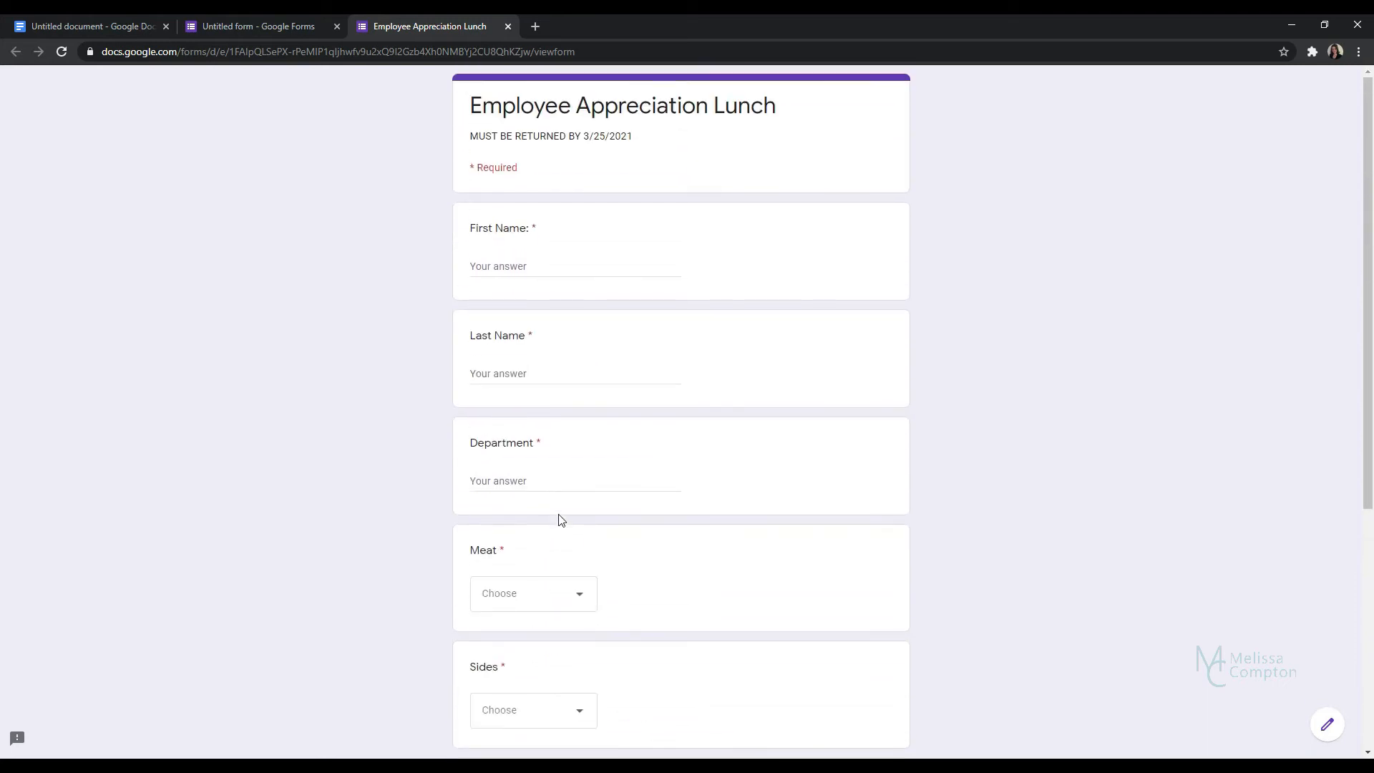
{"action": "left_click", "coordinate": [508, 26]}
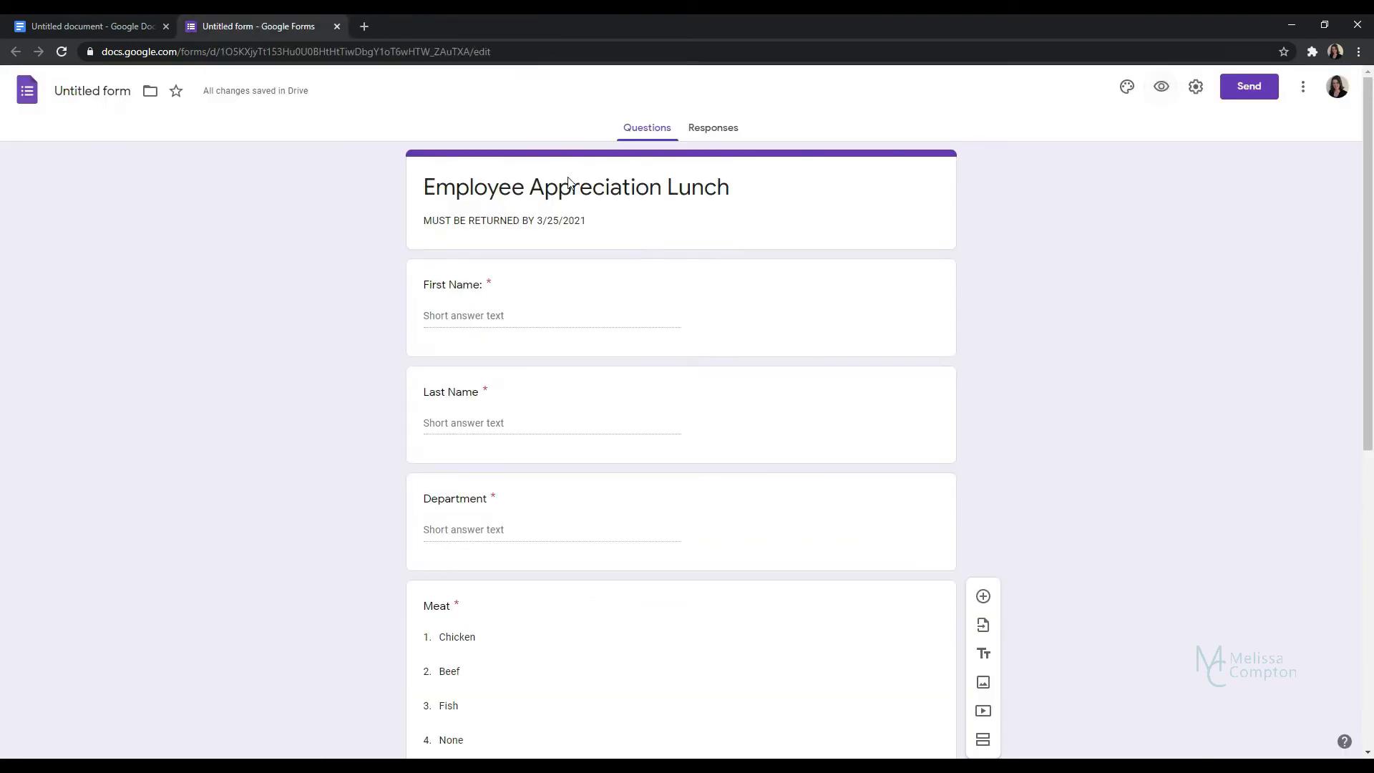
Remove the colon from the First Name question's title.
{"action": "left_click", "coordinate": [489, 285]}
{"action": "left_click", "coordinate": [509, 297]}
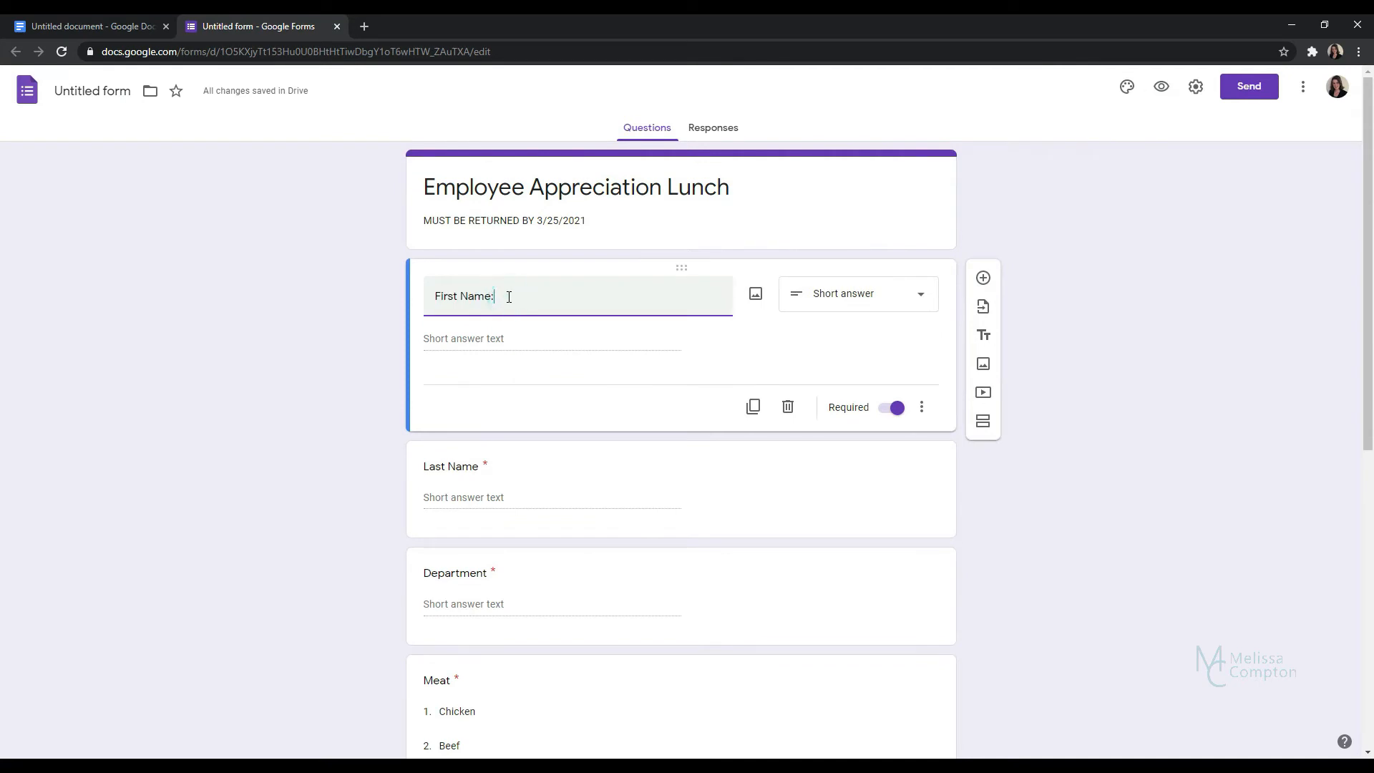
{"action": "key", "text": "BackSpace"}
{"action": "left_click", "coordinate": [998, 461]}
Preview the form again to check the corrected First Name title and remaining questions, and return to editing.
{"action": "left_click", "coordinate": [1157, 96]}
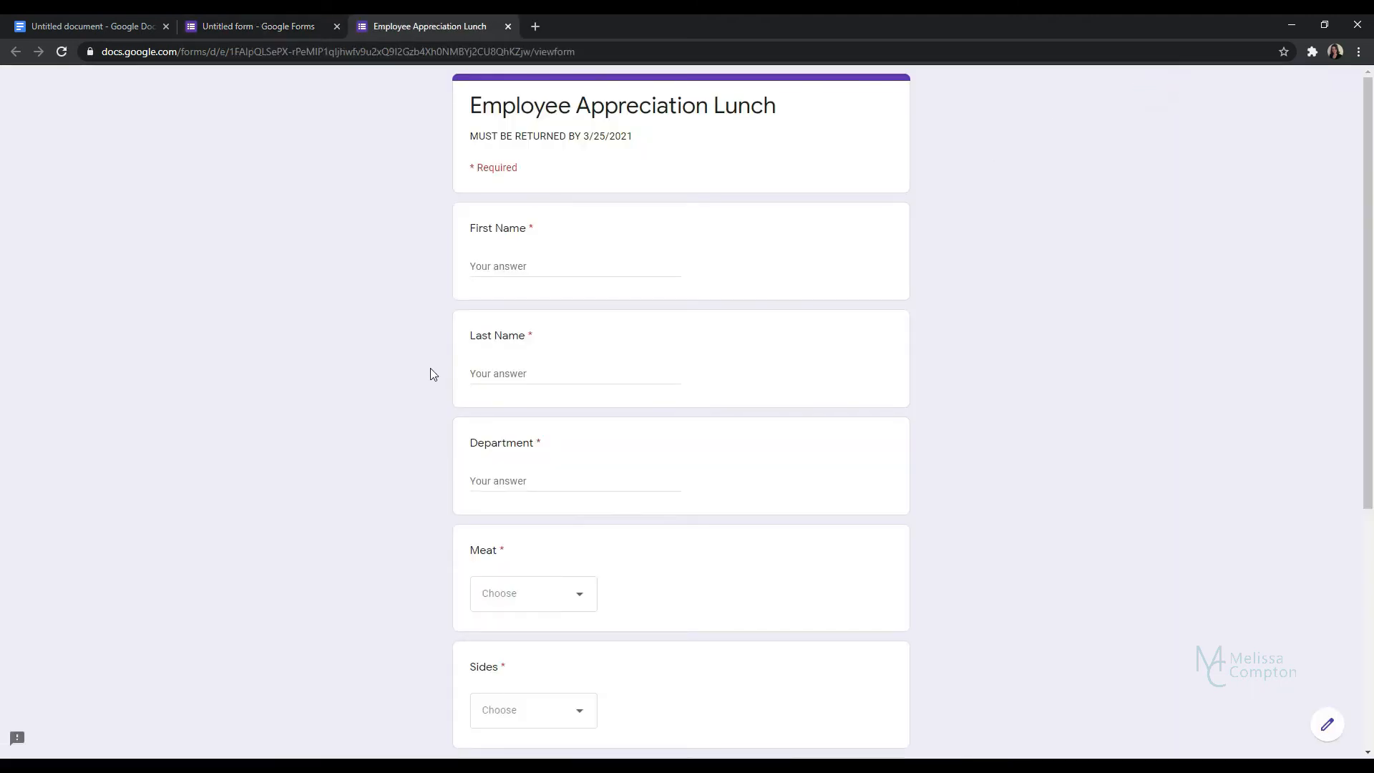
{"action": "scroll", "coordinate": [635, 485], "scroll_direction": "down", "scroll_amount": 5}
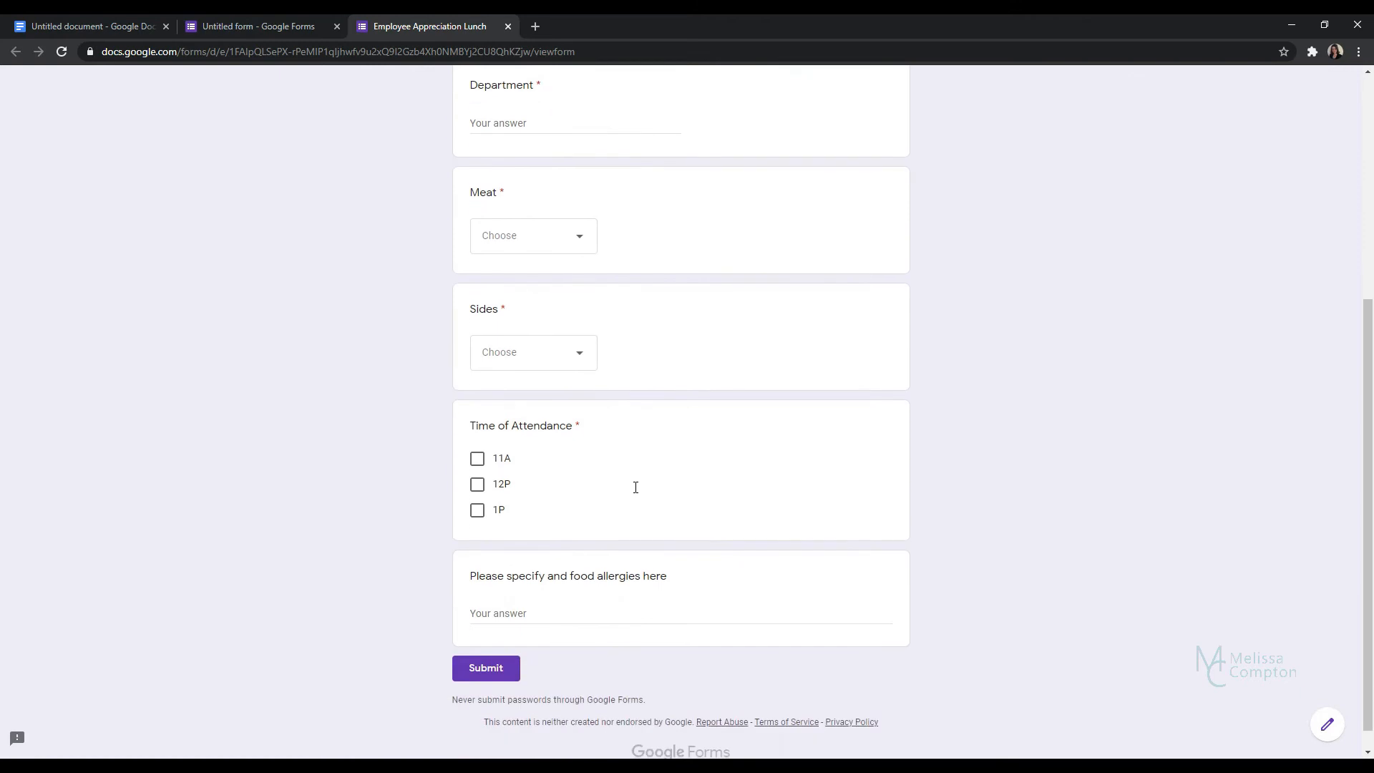
{"action": "scroll", "coordinate": [574, 282], "scroll_direction": "up", "scroll_amount": 5}
{"action": "left_click", "coordinate": [508, 26]}
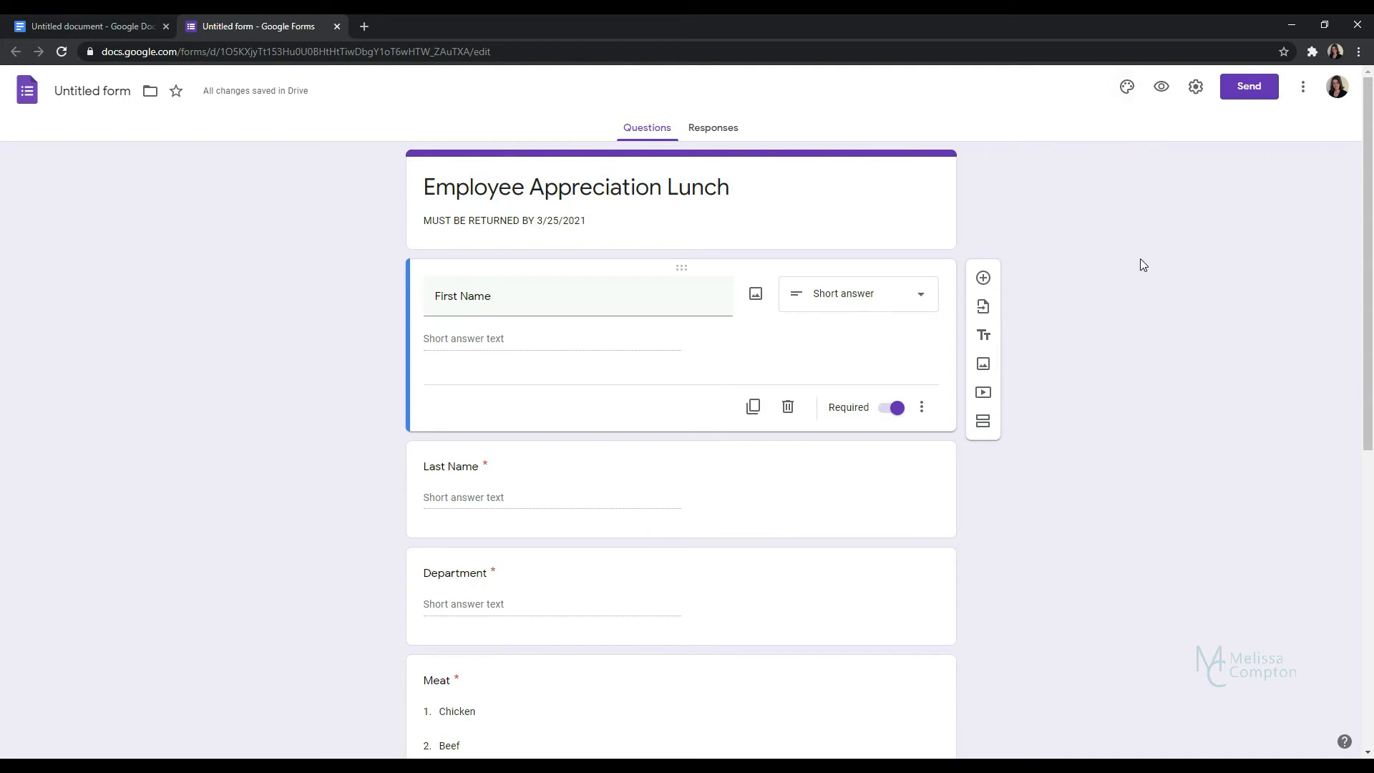
Insert the illustrated coffee cups and French press image from the Food and dining themes as the form's header.
{"action": "left_click", "coordinate": [1128, 88]}
{"action": "left_click", "coordinate": [1189, 242]}
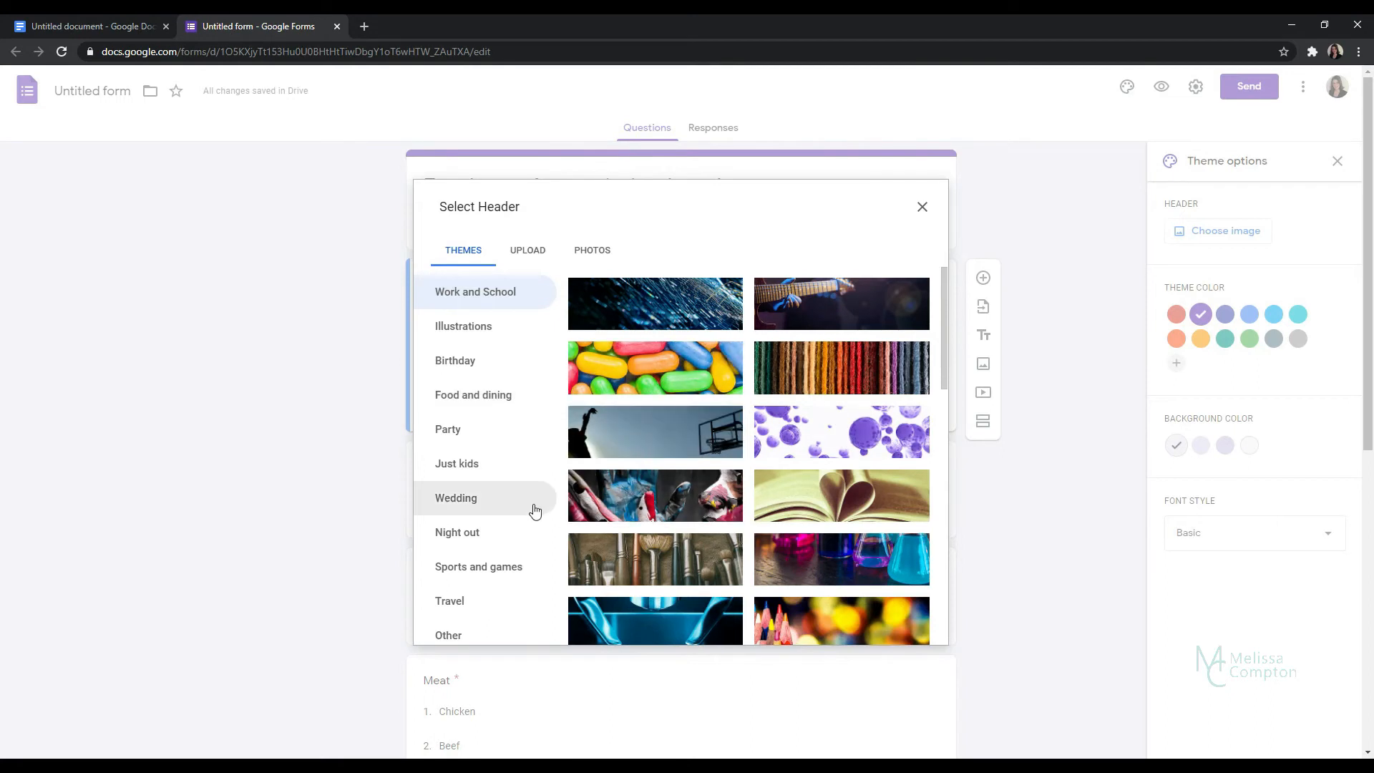
{"action": "left_click", "coordinate": [471, 406]}
{"action": "scroll", "coordinate": [707, 440], "scroll_direction": "down", "scroll_amount": 5}
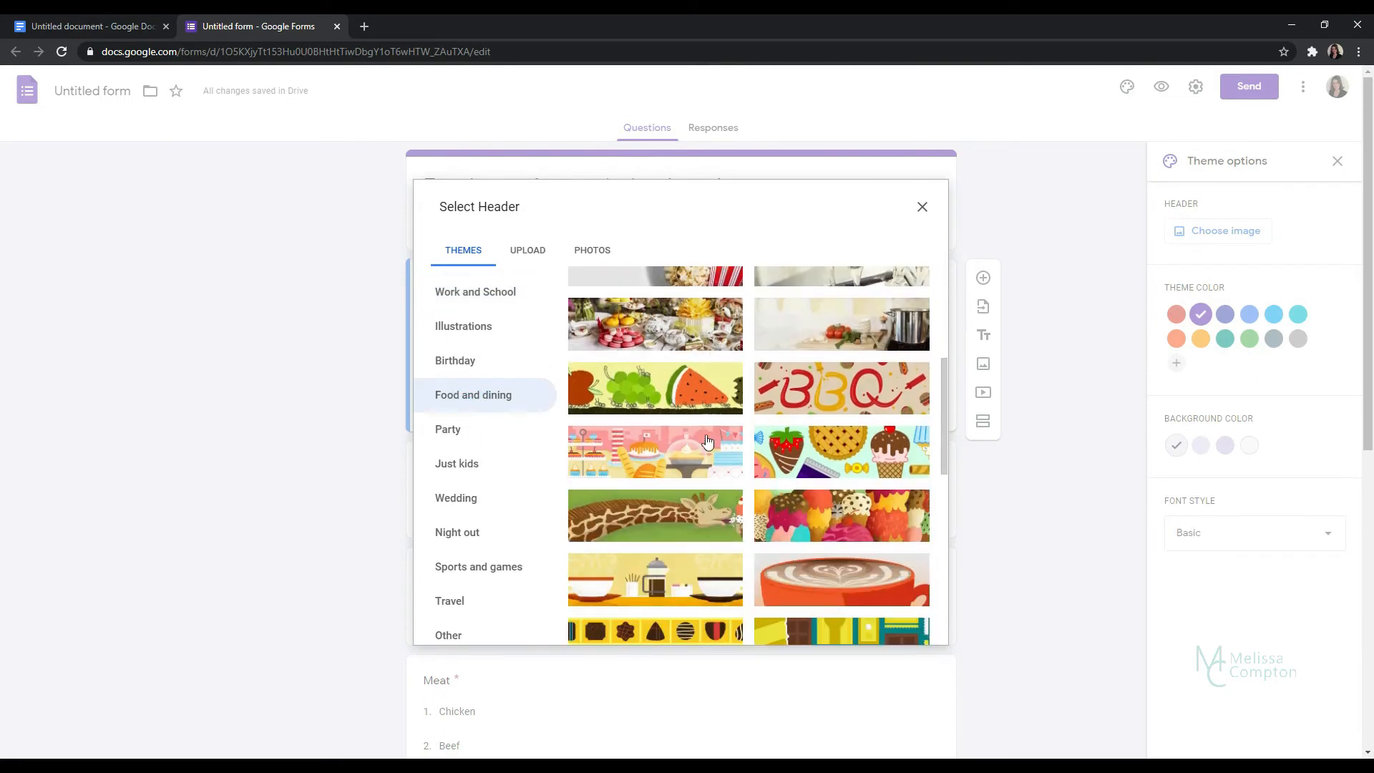
{"action": "scroll", "coordinate": [707, 440], "scroll_direction": "down", "scroll_amount": 1}
{"action": "left_click", "coordinate": [654, 454]}
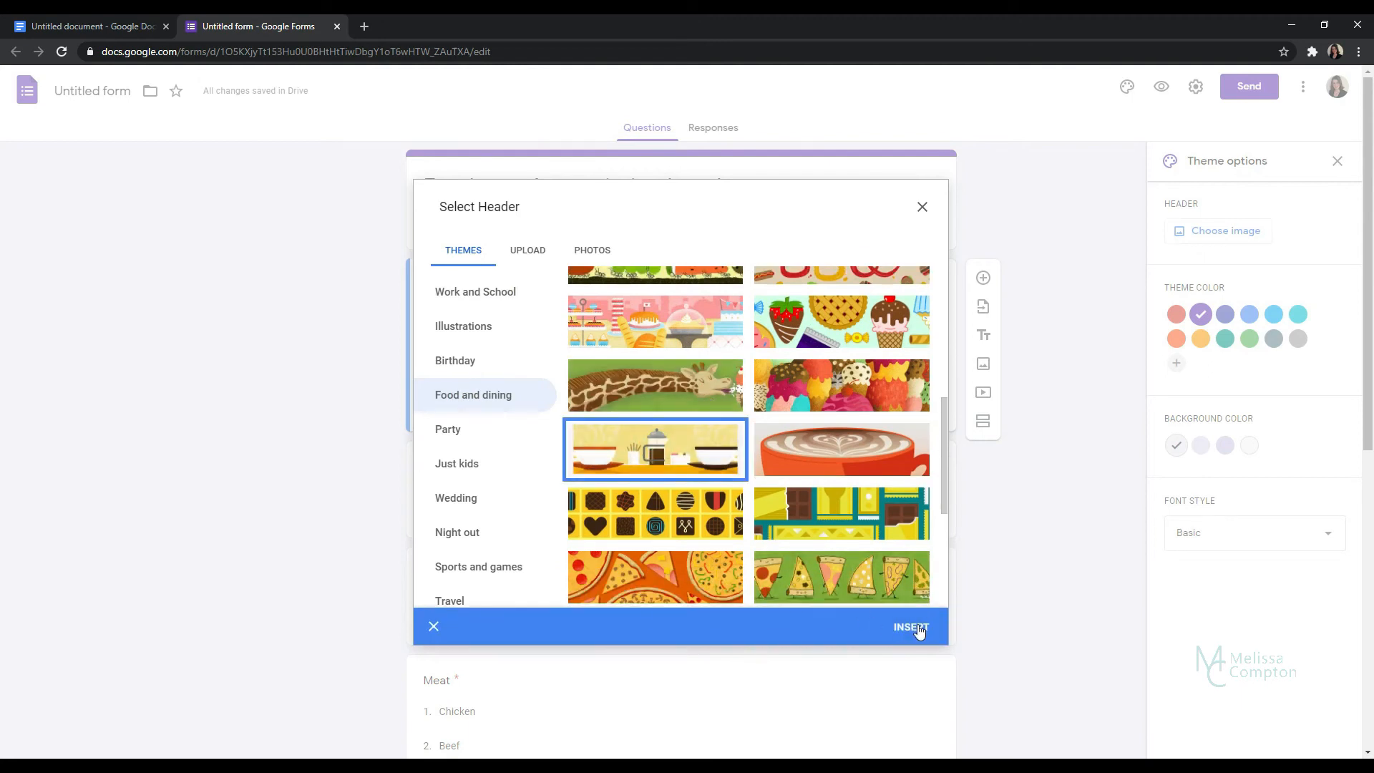
{"action": "left_click", "coordinate": [919, 633]}
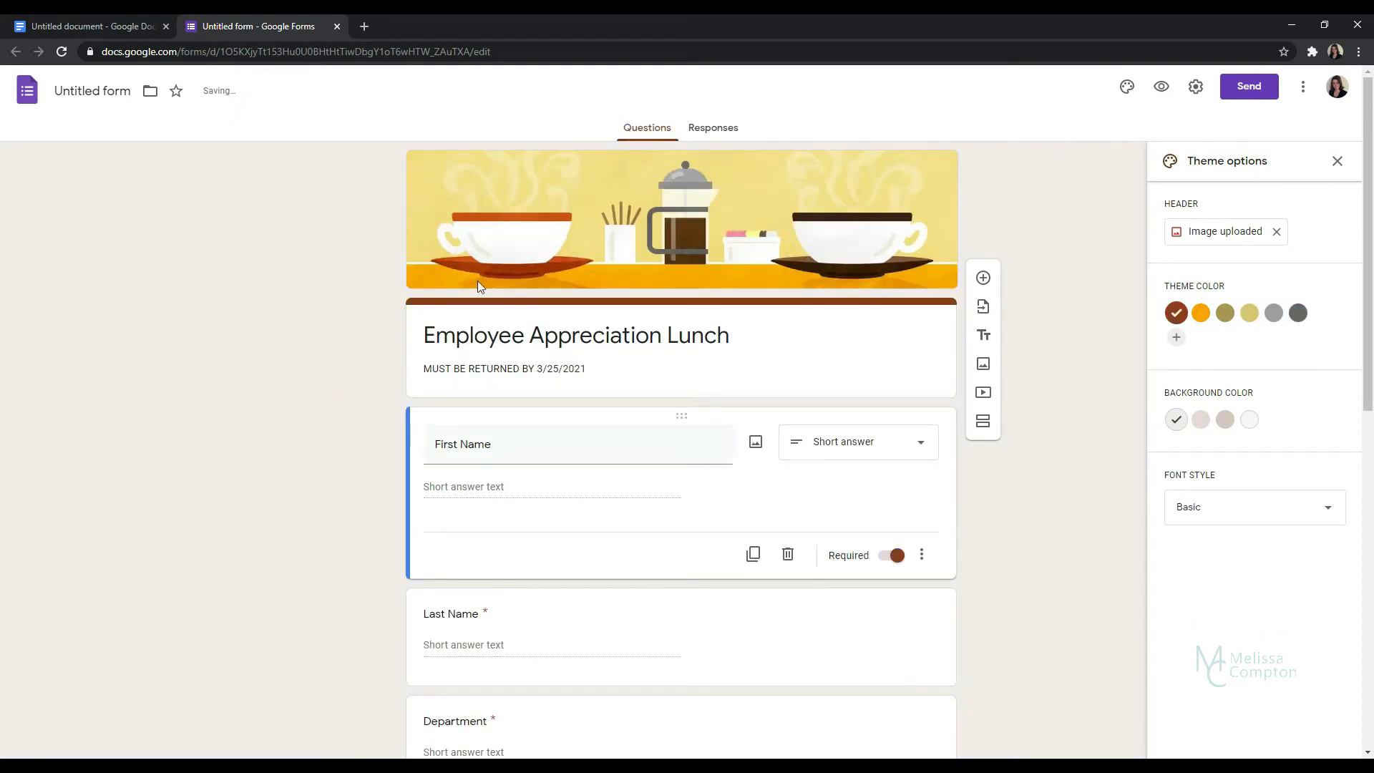
Try the orange and olive-tan theme colors on the form and go back to reddish brown.
{"action": "left_click", "coordinate": [1202, 315]}
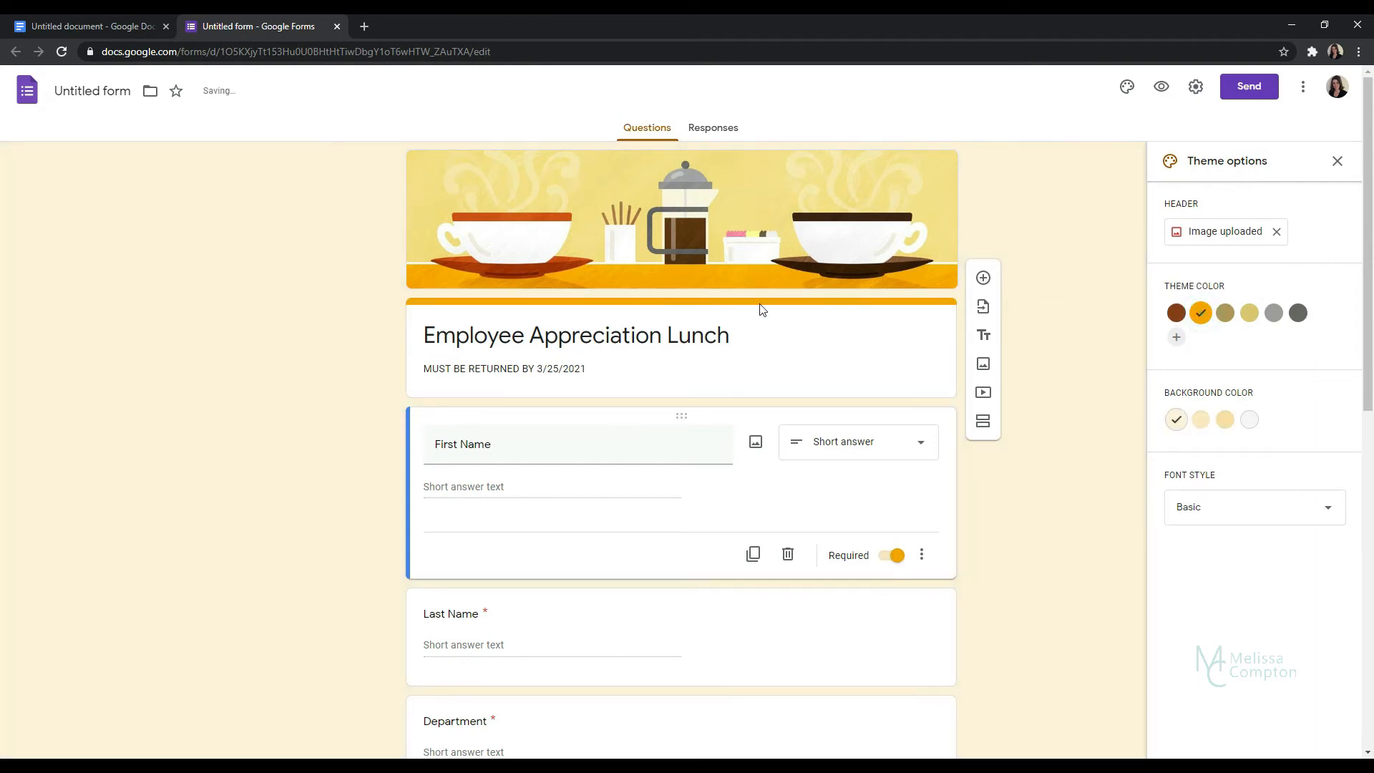
{"action": "left_click", "coordinate": [1225, 315]}
{"action": "left_click", "coordinate": [1177, 315]}
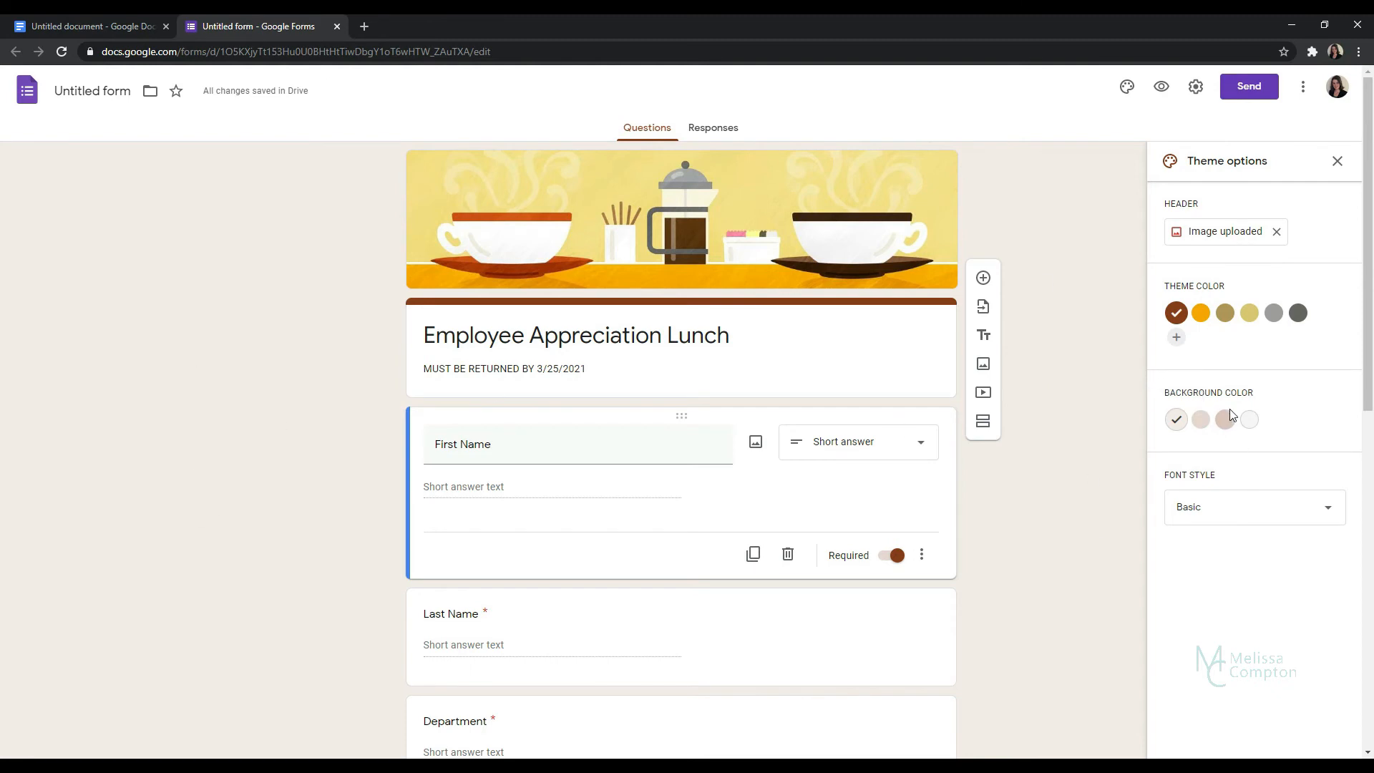
Compare the background color shades and set the form's background to the darkest pinkish-brown one.
{"action": "left_click", "coordinate": [1200, 421]}
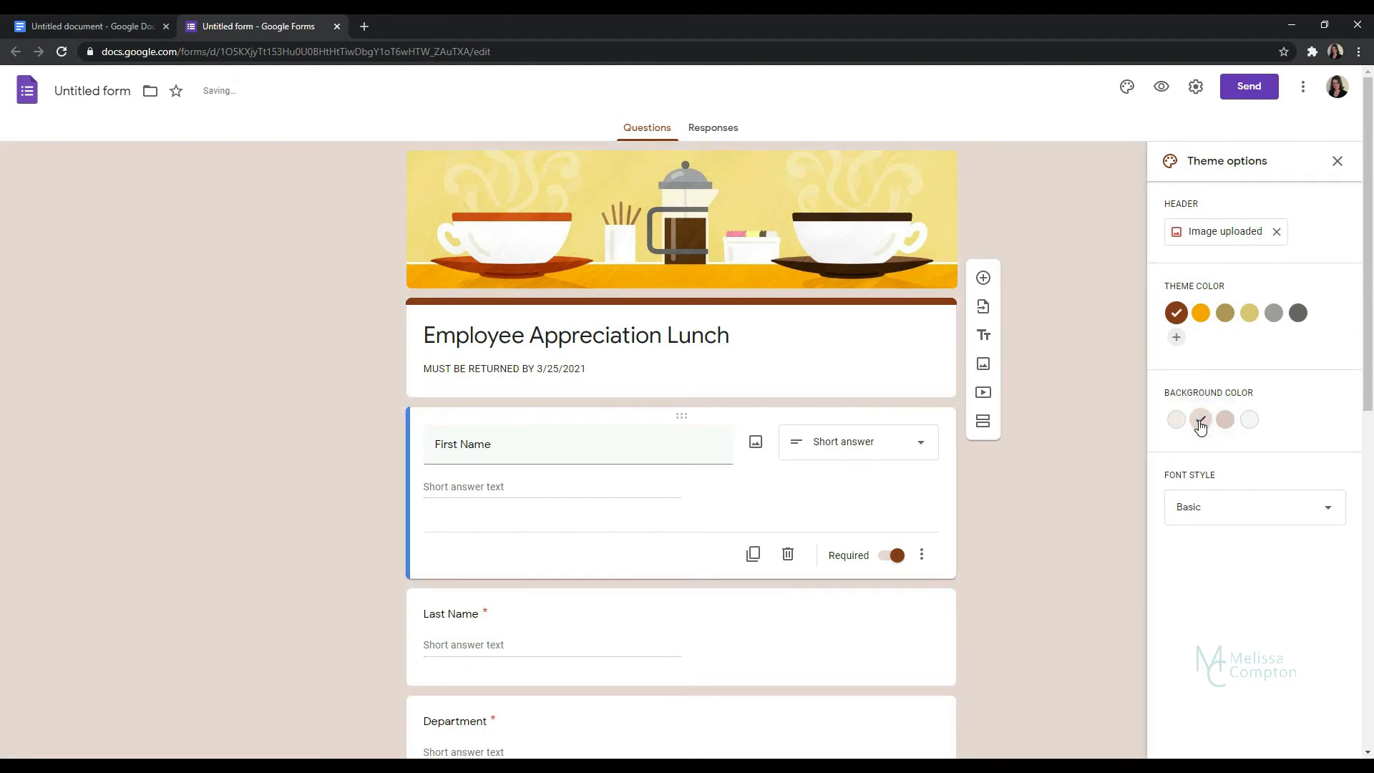
{"action": "left_click", "coordinate": [1225, 420]}
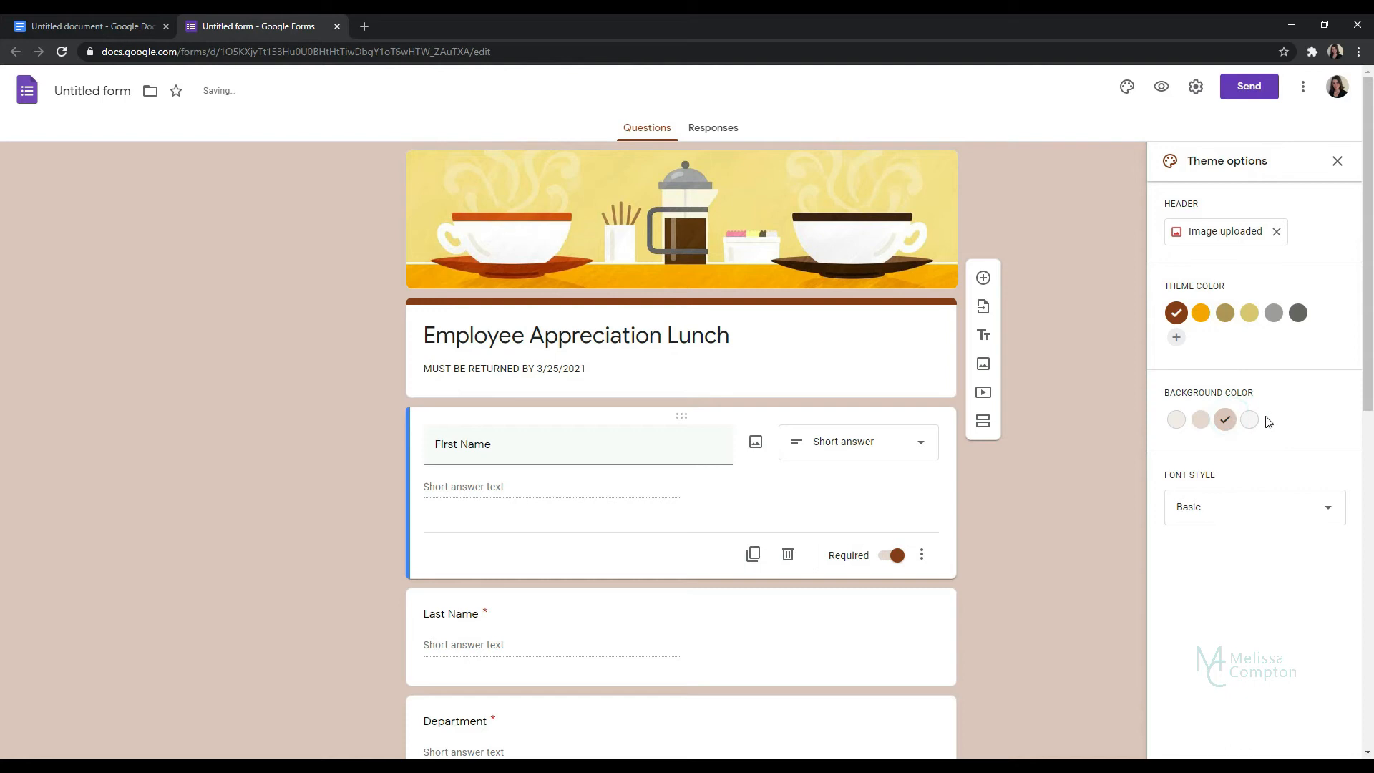
{"action": "left_click", "coordinate": [1249, 420]}
{"action": "left_click", "coordinate": [1225, 420]}
{"action": "scroll", "coordinate": [1068, 479], "scroll_direction": "down", "scroll_amount": 4}
{"action": "scroll", "coordinate": [1068, 479], "scroll_direction": "up", "scroll_amount": 4}
Try the Playful font style on the form and set it back to Basic.
{"action": "left_click", "coordinate": [1333, 509]}
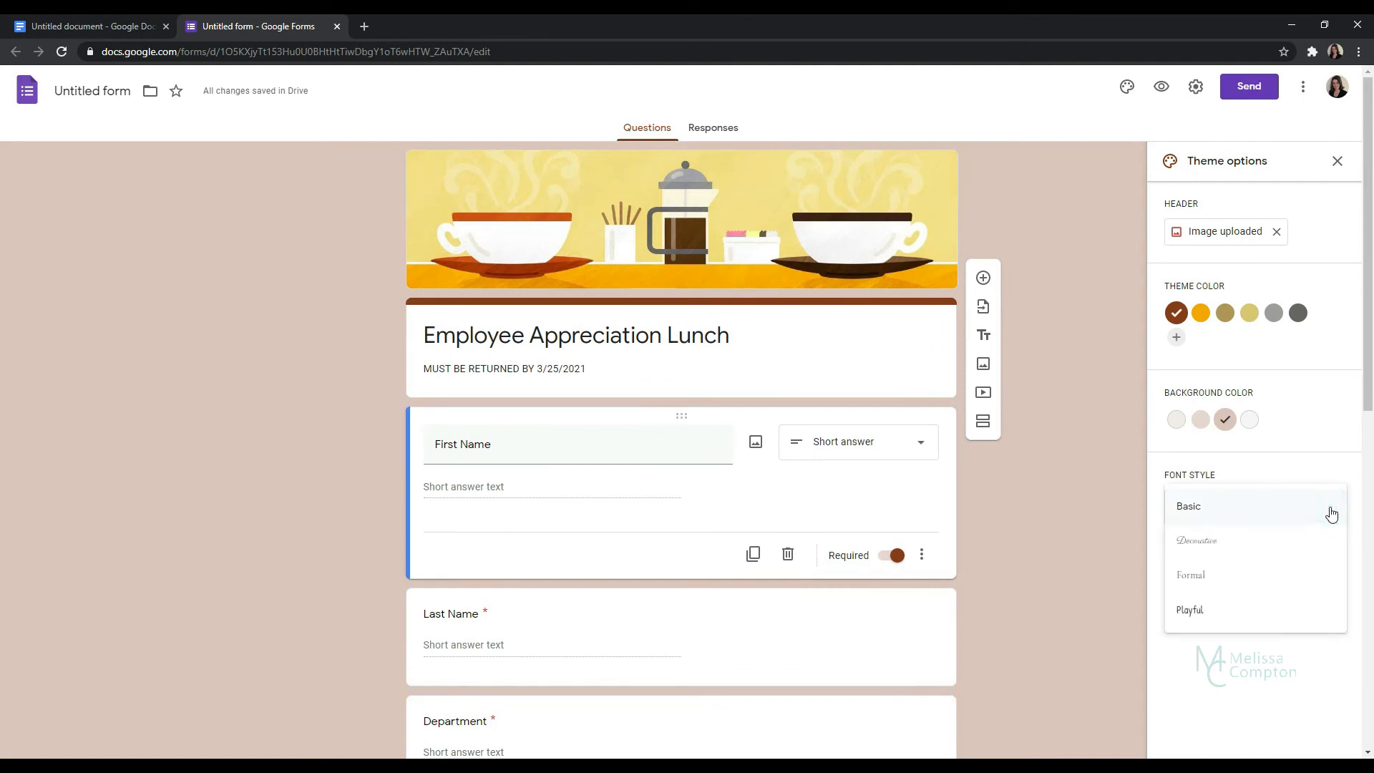
{"action": "left_click", "coordinate": [1215, 610]}
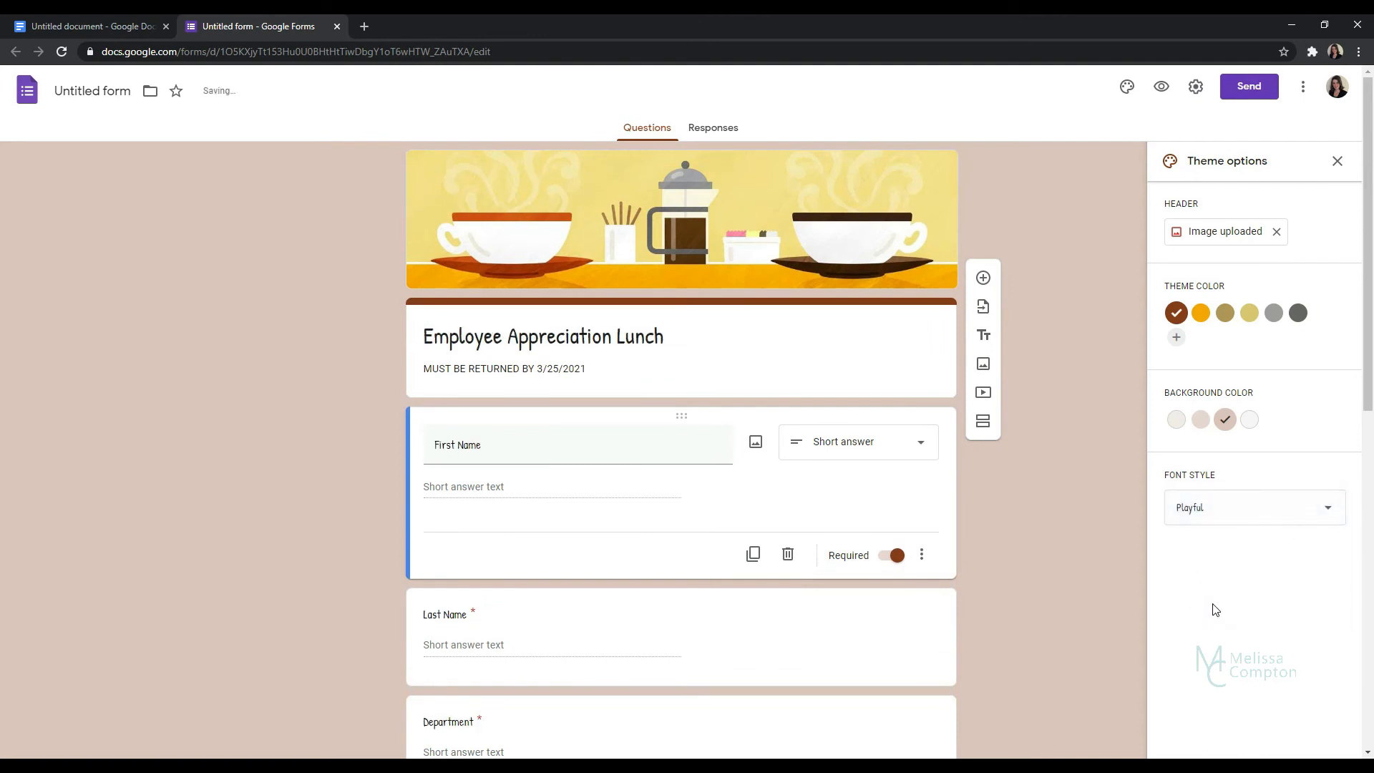
{"action": "left_click", "coordinate": [1245, 511]}
{"action": "left_click", "coordinate": [1193, 420]}
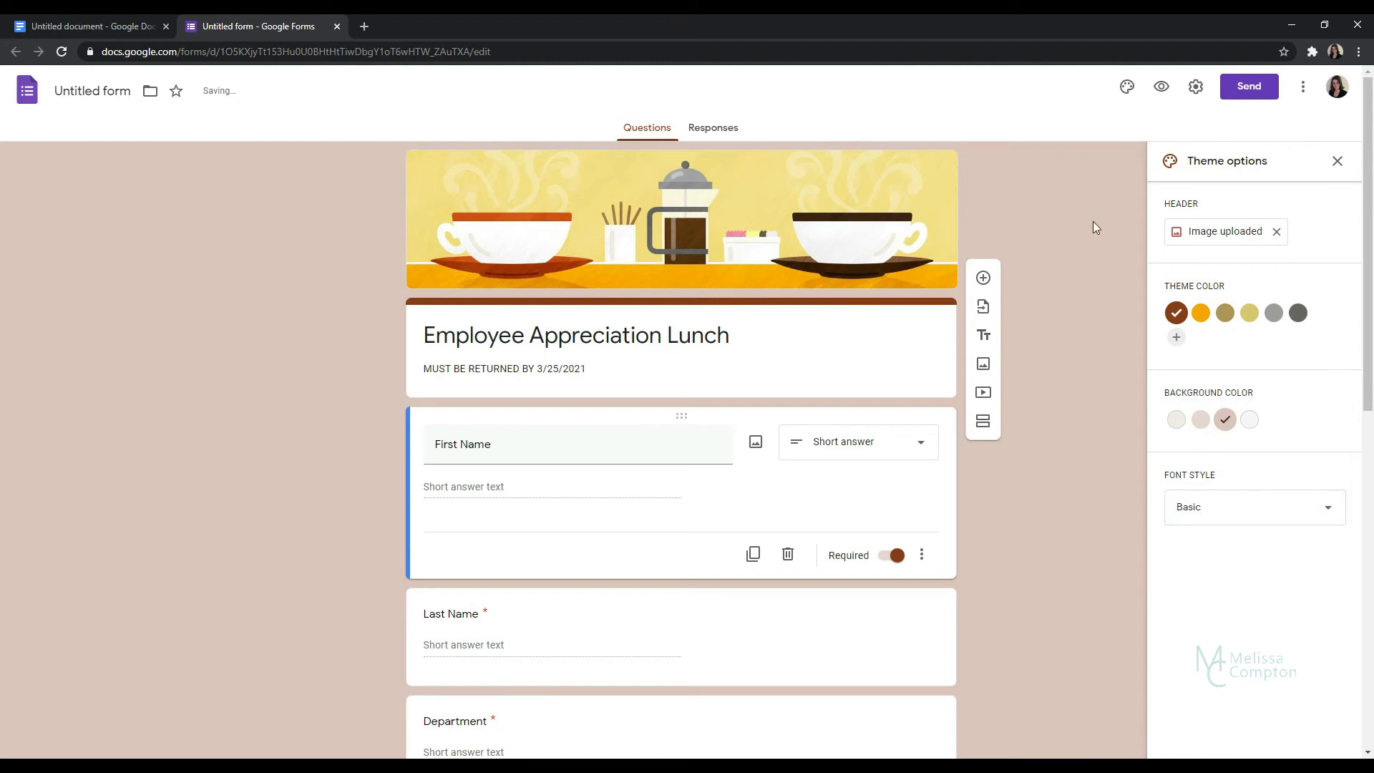
Close the theme options, preview the Employee Appreciation Lunch form and check the Meat question's dropdown.
{"action": "left_click", "coordinate": [1336, 167]}
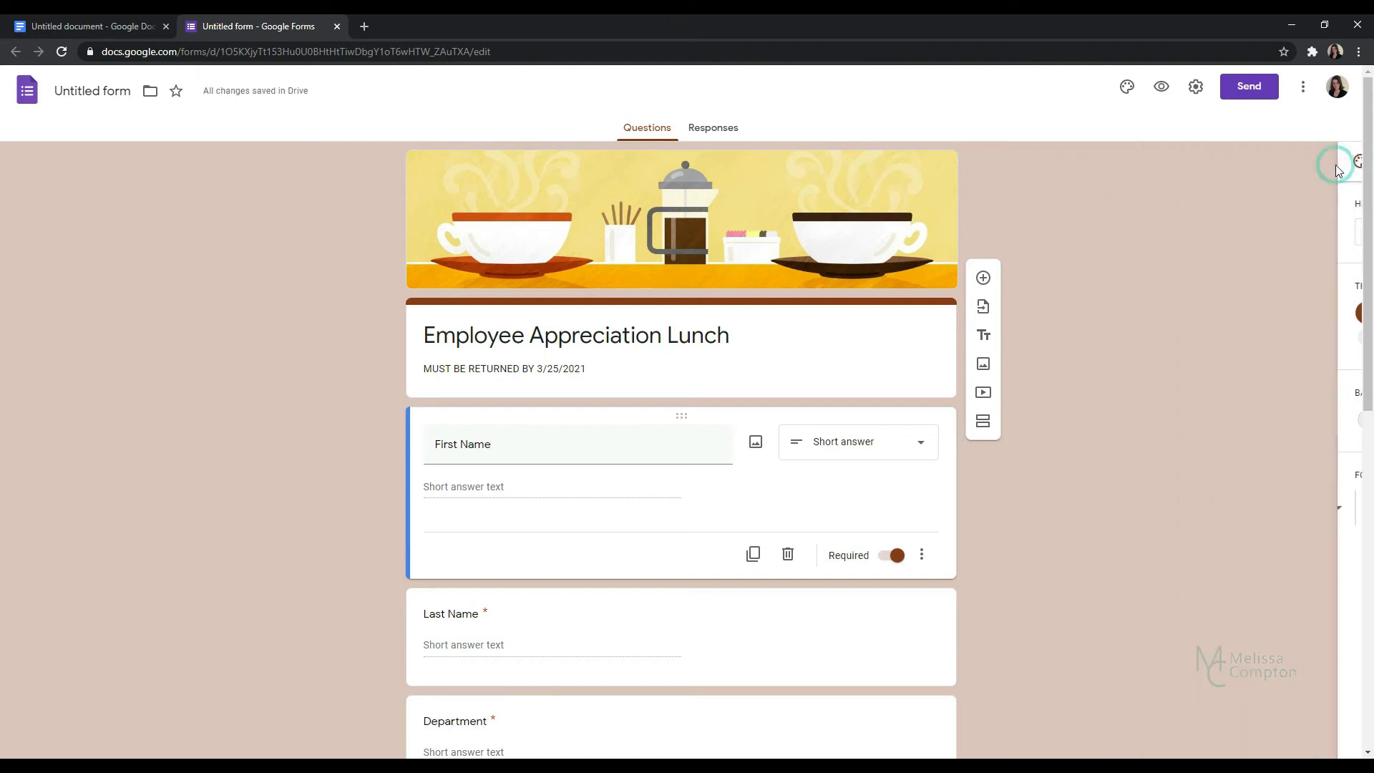
{"action": "left_click", "coordinate": [1161, 91]}
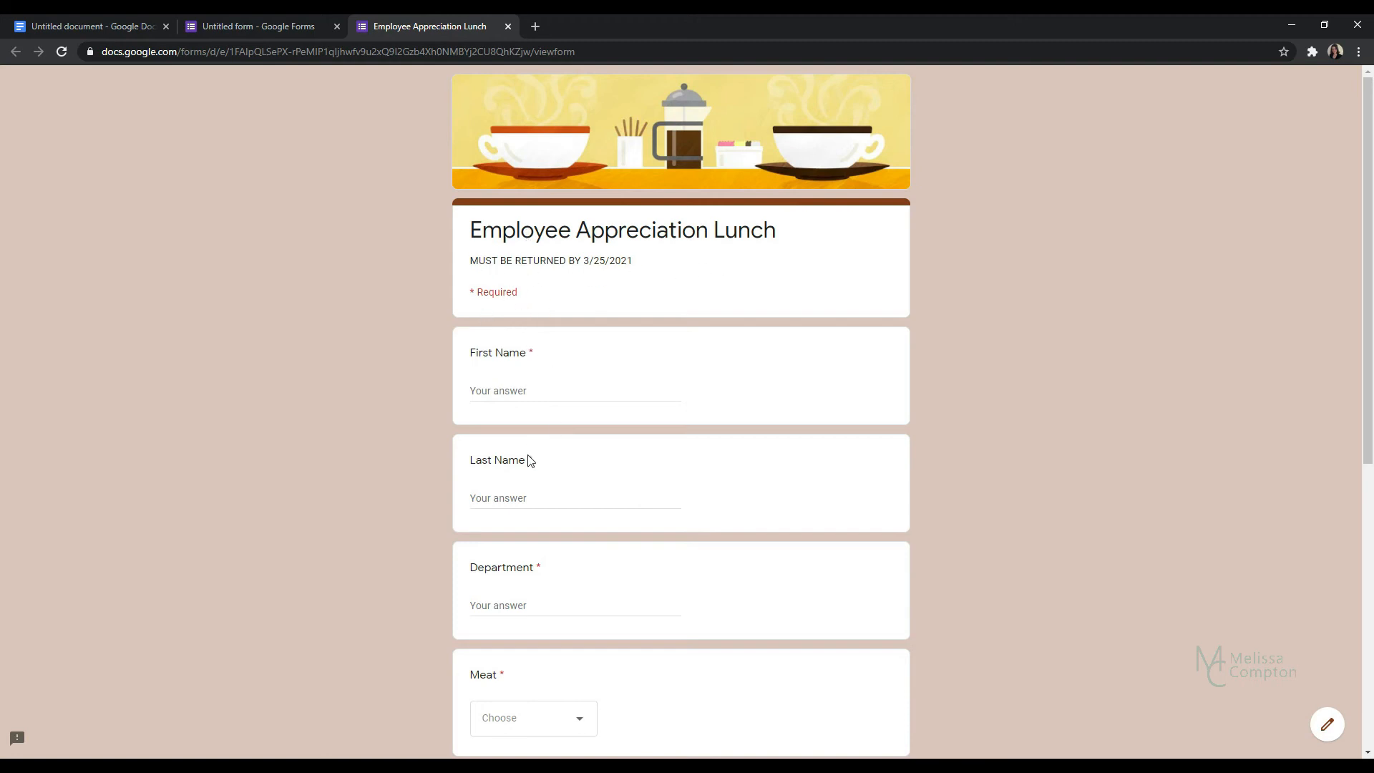
{"action": "scroll", "coordinate": [537, 469], "scroll_direction": "down", "scroll_amount": 3}
{"action": "scroll", "coordinate": [538, 472], "scroll_direction": "up", "scroll_amount": 2}
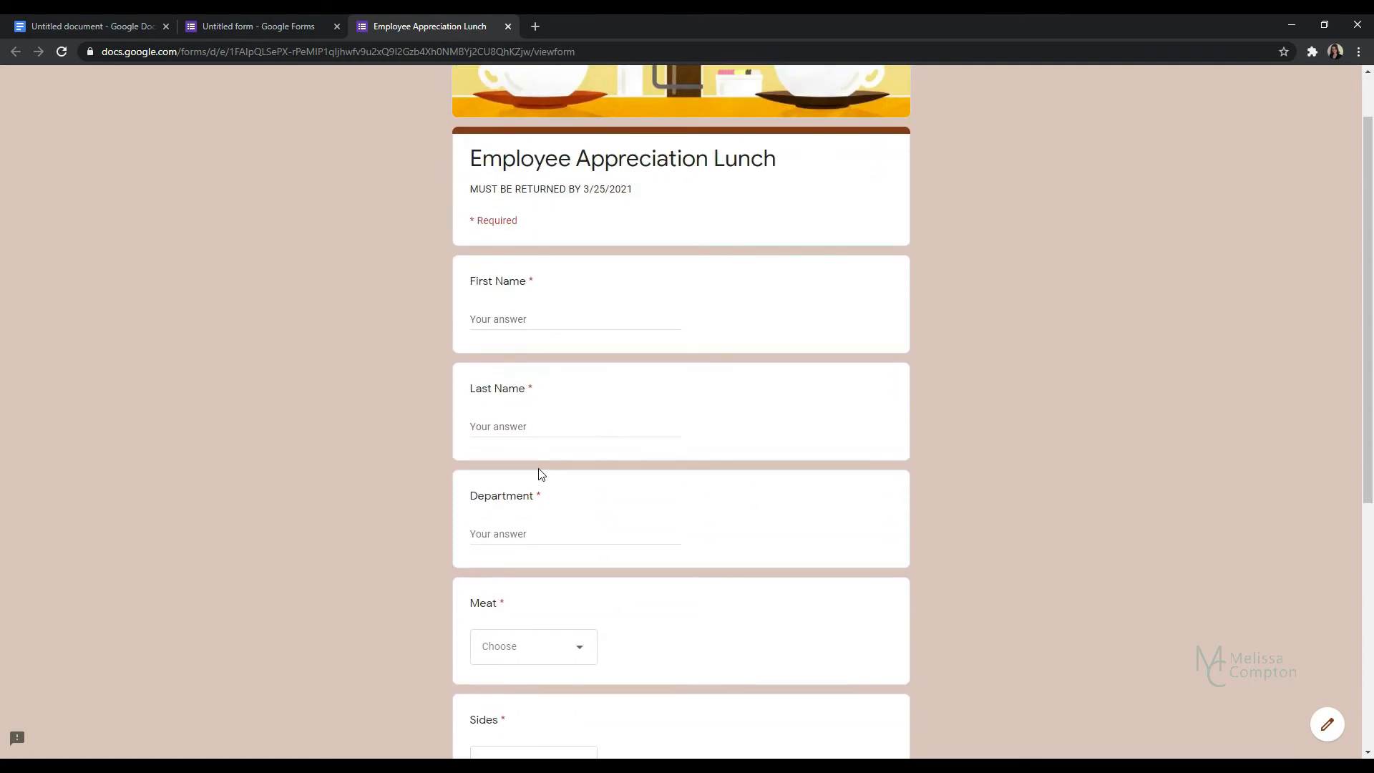
{"action": "scroll", "coordinate": [514, 337], "scroll_direction": "down", "scroll_amount": 3}
{"action": "left_click", "coordinate": [583, 435]}
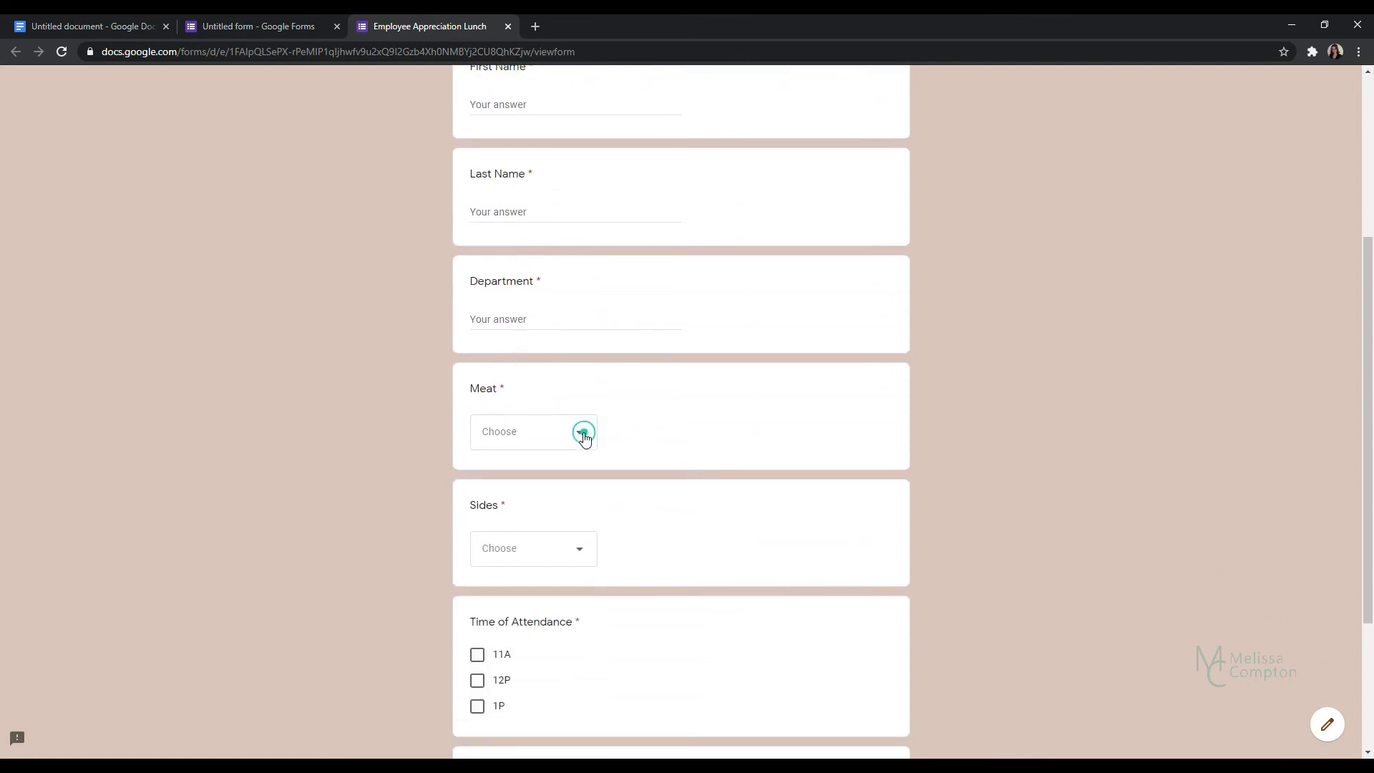
{"action": "left_click", "coordinate": [695, 442]}
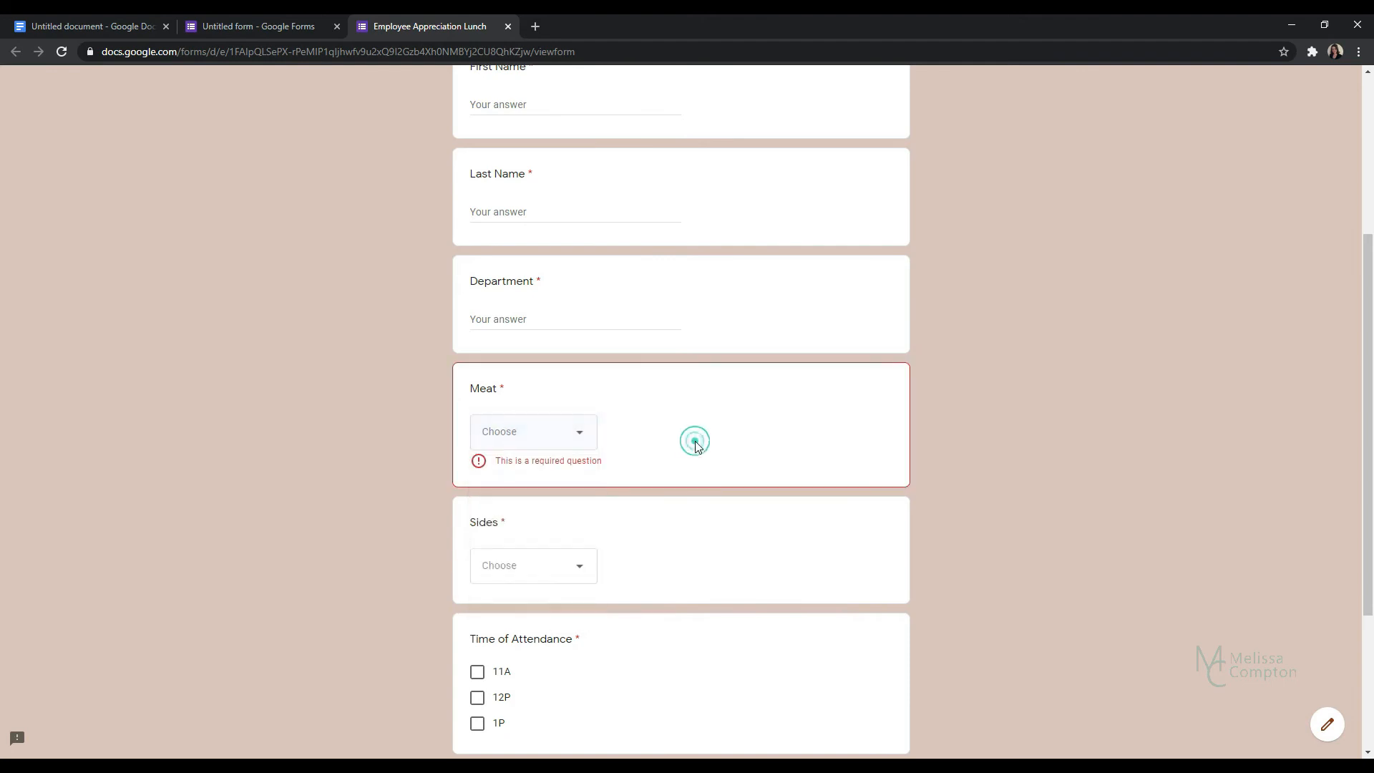
{"action": "scroll", "coordinate": [611, 410], "scroll_direction": "down", "scroll_amount": 2}
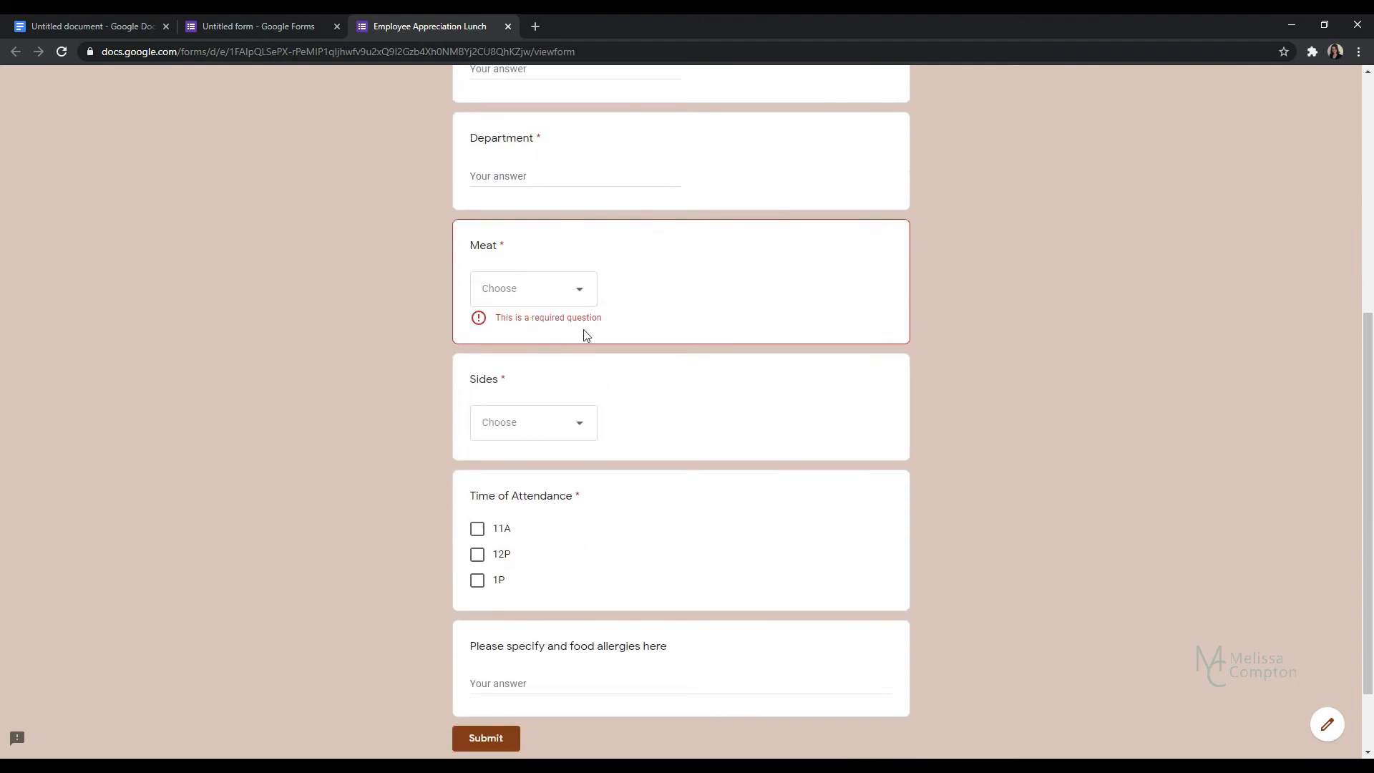
Check the Sides dropdown and the remaining questions in the preview, and return to the form editor.
{"action": "left_click", "coordinate": [580, 428]}
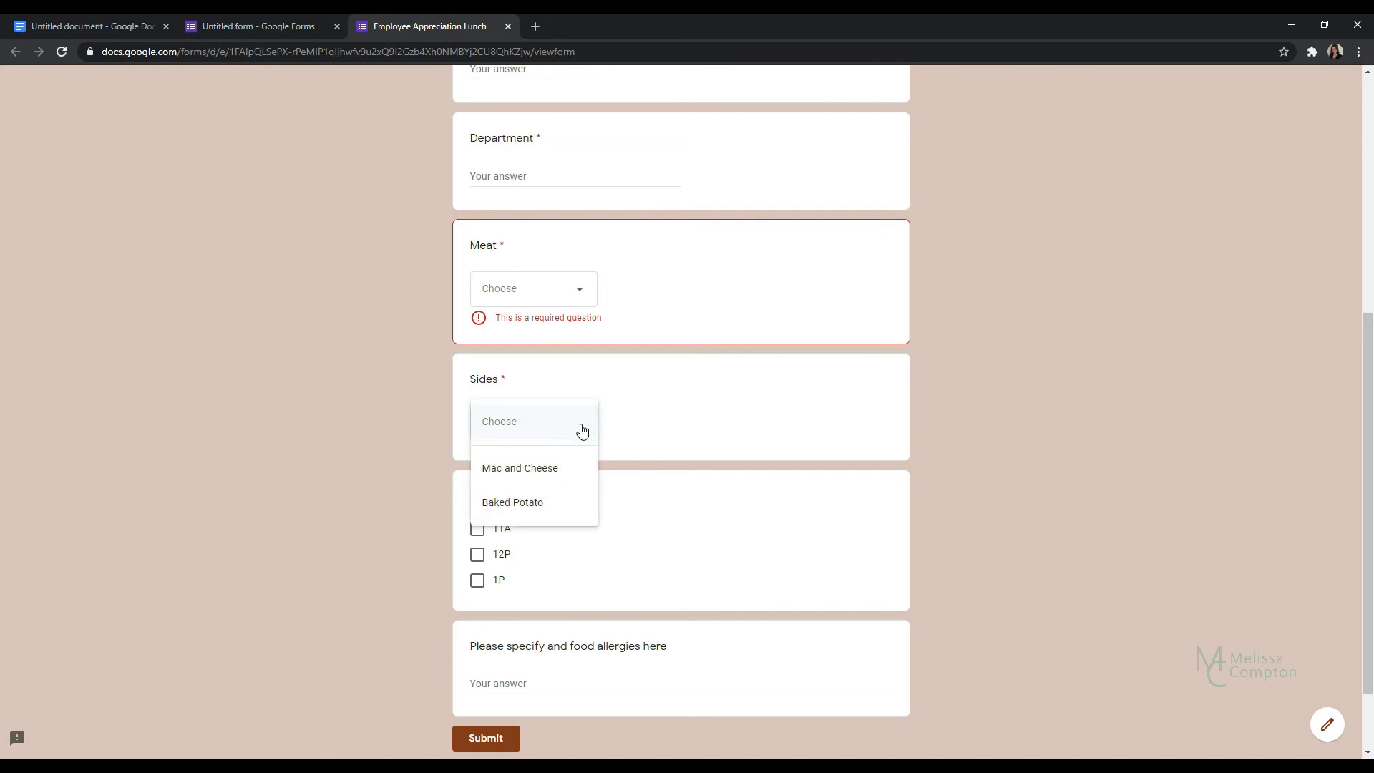
{"action": "left_click", "coordinate": [683, 439]}
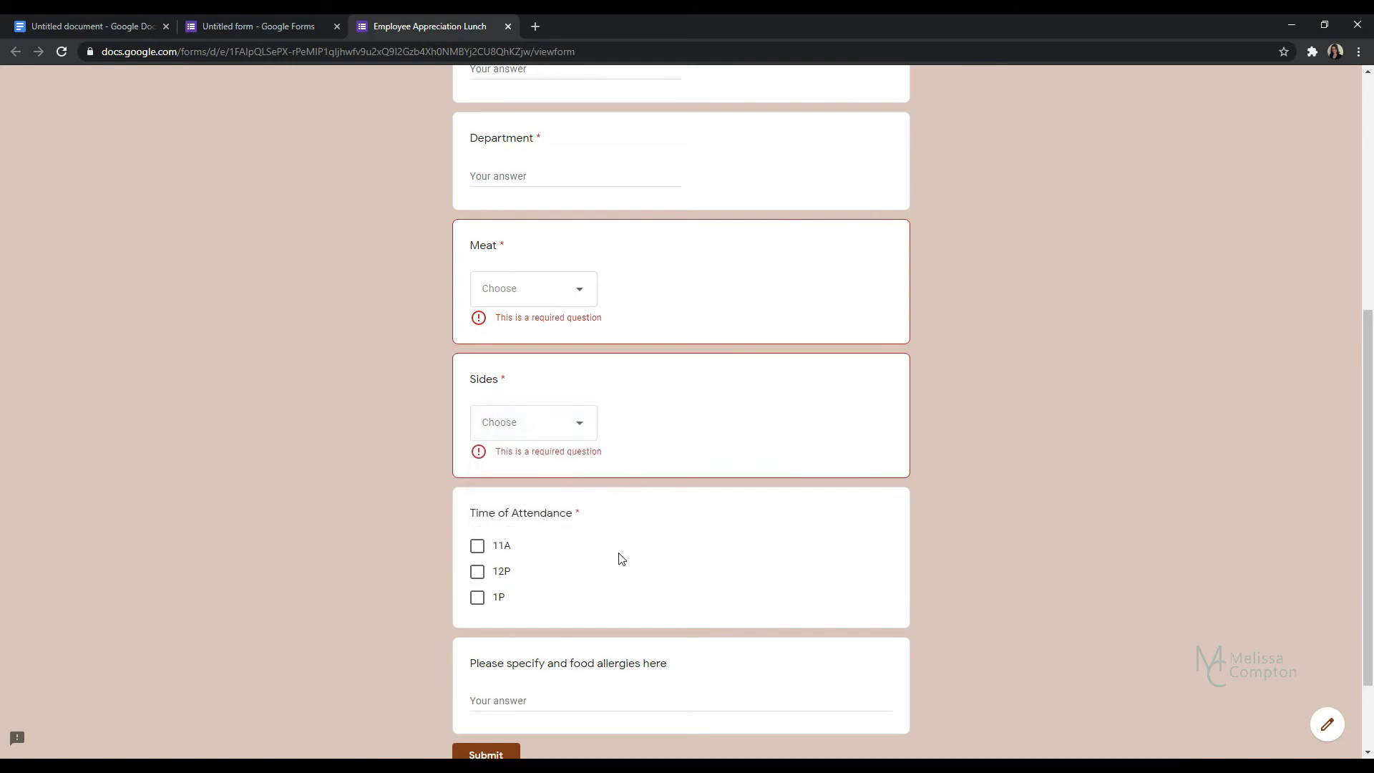
{"action": "scroll", "coordinate": [601, 566], "scroll_direction": "down", "scroll_amount": 2}
{"action": "scroll", "coordinate": [530, 586], "scroll_direction": "up", "scroll_amount": 8}
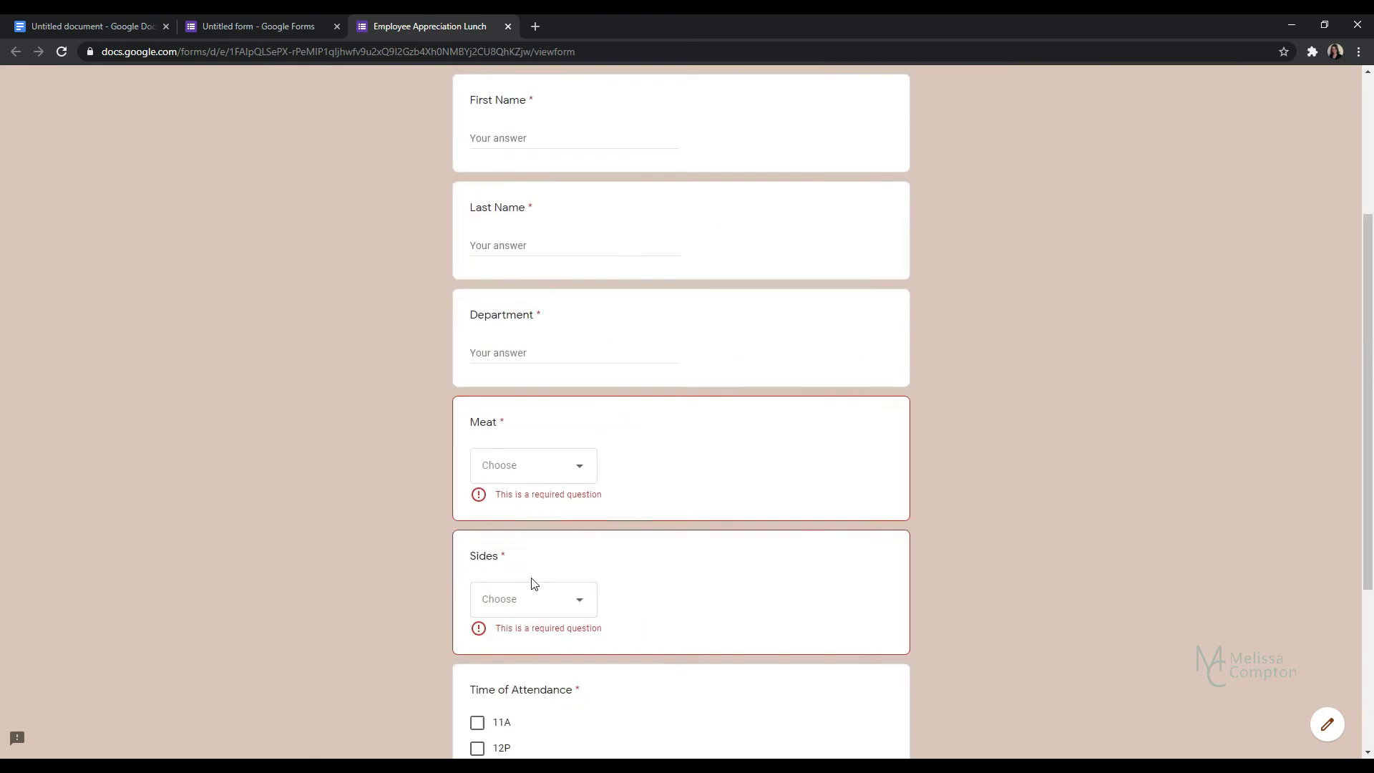
{"action": "left_click", "coordinate": [507, 26]}
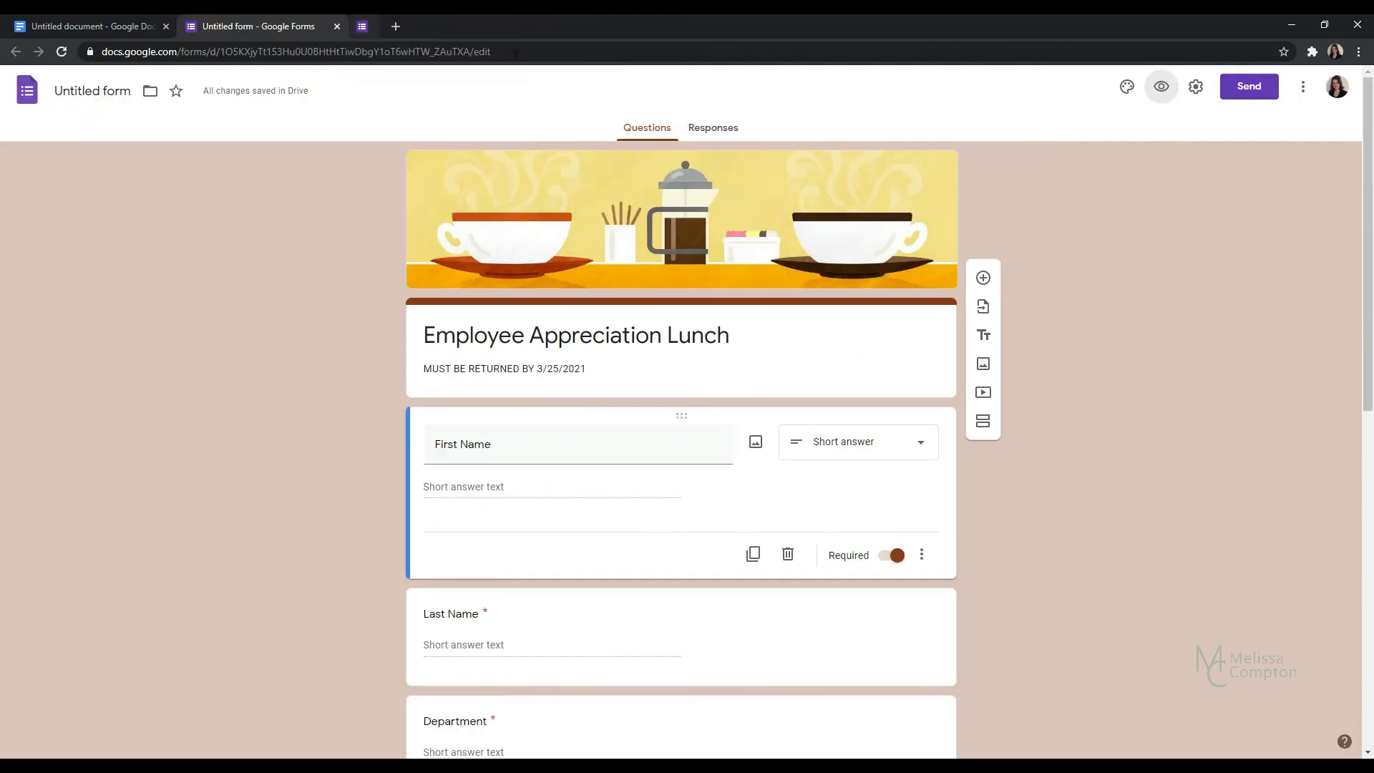
{"action": "left_click", "coordinate": [664, 440]}
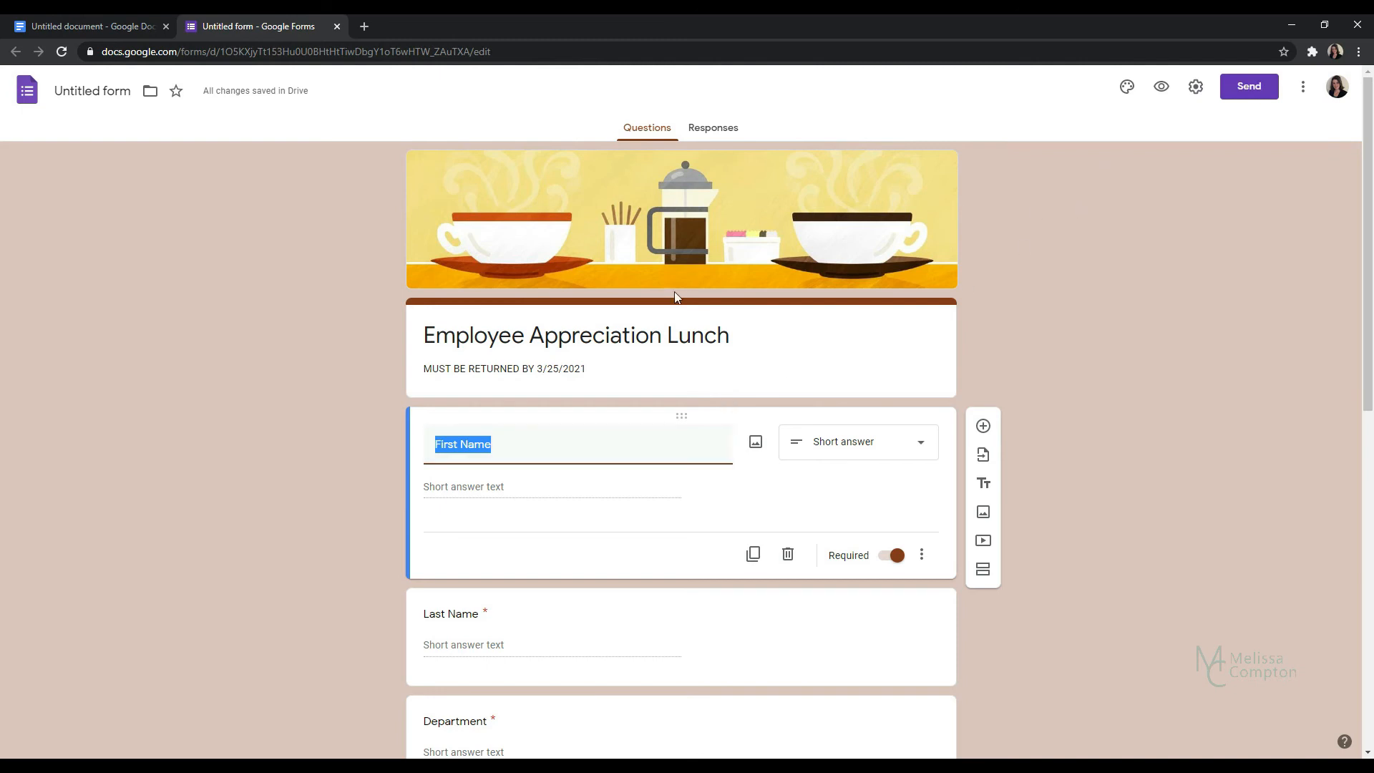
Review the email, link and embed HTML options for sending the form, and close them without sending.
{"action": "left_click", "coordinate": [1245, 90]}
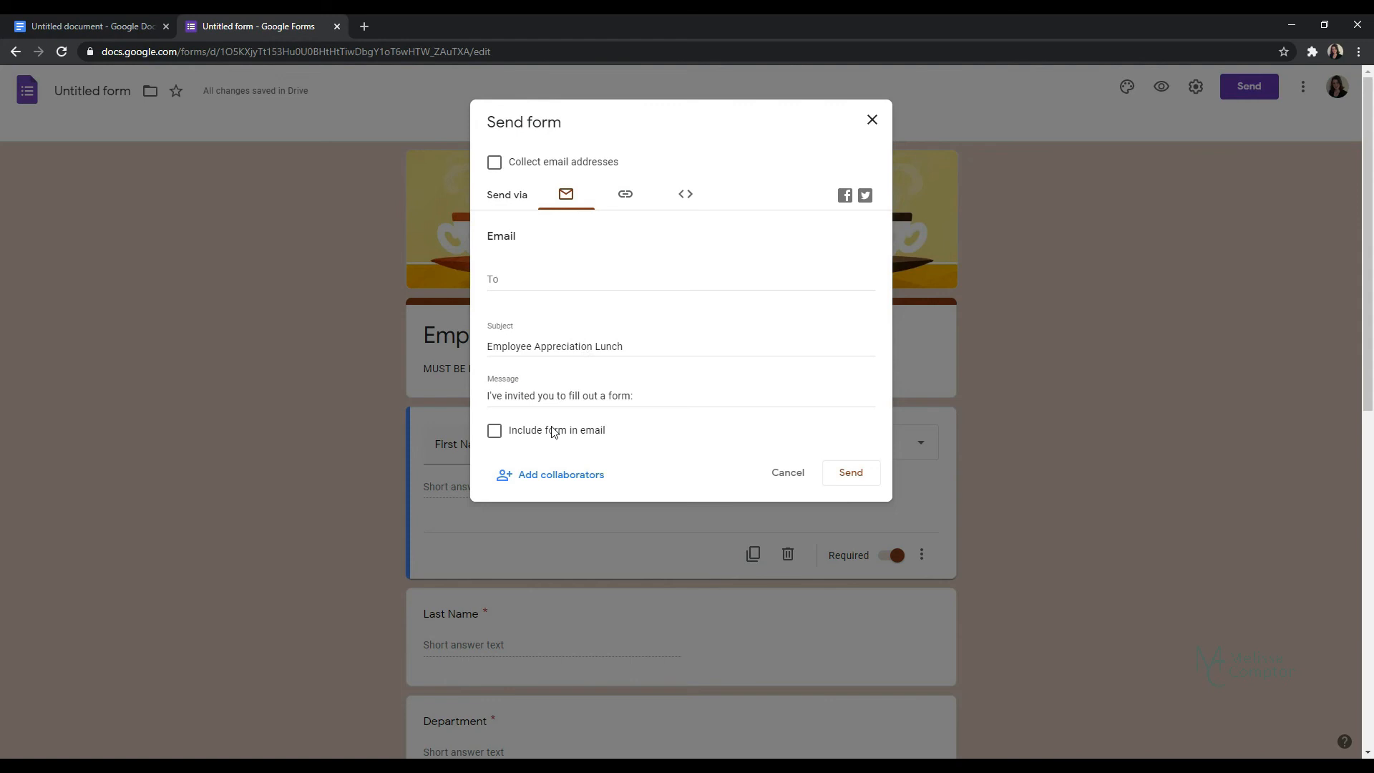
{"action": "left_click", "coordinate": [626, 193]}
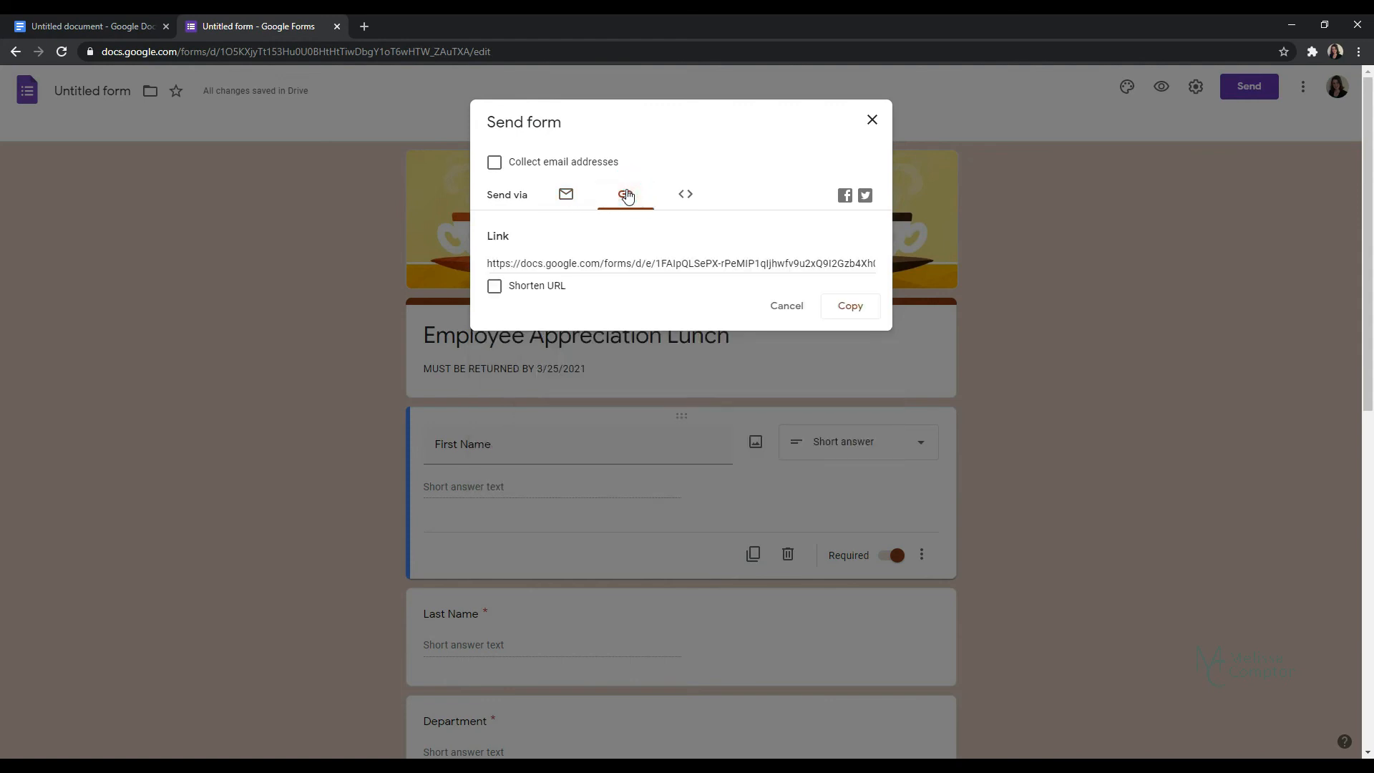
{"action": "left_click", "coordinate": [687, 196]}
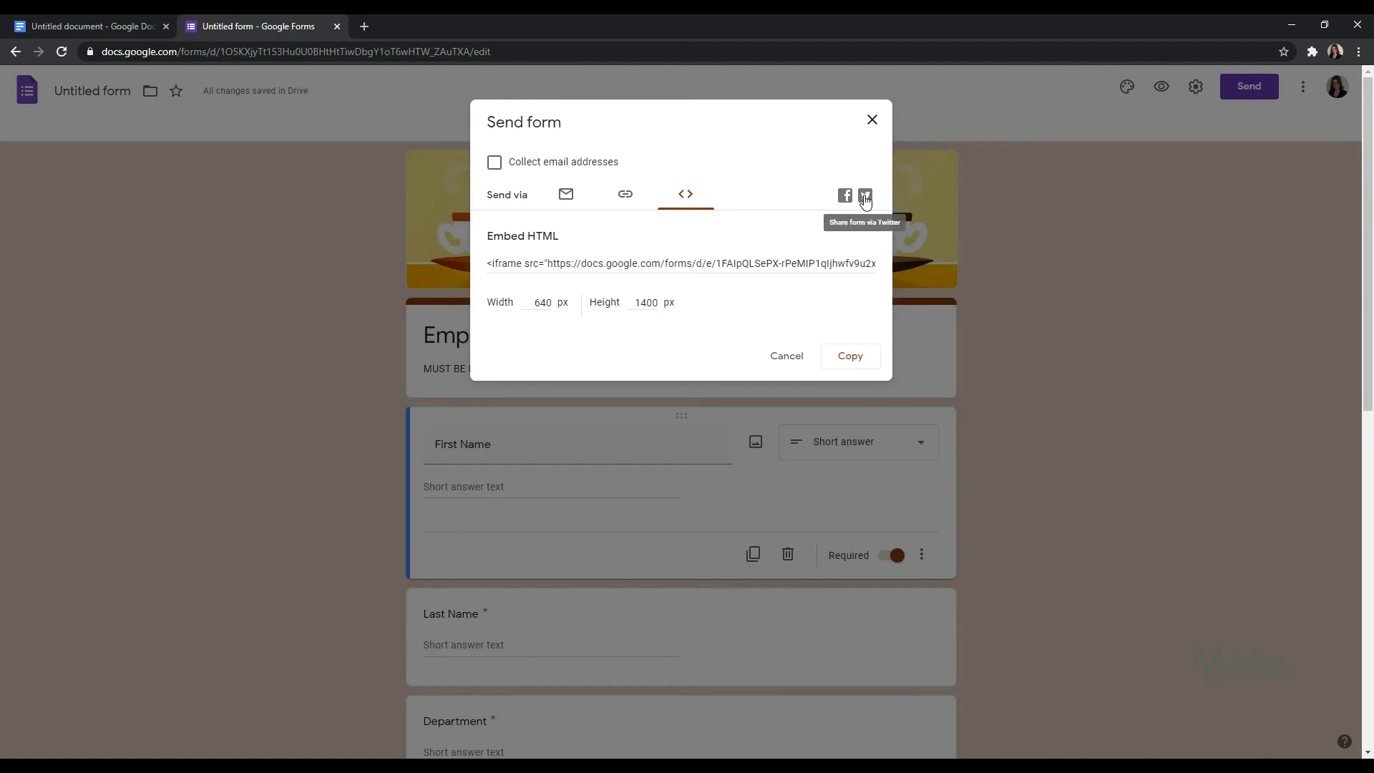
{"action": "left_click", "coordinate": [872, 120]}
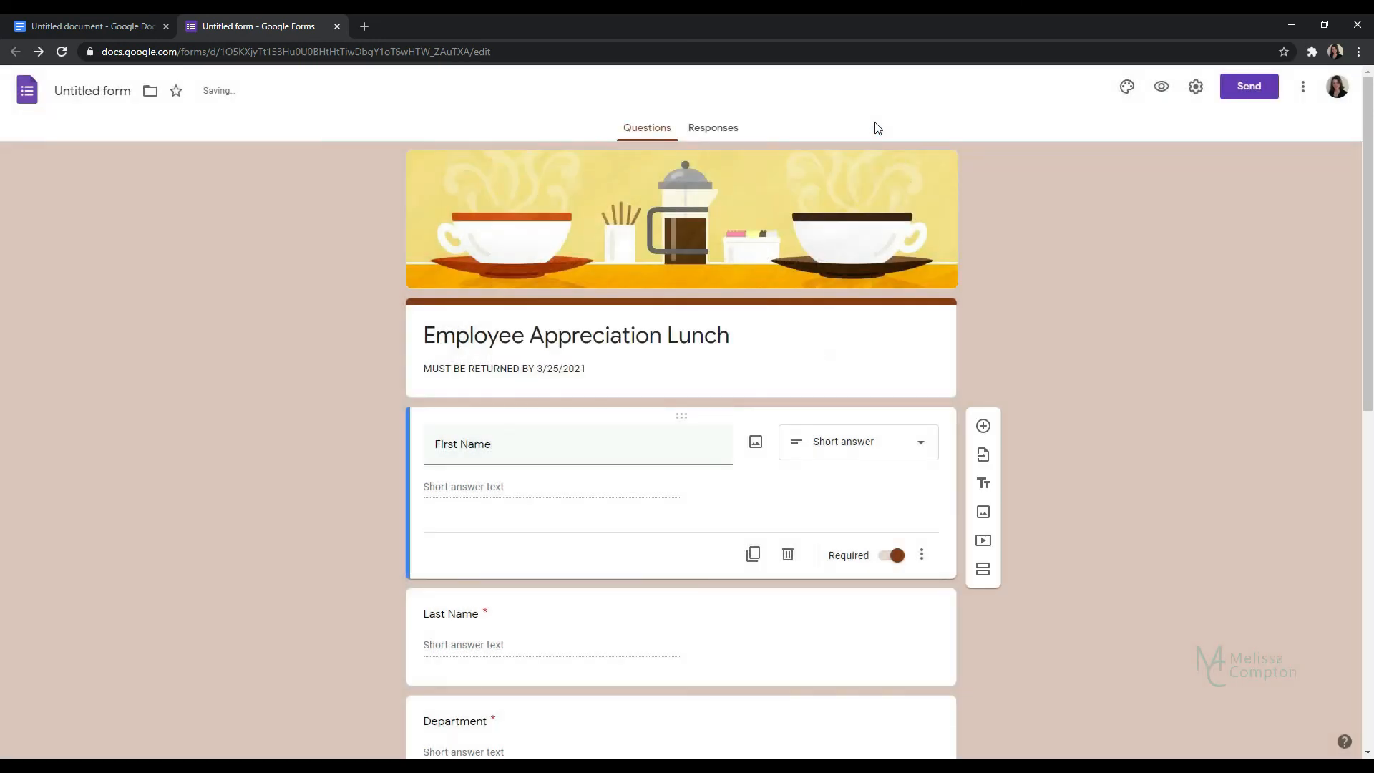
Try turning off accepting responses for the form and turn it back on.
{"action": "left_click", "coordinate": [706, 137]}
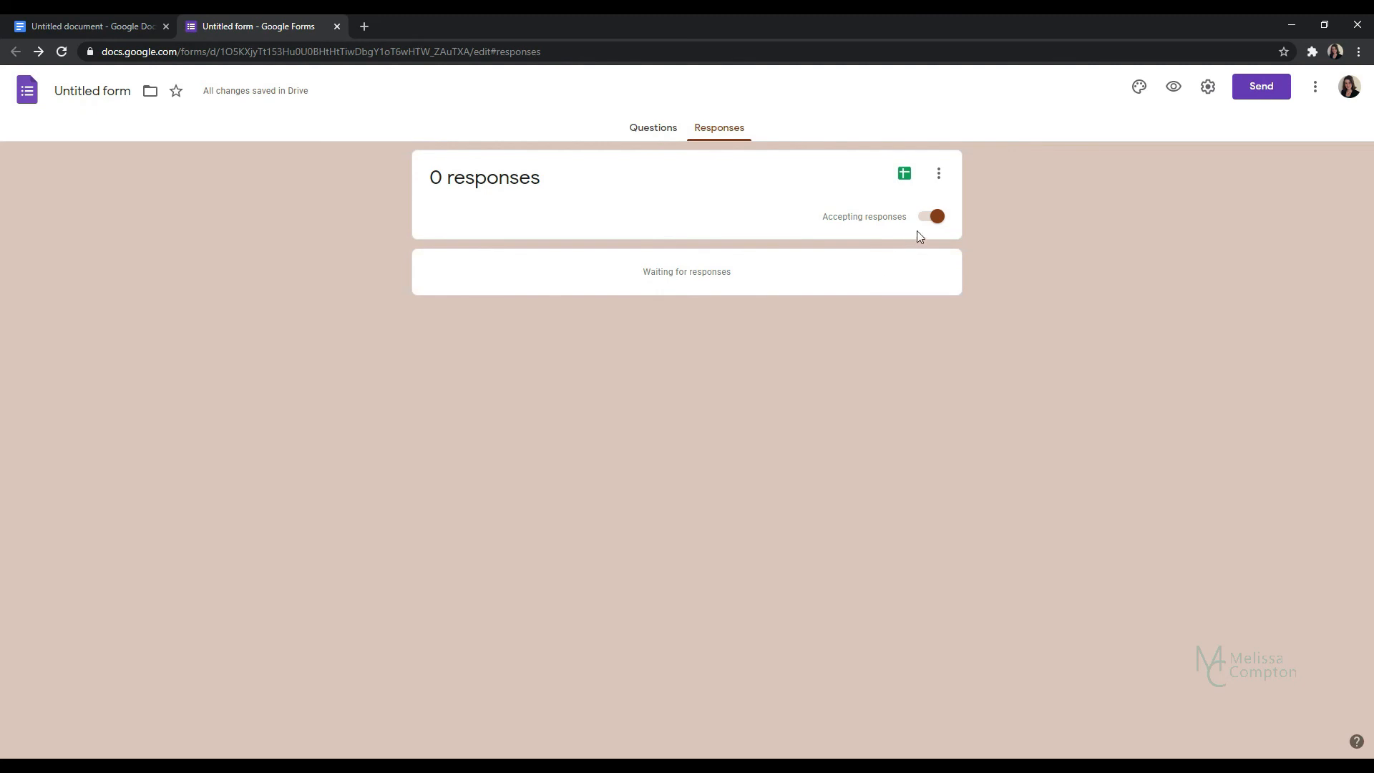
{"action": "left_click", "coordinate": [930, 216]}
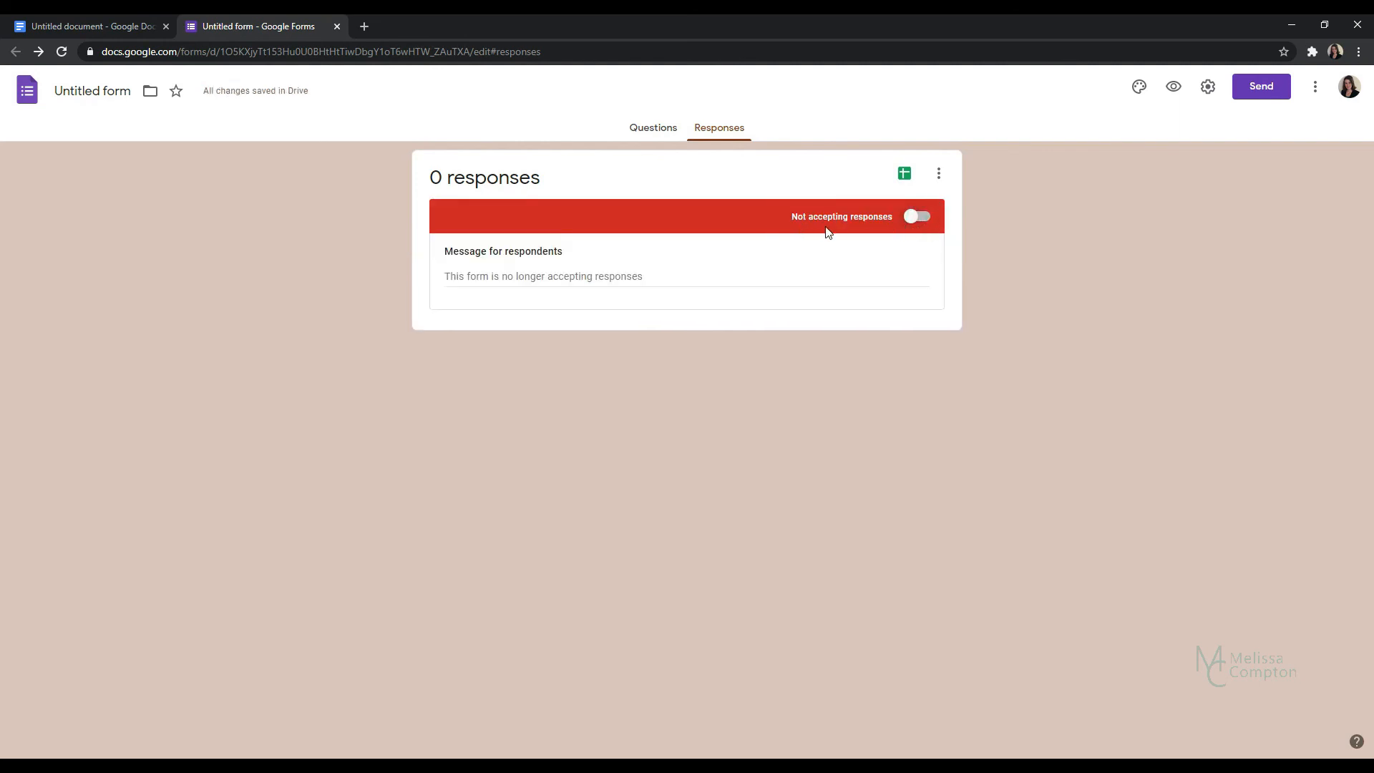
{"action": "left_click", "coordinate": [920, 217]}
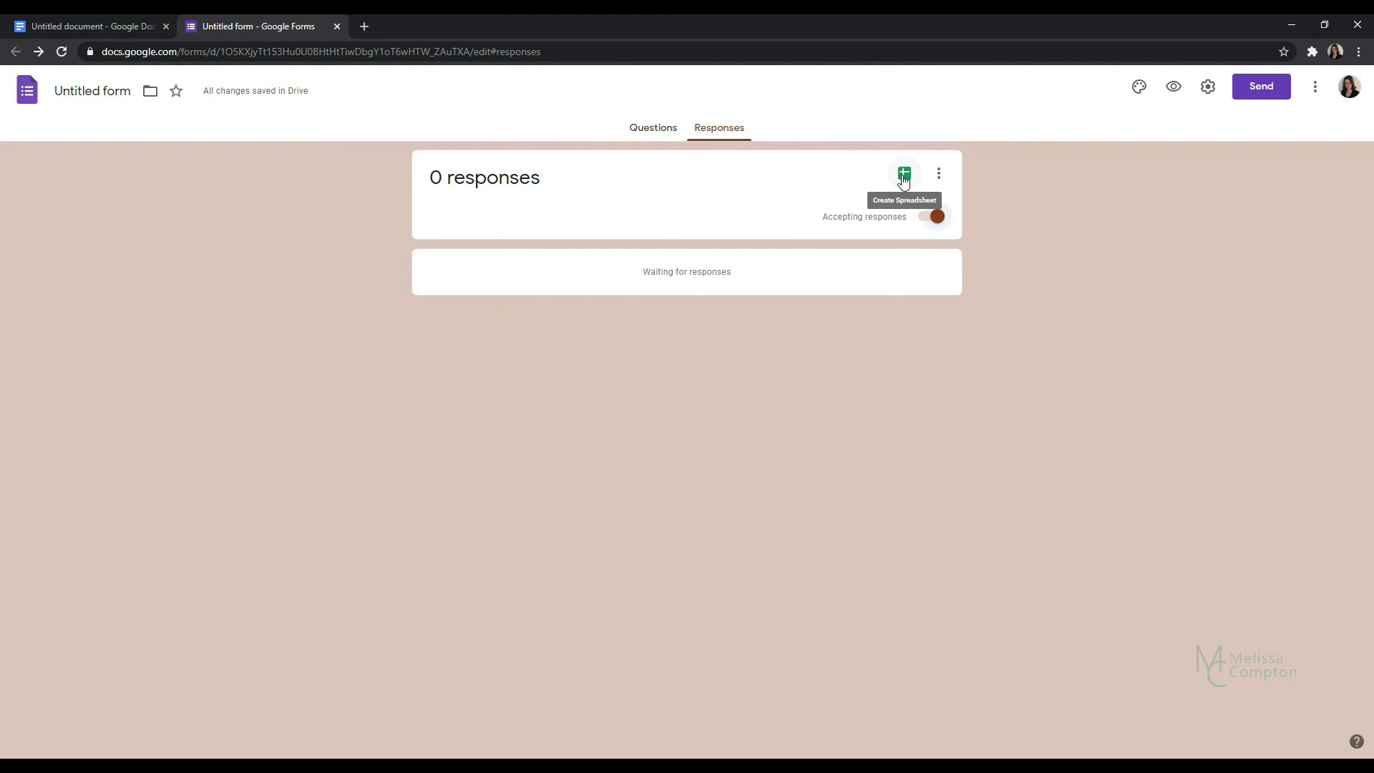
Look at the spreadsheet destination choices and the other response options, and return to the form's questions.
{"action": "left_click", "coordinate": [904, 176]}
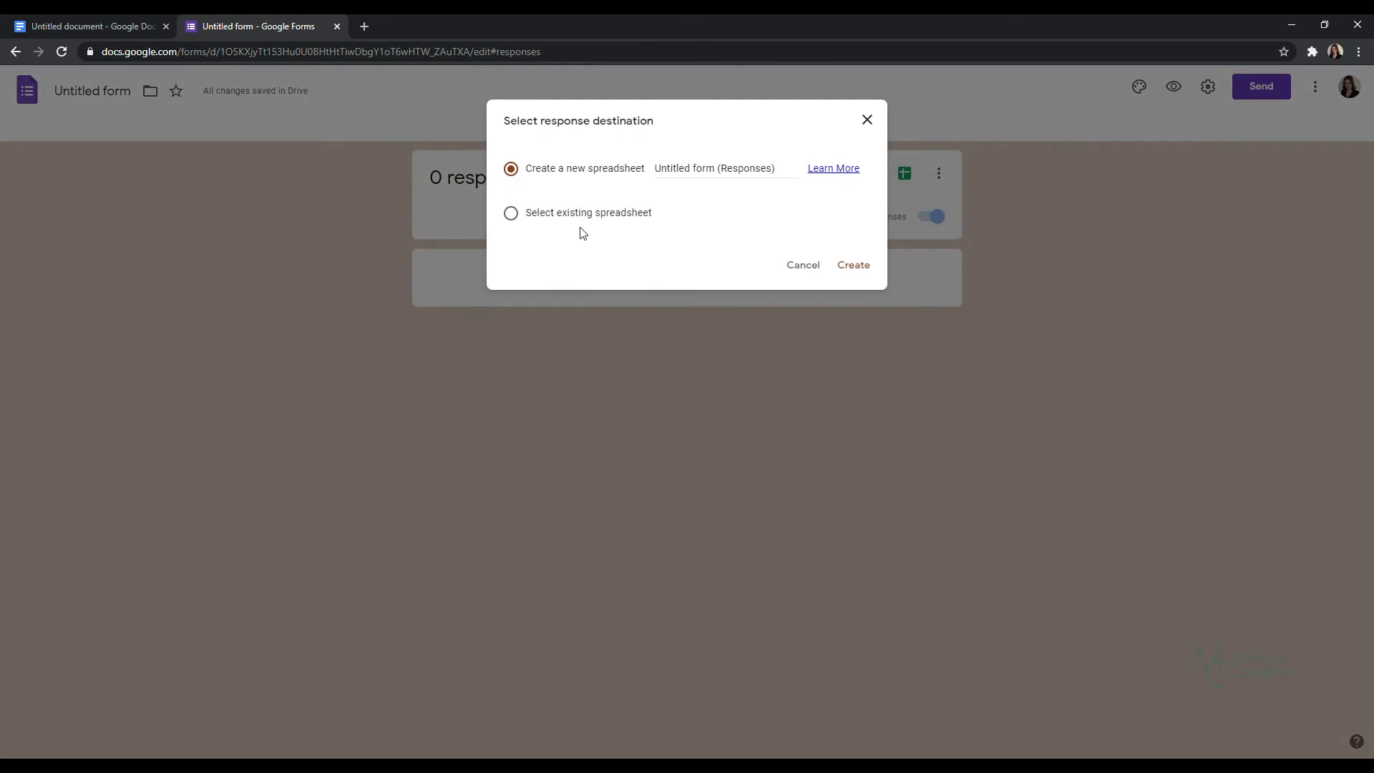
{"action": "left_click", "coordinate": [868, 122]}
{"action": "left_click", "coordinate": [939, 178]}
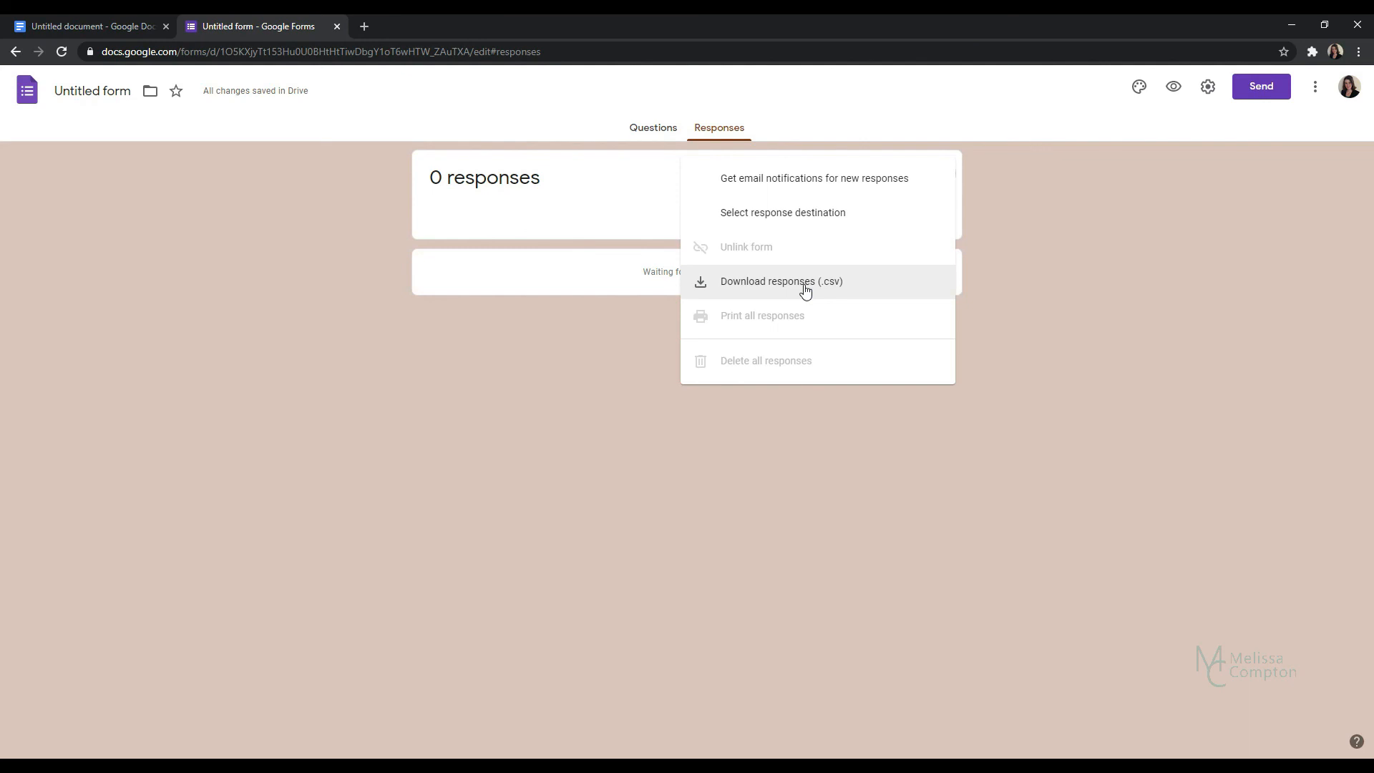
{"action": "left_click", "coordinate": [634, 134]}
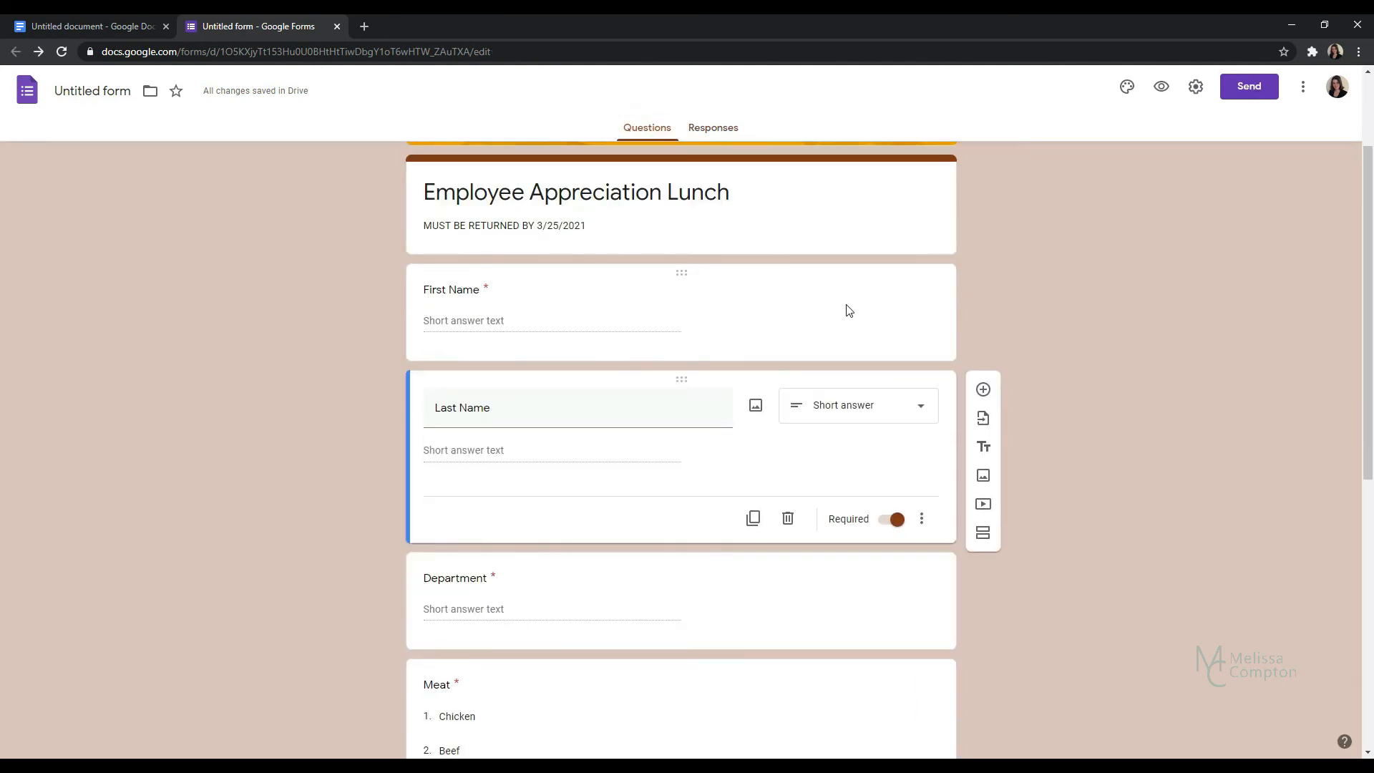
Review the form's General and Presentation settings, and turn on the Make this a quiz setting.
{"action": "left_click", "coordinate": [1195, 88]}
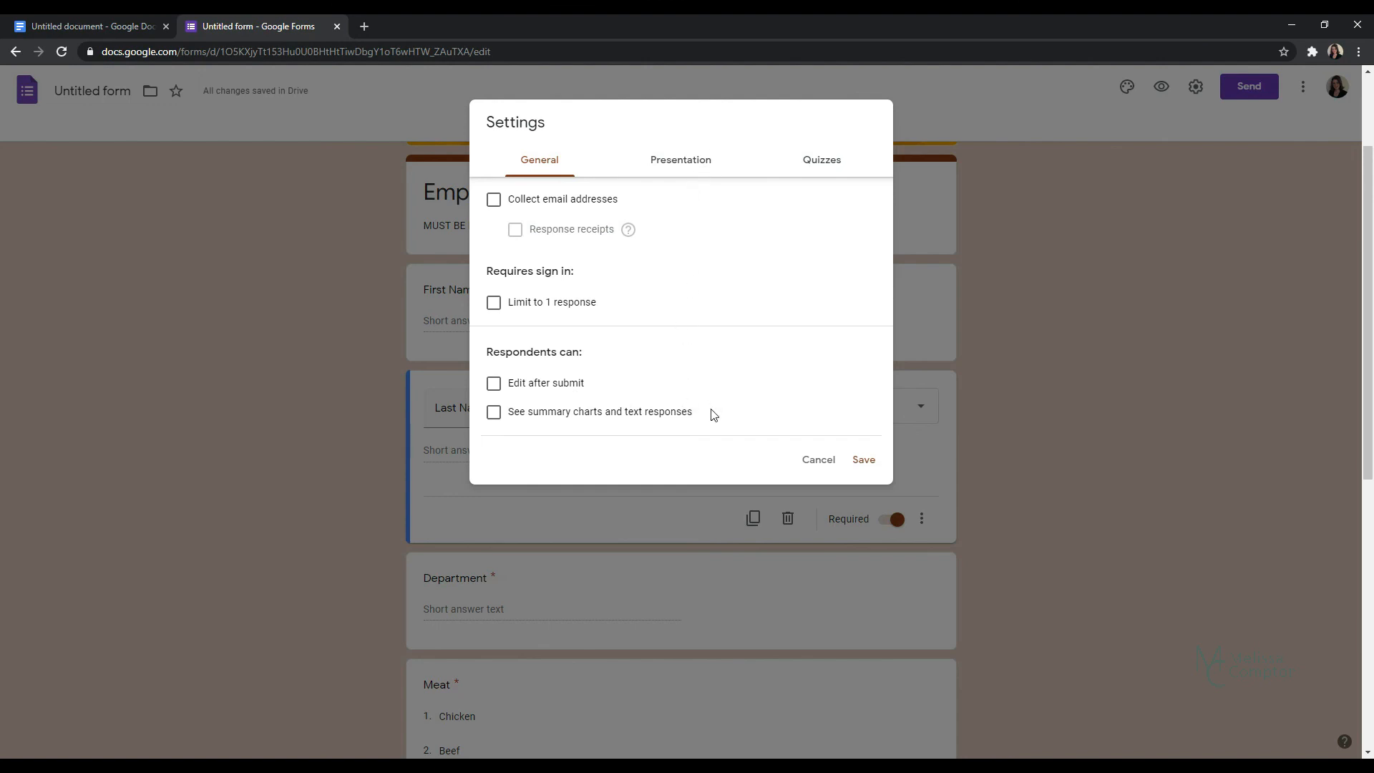
{"action": "left_click", "coordinate": [683, 167]}
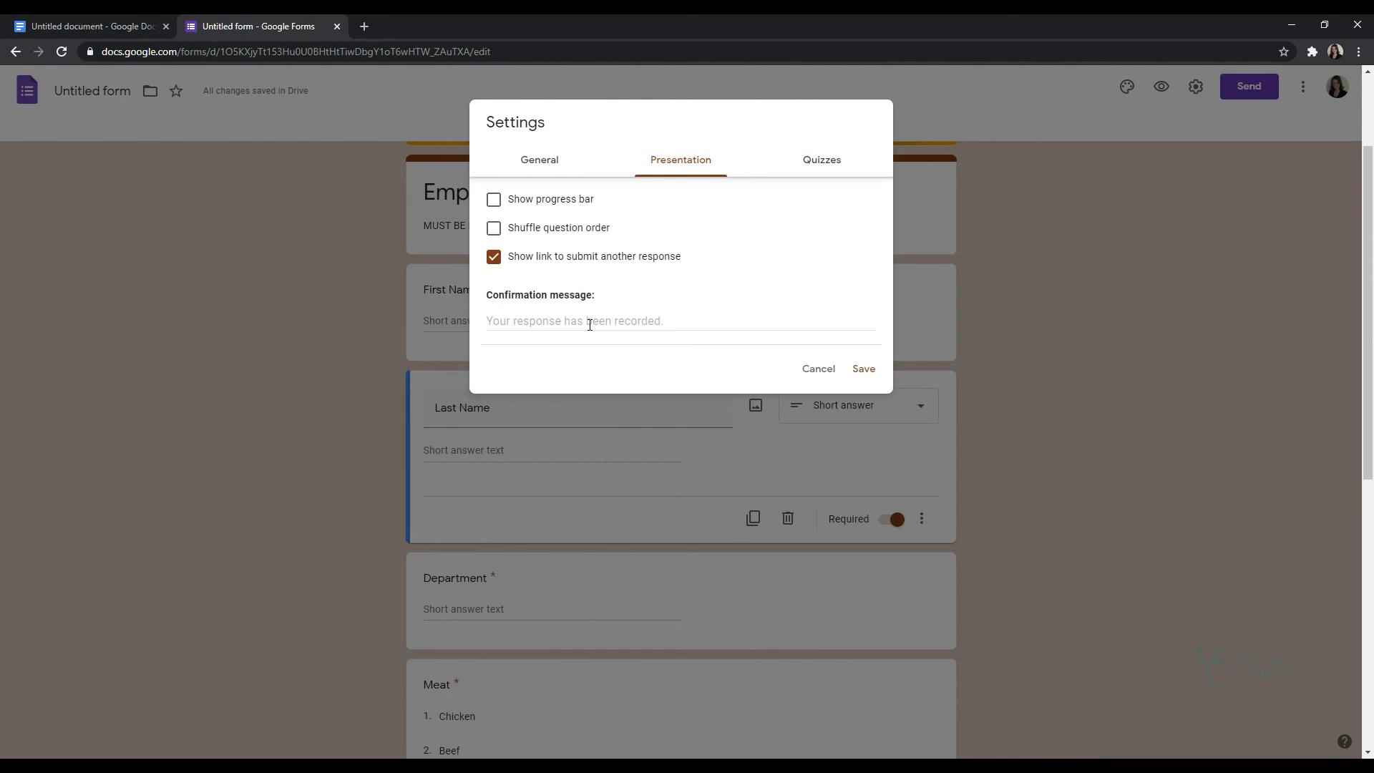
{"action": "left_click", "coordinate": [816, 169]}
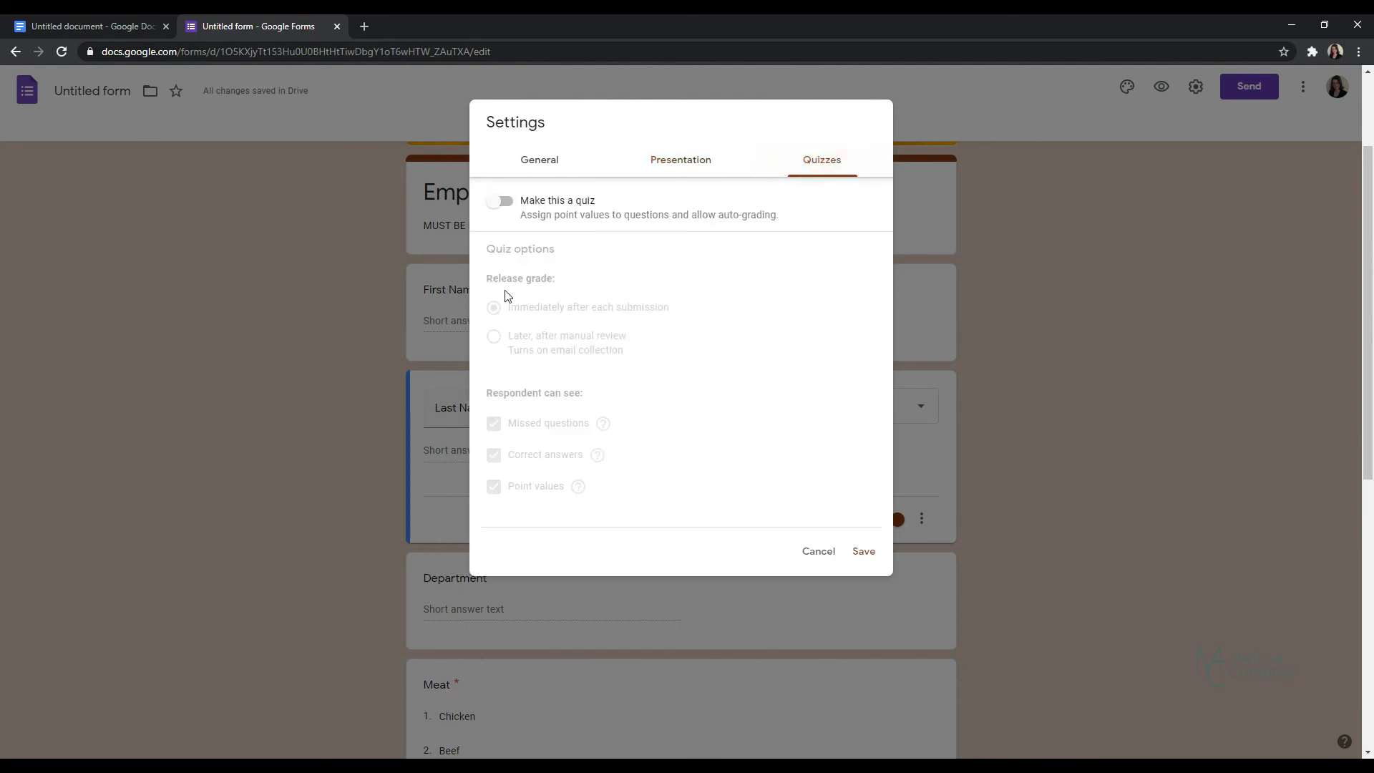
{"action": "left_click", "coordinate": [511, 205]}
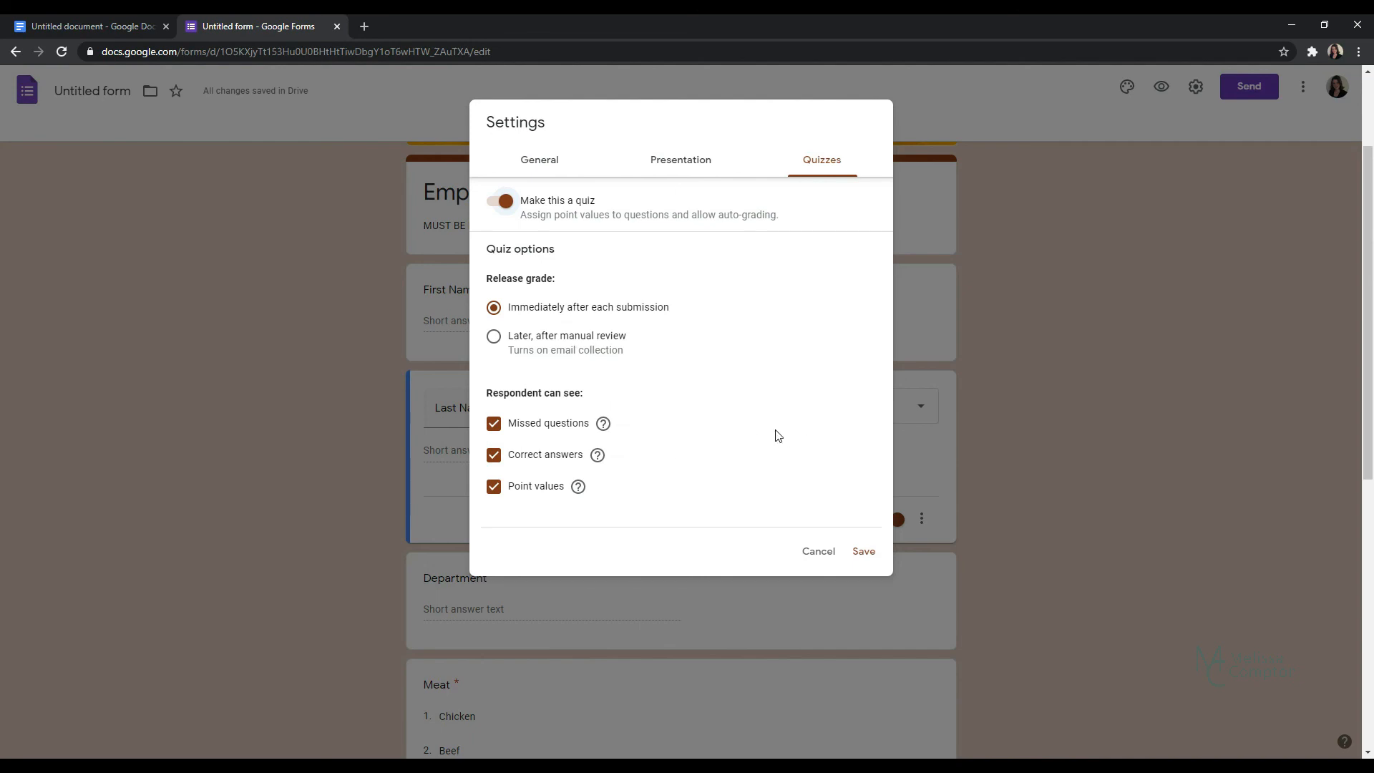
{"action": "scroll", "coordinate": [778, 436], "scroll_direction": "down", "scroll_amount": 4}
{"action": "scroll", "coordinate": [776, 438], "scroll_direction": "up", "scroll_amount": 6}
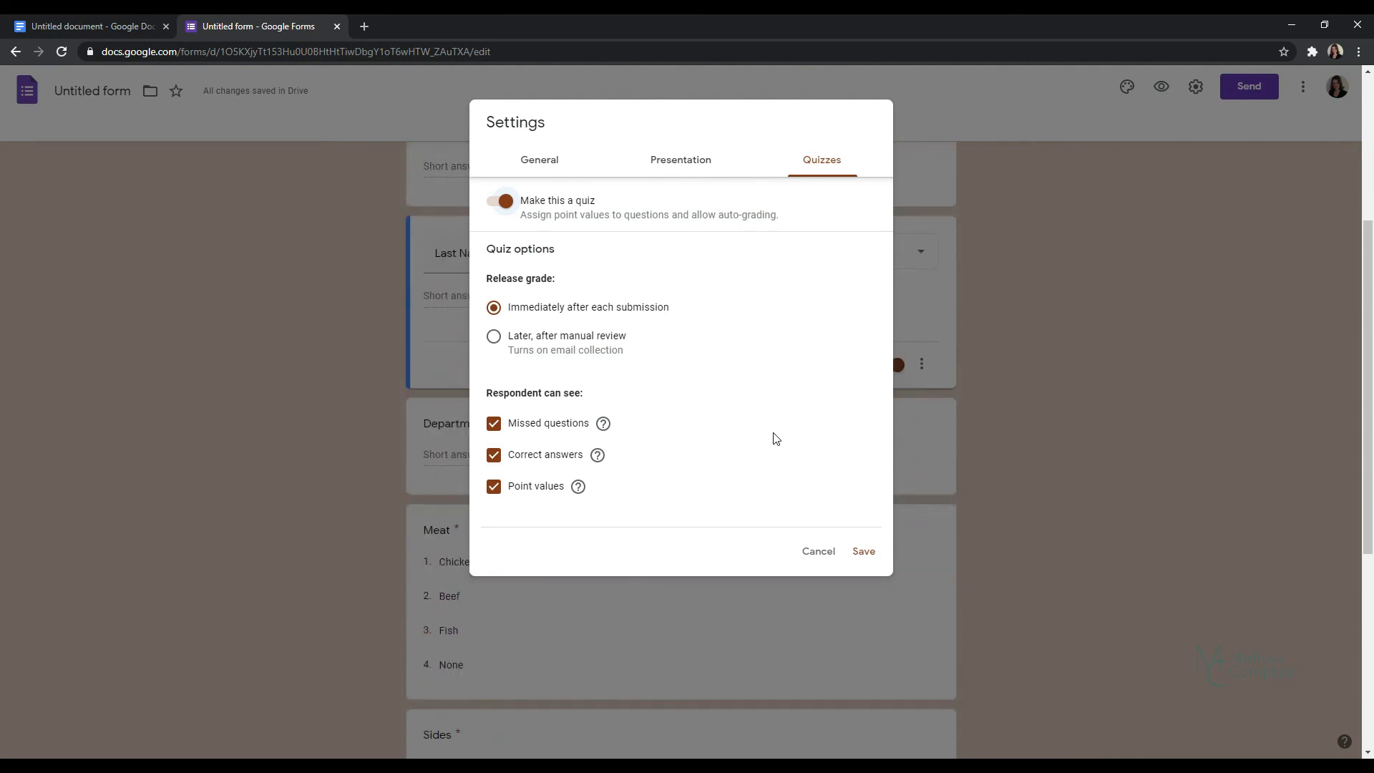